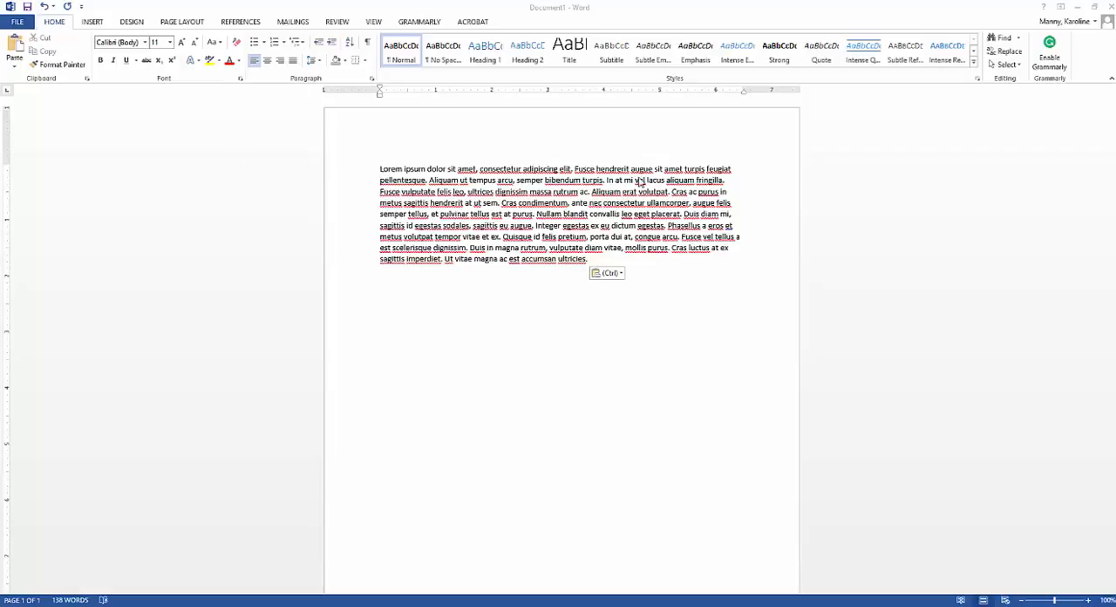
# Step: Cut the first two lines of the Lorem ipsum paragraph and paste them below it, separated by a blank line
pyautogui.click(379, 173)
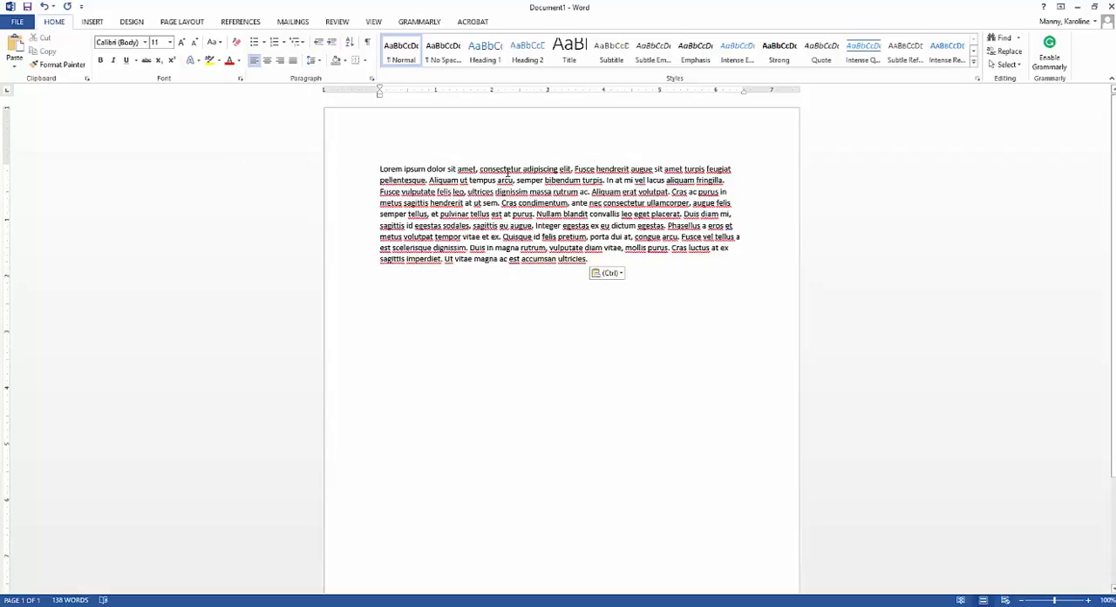
pyautogui.moveTo(381, 170); pyautogui.dragTo(732, 179)
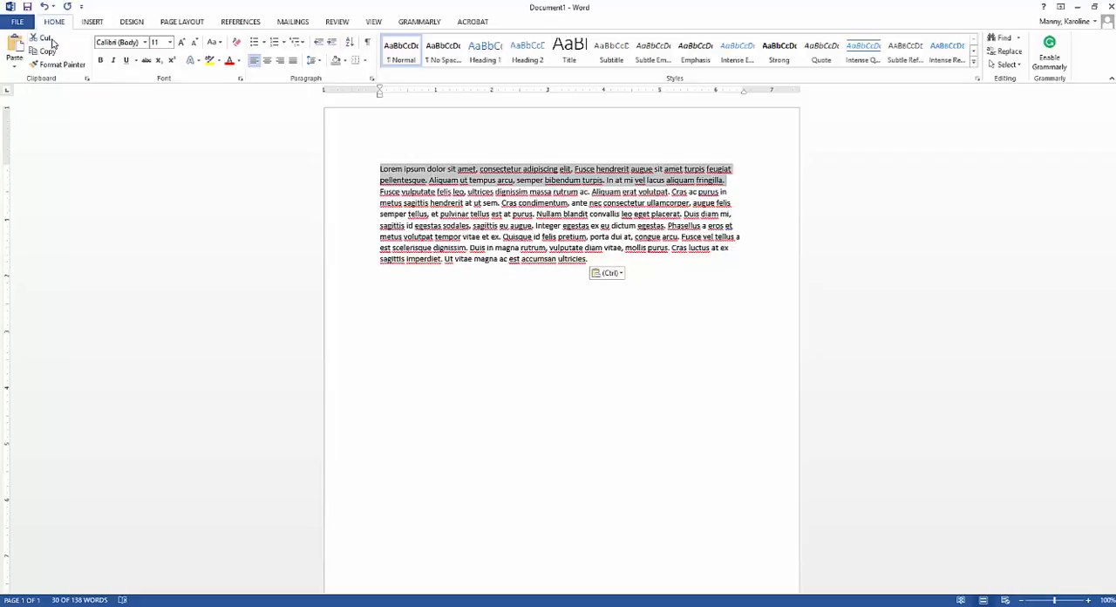
pyautogui.click(46, 41)
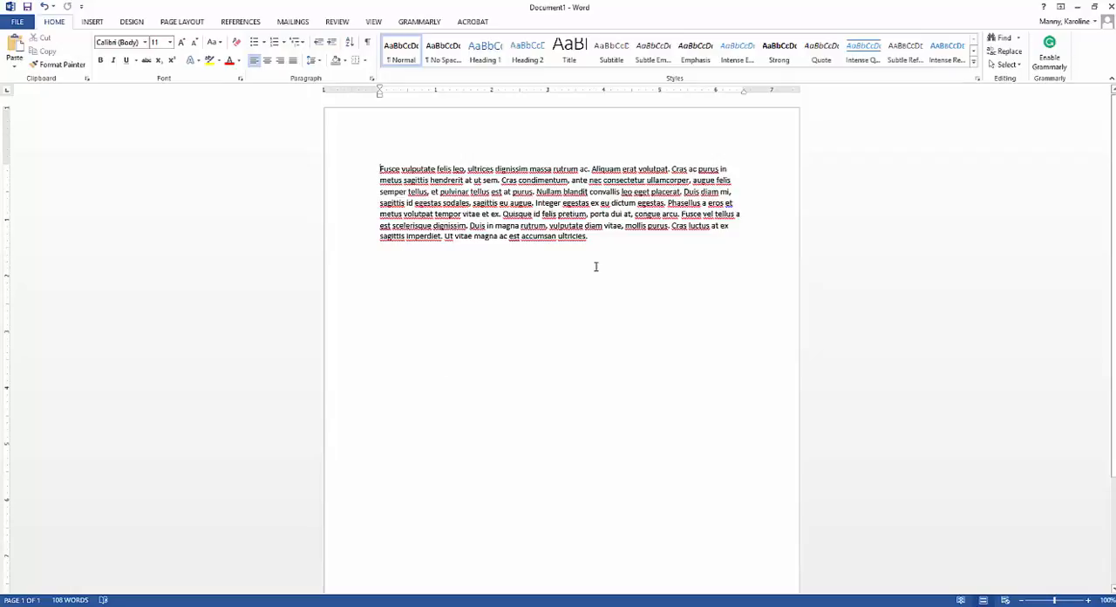
pyautogui.press('Return')
pyautogui.press('Return')
pyautogui.click(15, 48)
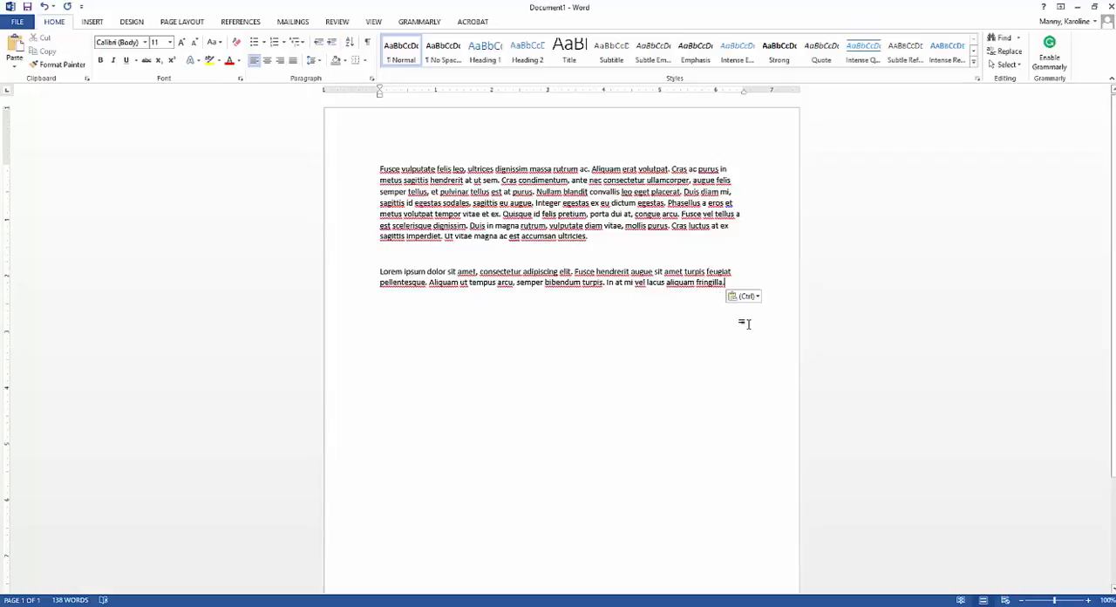
# Step: Paste the cut text again as text only on a new line below the first pasted copy
pyautogui.press('Return')
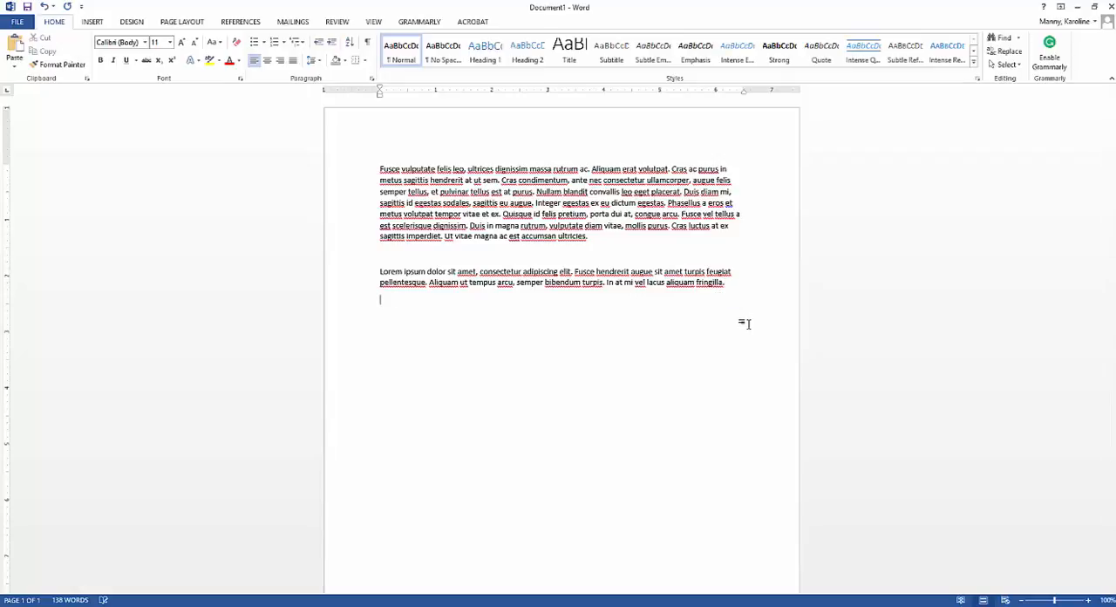
pyautogui.click(15, 66)
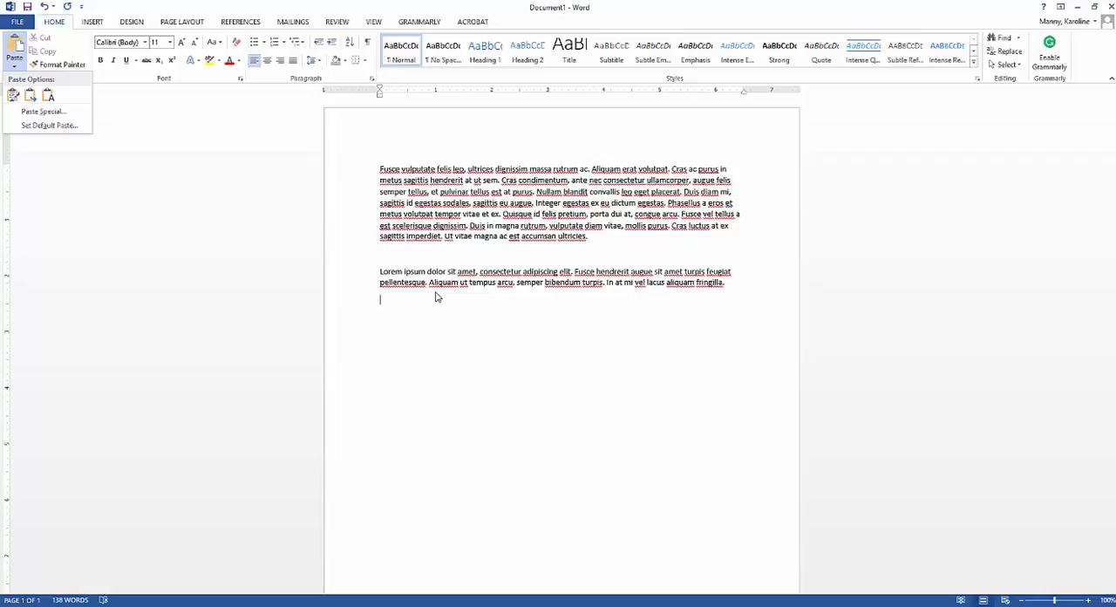
pyautogui.click(15, 68)
pyautogui.click(15, 70)
pyautogui.click(49, 98)
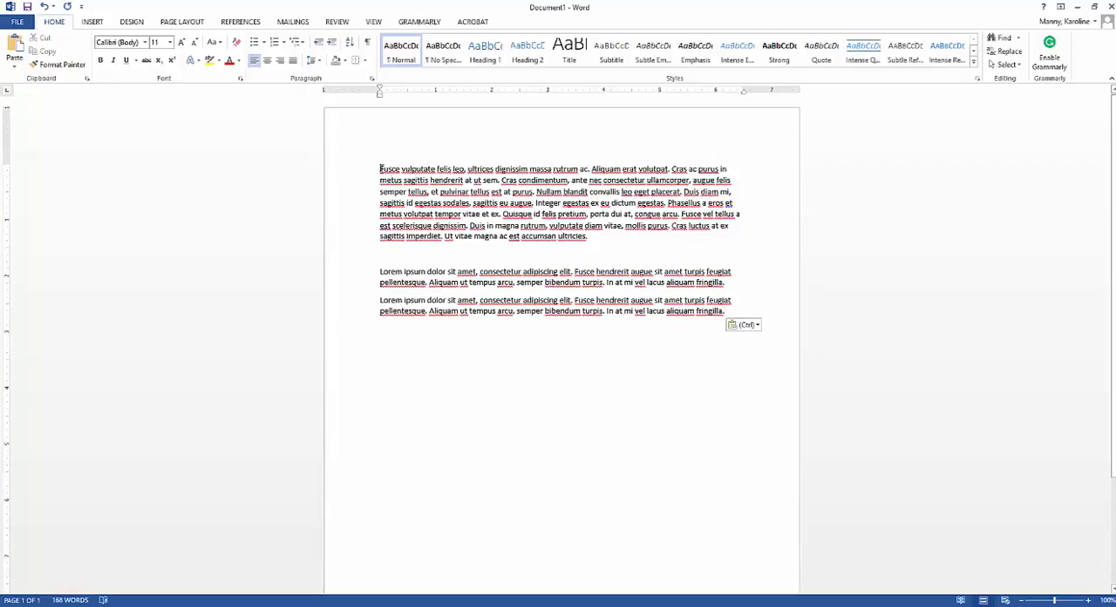
# Step: Copy the first two lines of the top paragraph and paste them as text only at the document's end, after a blank line
pyautogui.moveTo(381, 168); pyautogui.dragTo(740, 178)
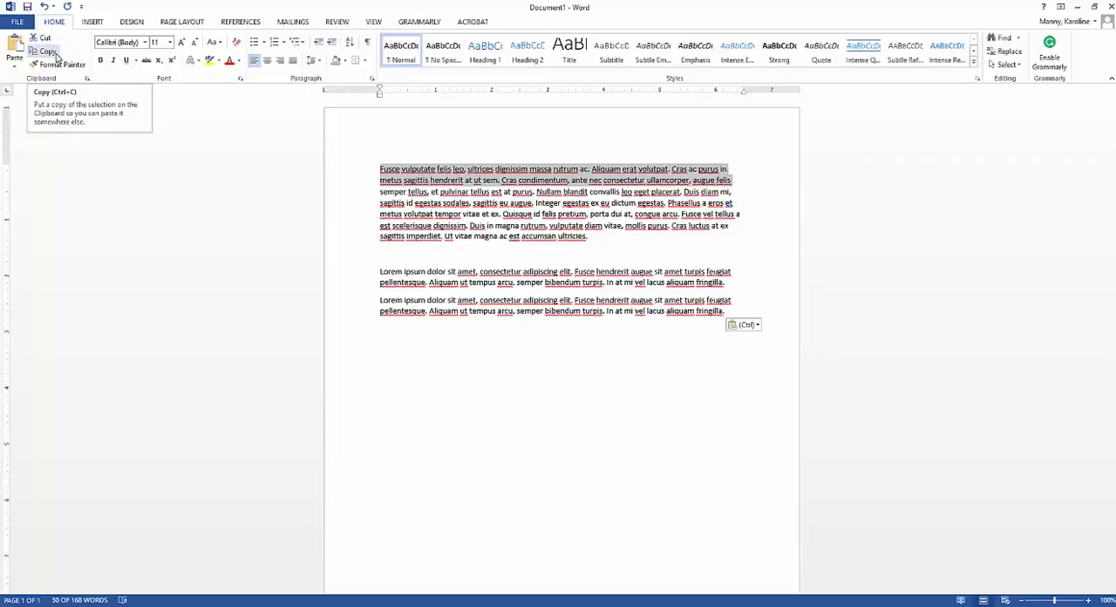
pyautogui.click(56, 54)
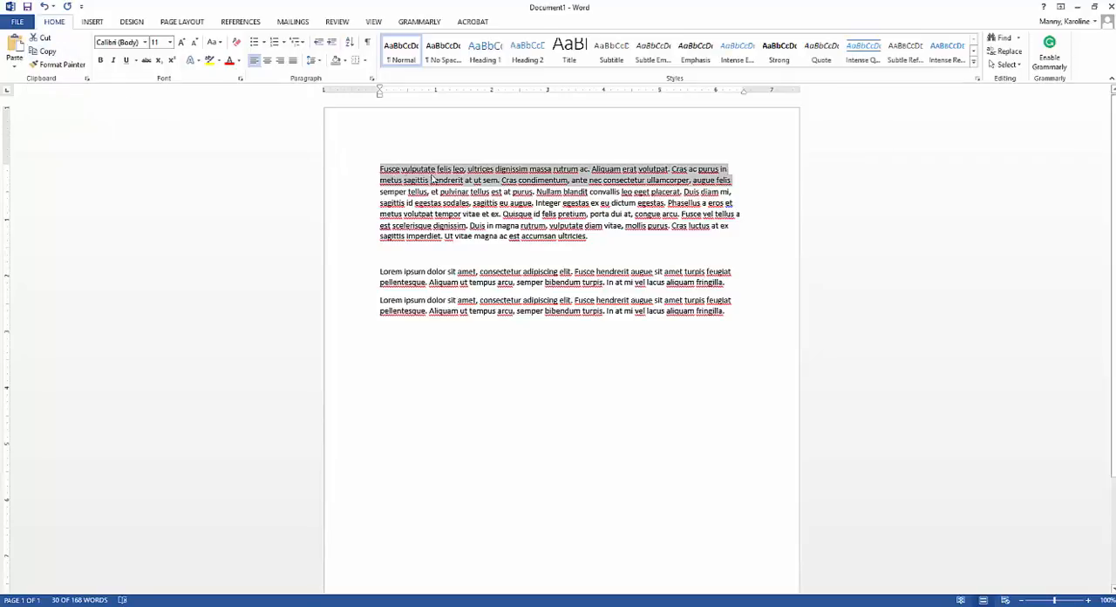
pyautogui.click(738, 312)
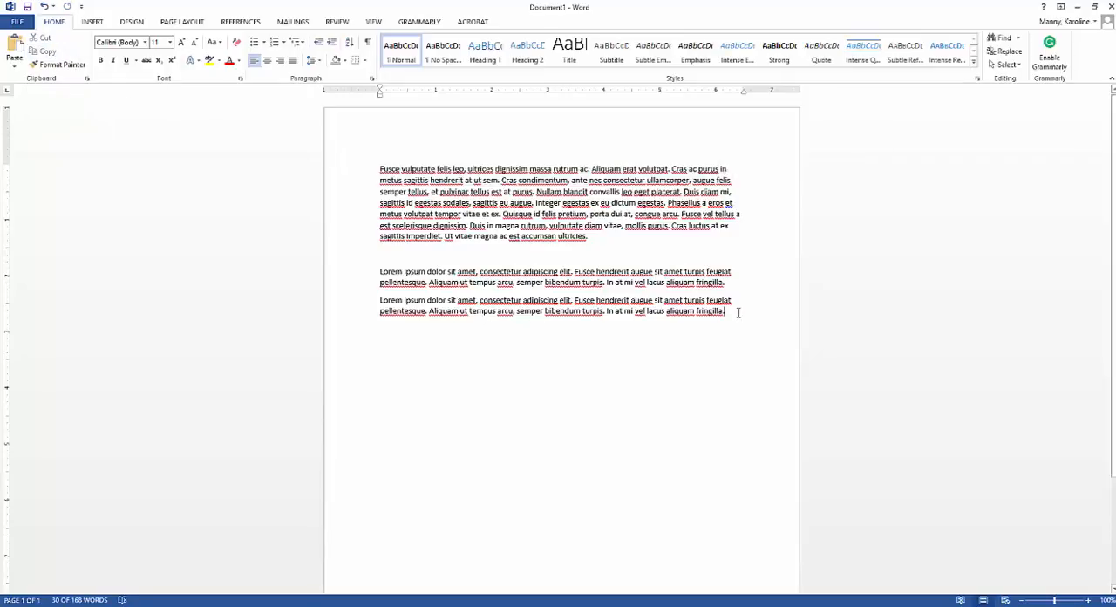
pyautogui.press('Return')
pyautogui.press('Return')
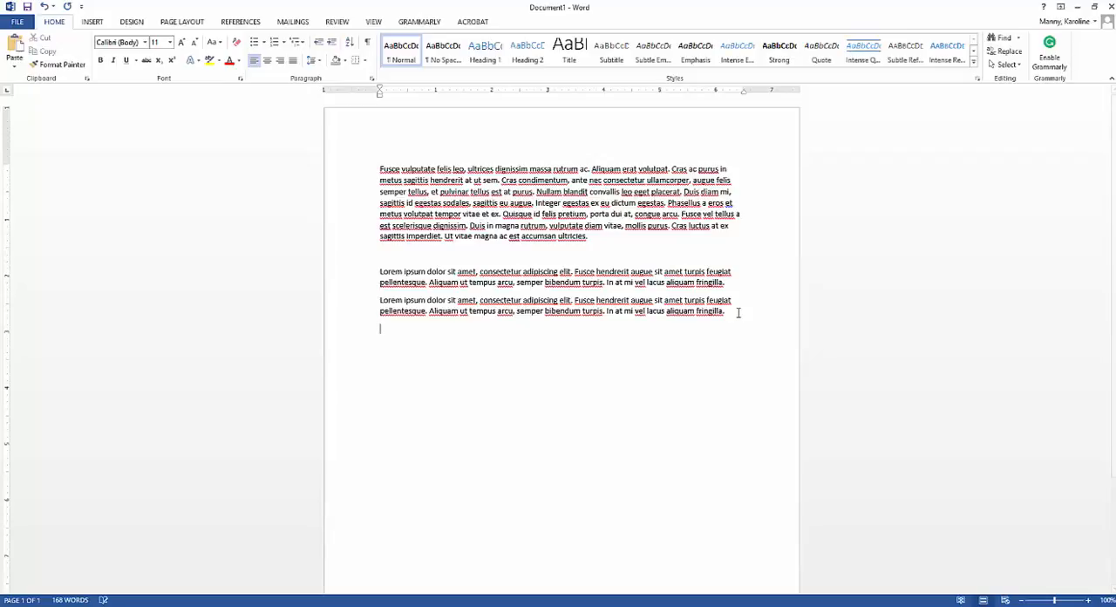
pyautogui.click(13, 68)
pyautogui.click(43, 93)
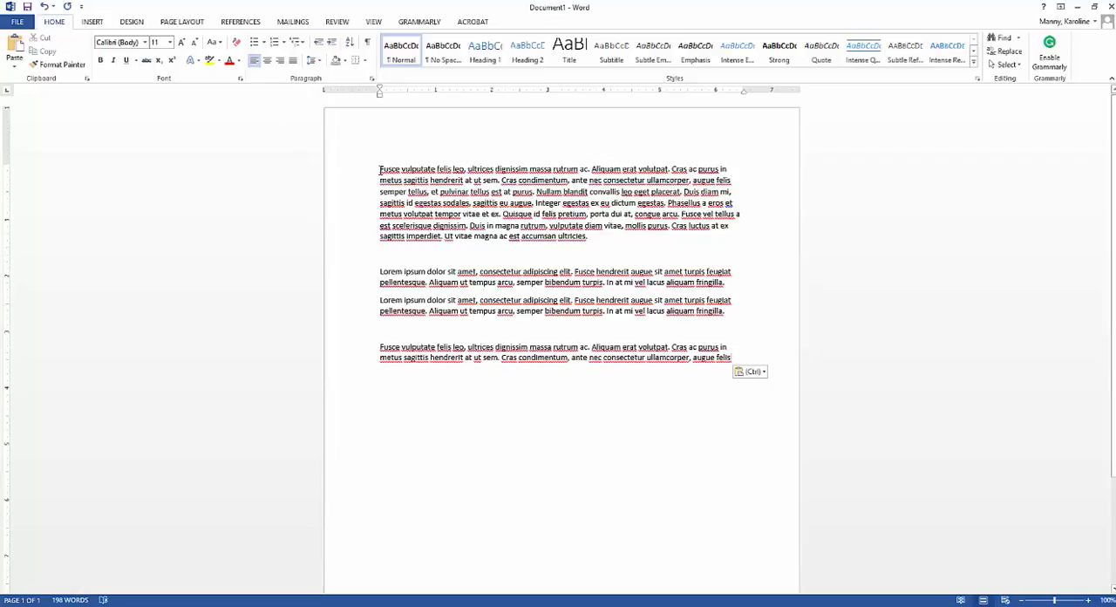
# Step: Change the font of the top paragraph's first two lines, through "augue felis", to Magneto
pyautogui.moveTo(380, 170); pyautogui.dragTo(735, 177)
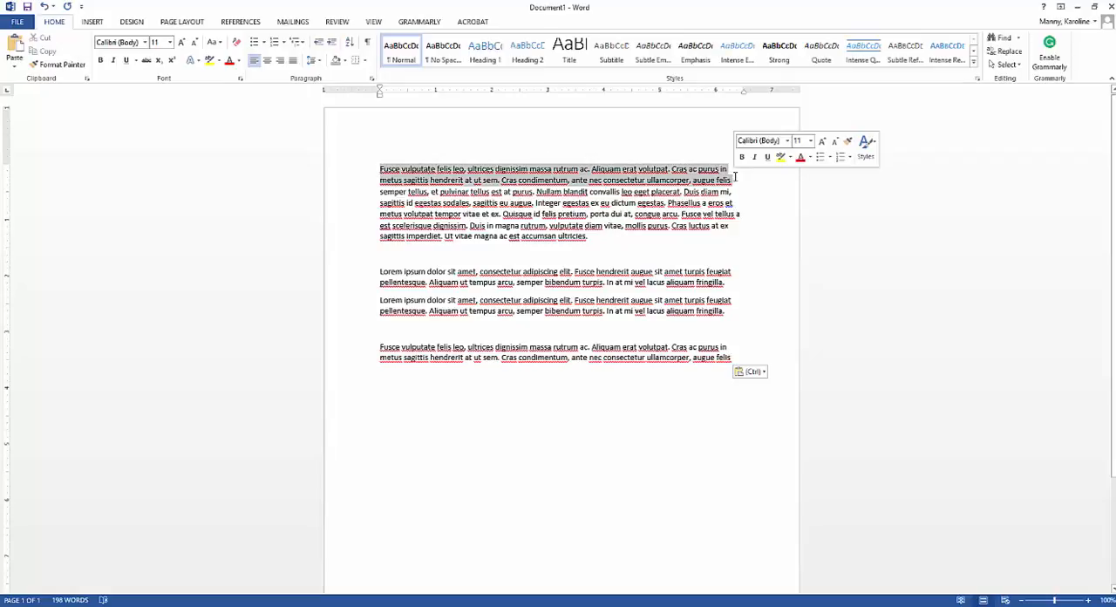
pyautogui.click(146, 43)
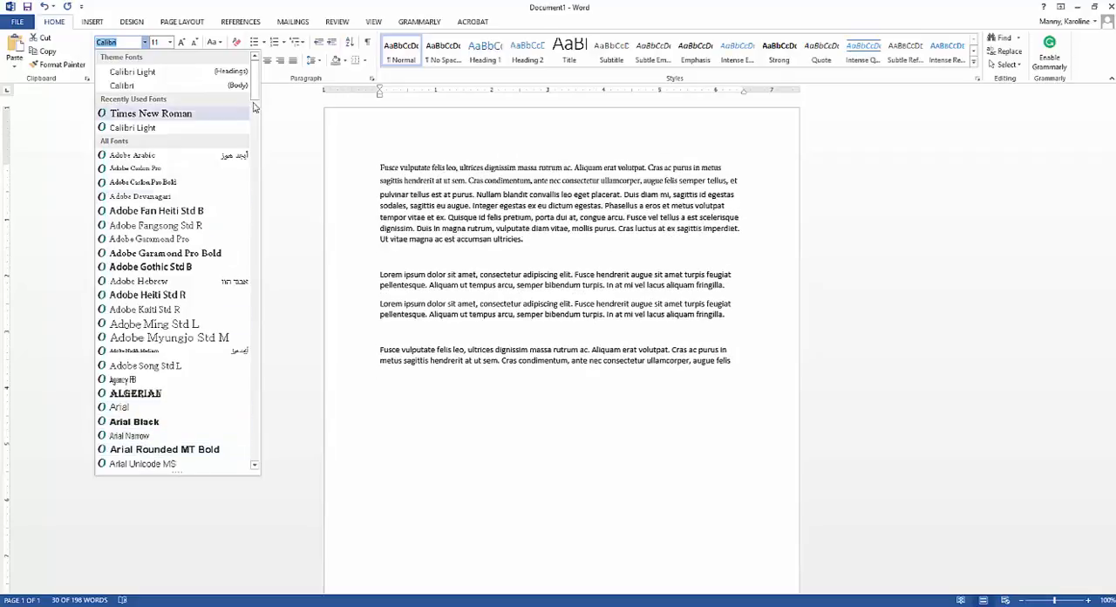
pyautogui.moveTo(256, 77); pyautogui.dragTo(255, 252)
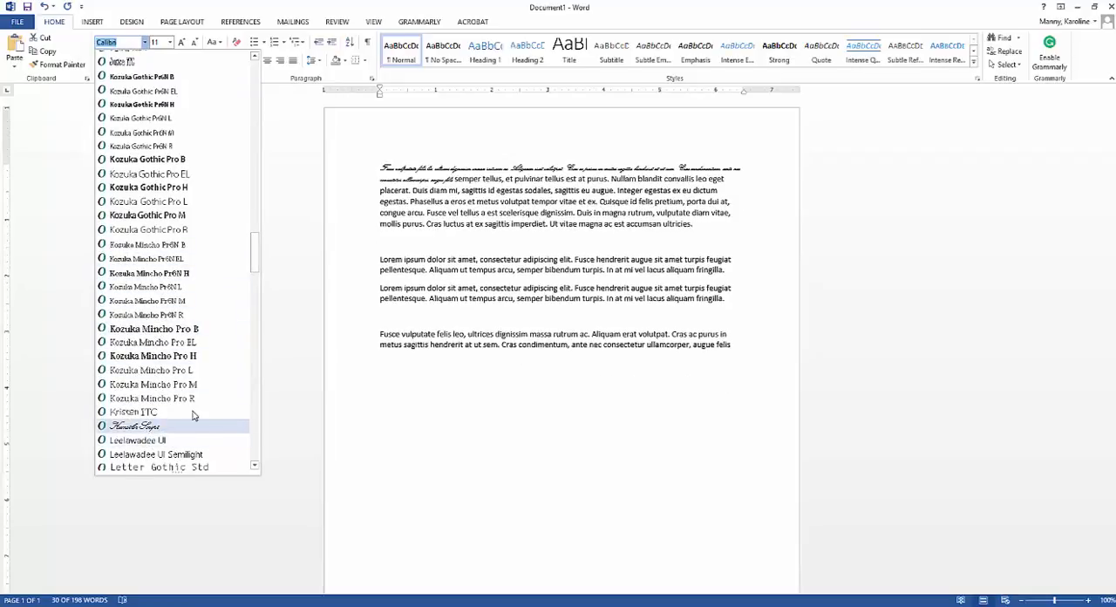
pyautogui.moveTo(253, 251); pyautogui.dragTo(252, 293)
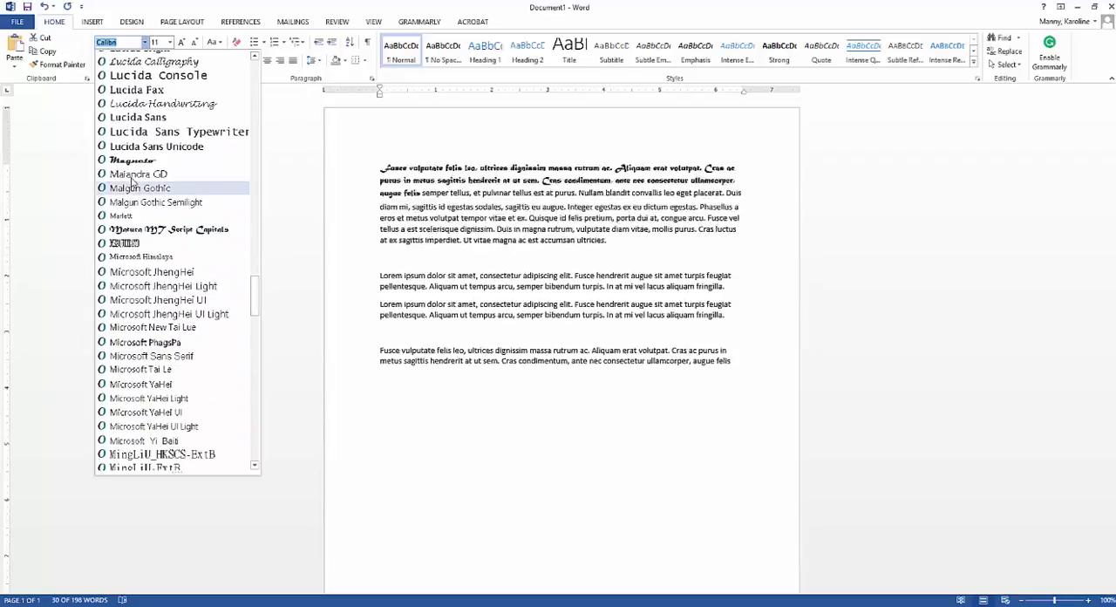
pyautogui.press('Escape')
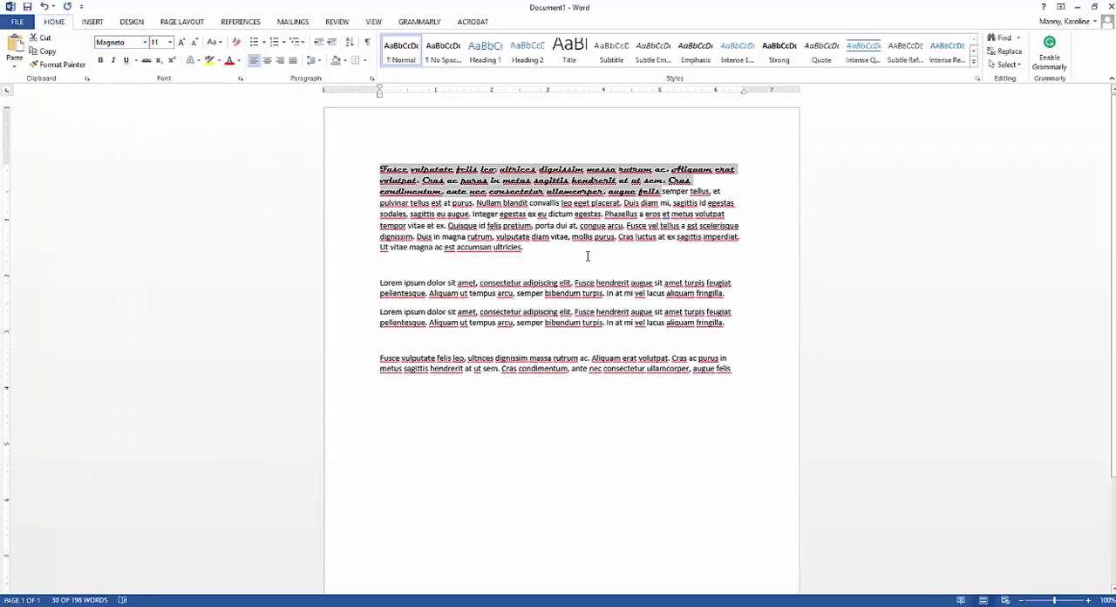
# Step: Start a new paragraph at "semper tellus" and set the Magneto paragraph above it to font size 18
pyautogui.click(664, 193)
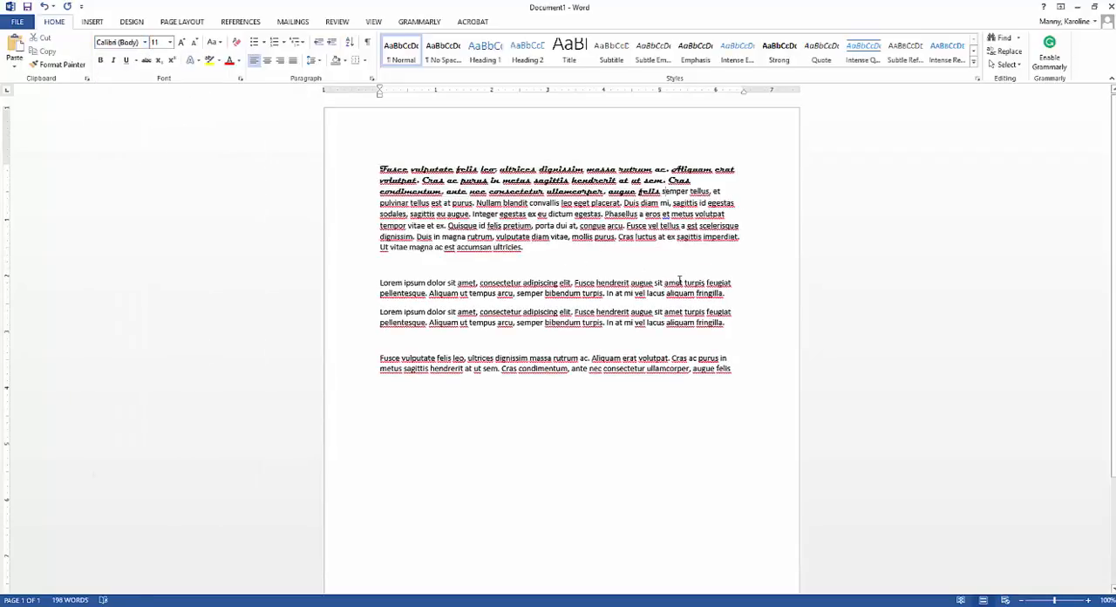
pyautogui.press('Return')
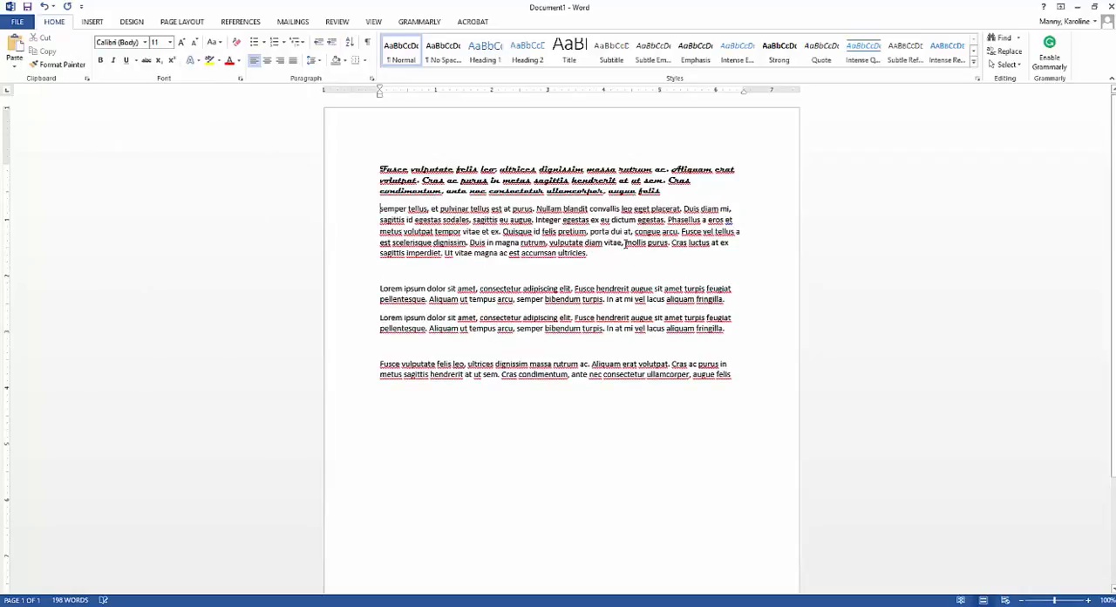
pyautogui.tripleClick(552, 168)
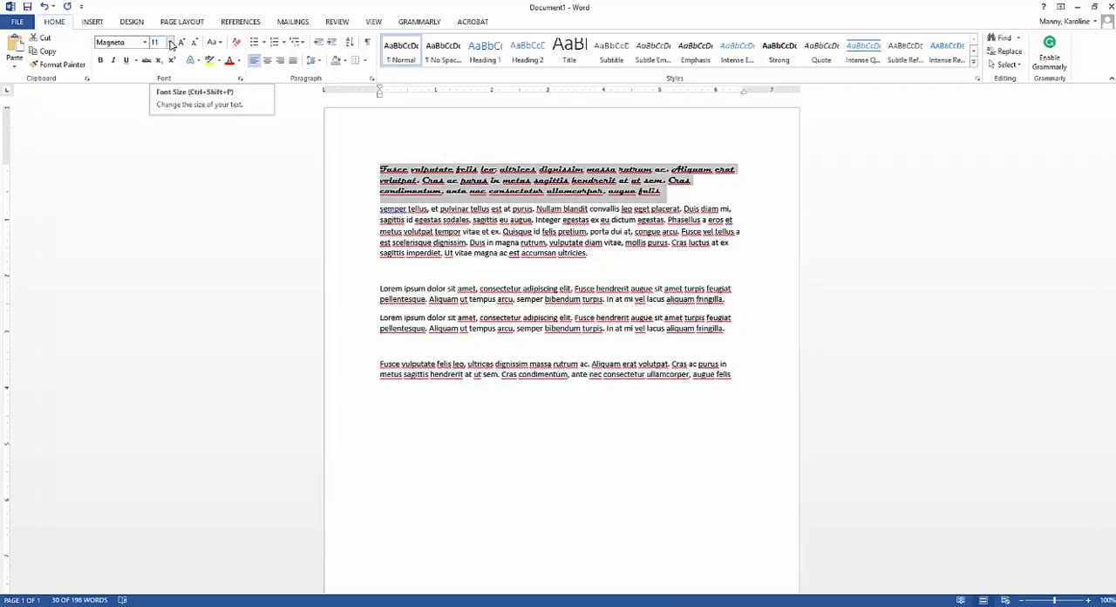
pyautogui.click(171, 42)
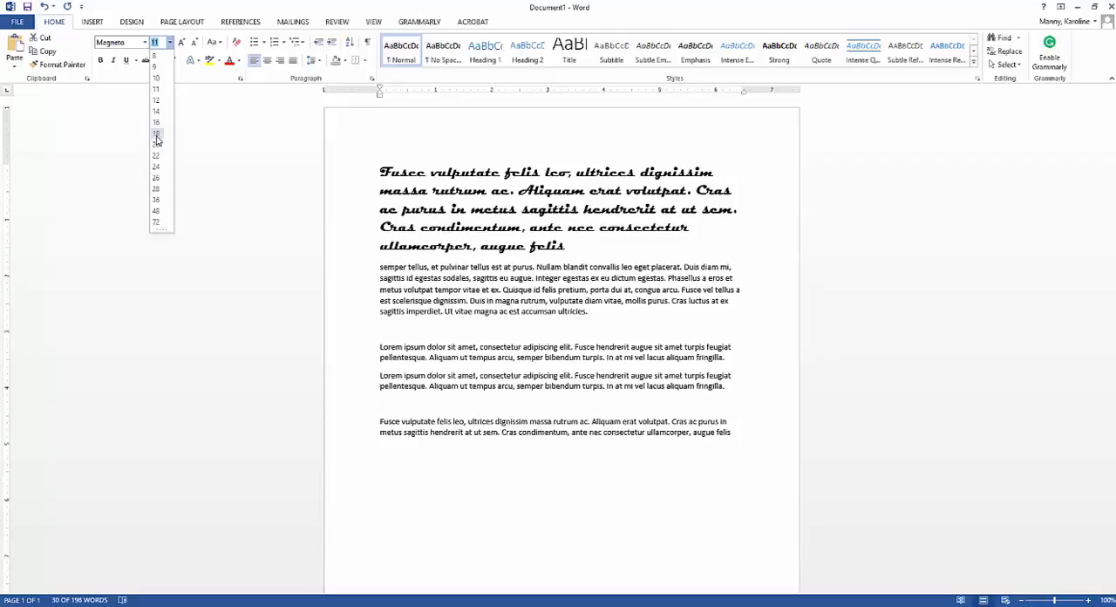
pyautogui.click(156, 136)
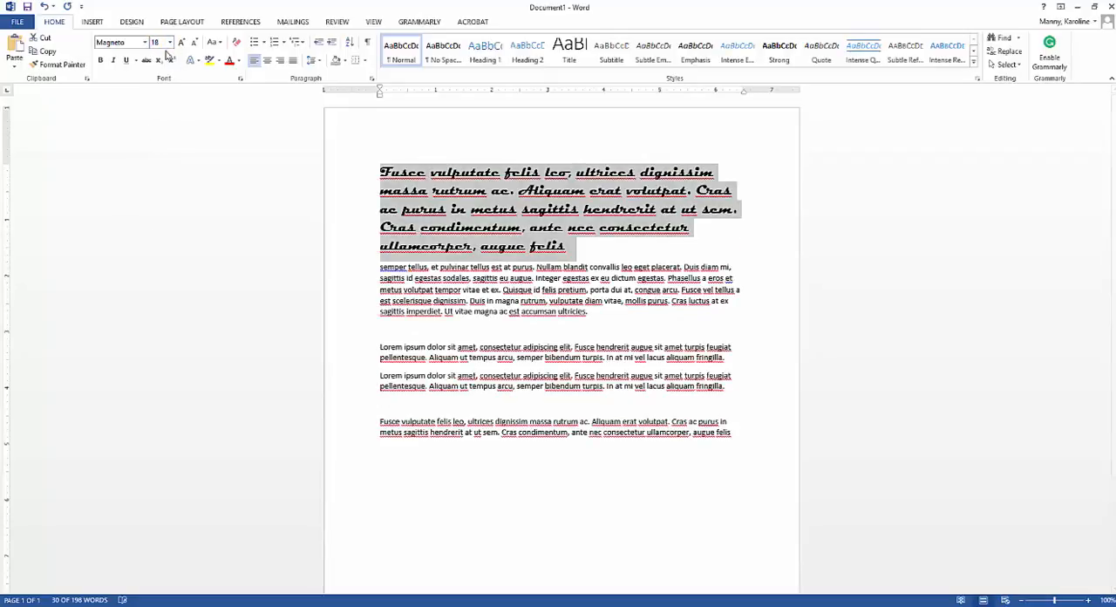
# Step: Set the Magneto paragraph to the custom font size 200
pyautogui.click(163, 42)
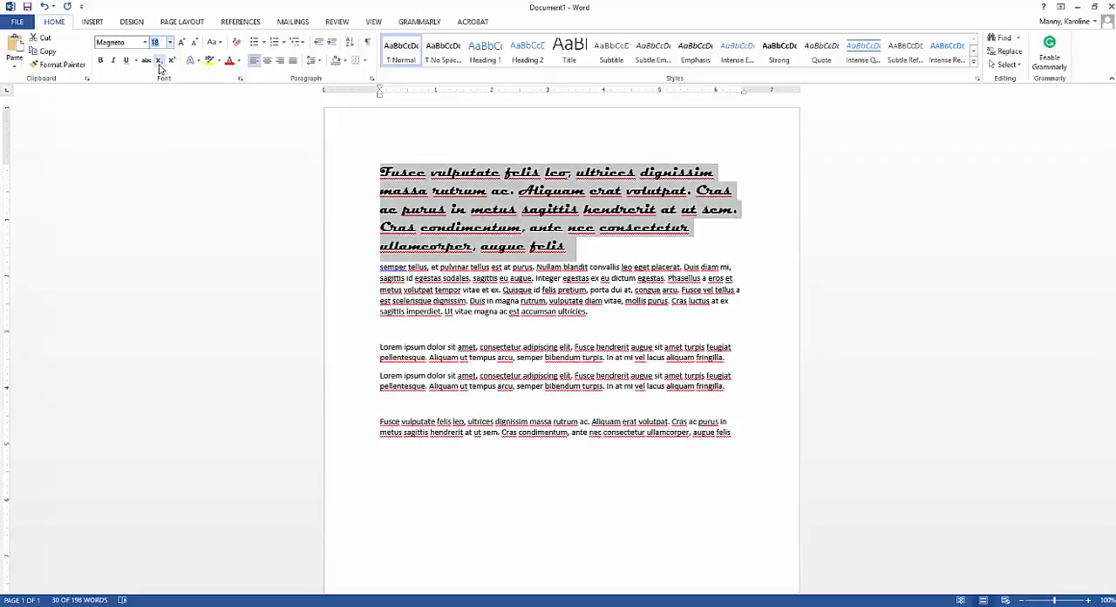
pyautogui.click(170, 44)
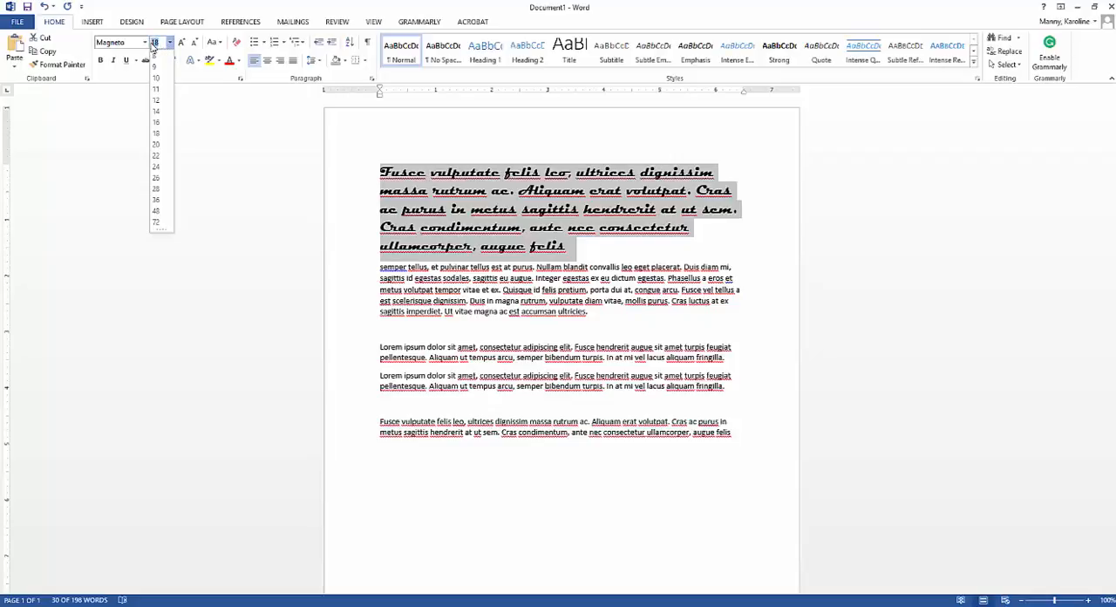
pyautogui.write('200')
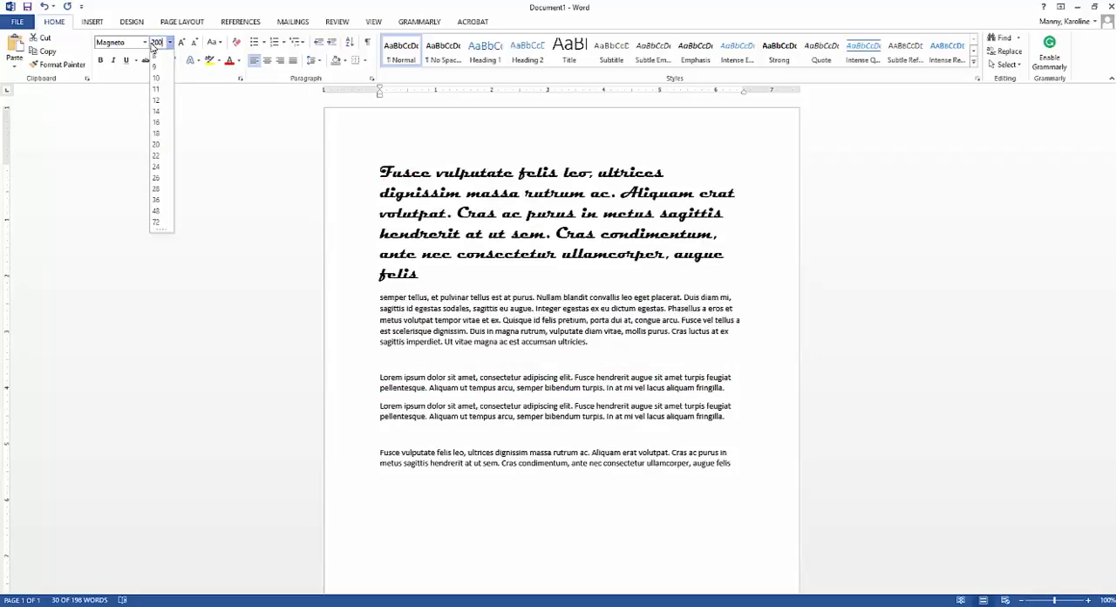
pyautogui.press('Return')
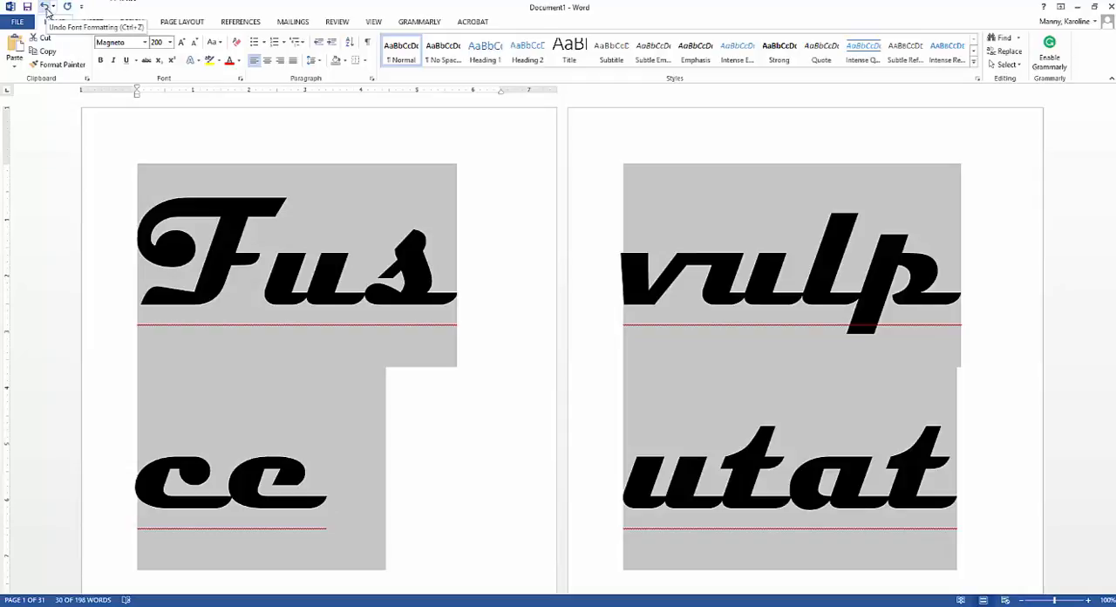
# Step: Undo the last four changes: font size 200, font size 18, the paragraph break and the Magneto font
pyautogui.click(44, 7)
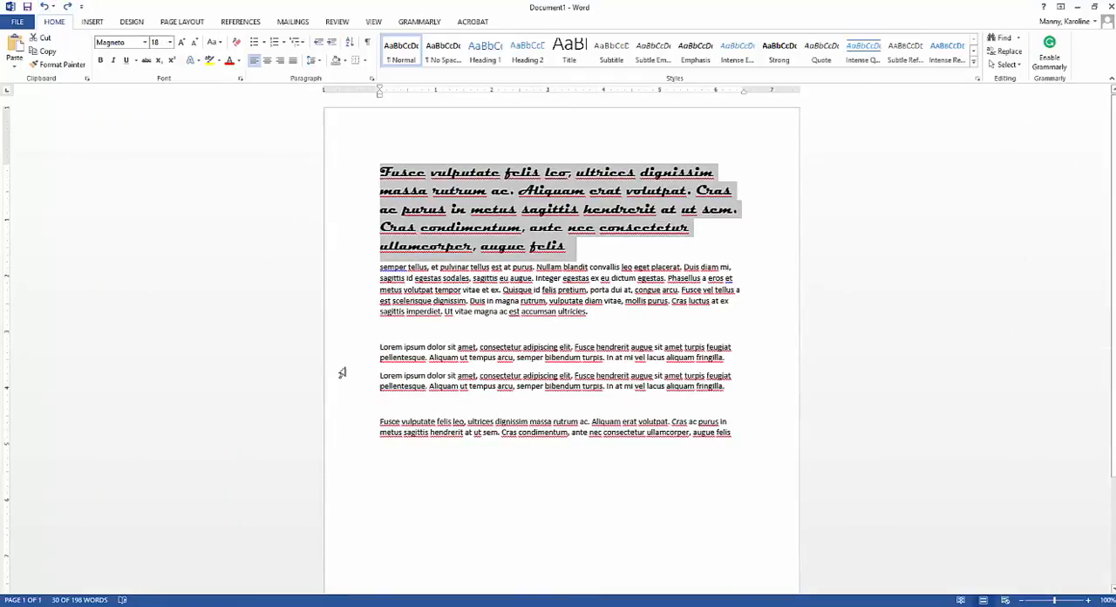
pyautogui.click(45, 7)
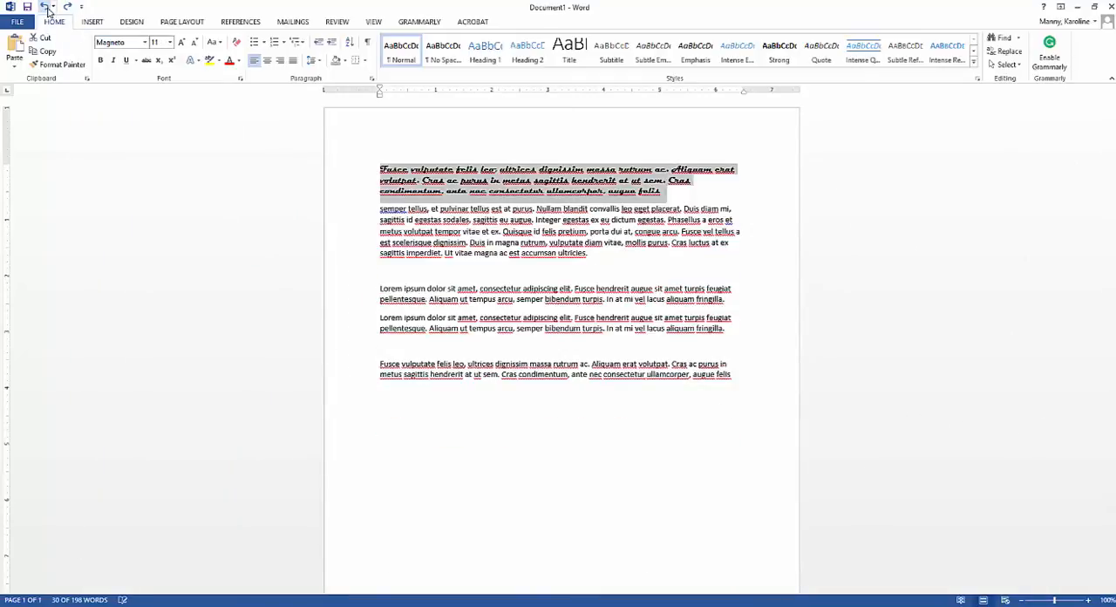
pyautogui.click(45, 7)
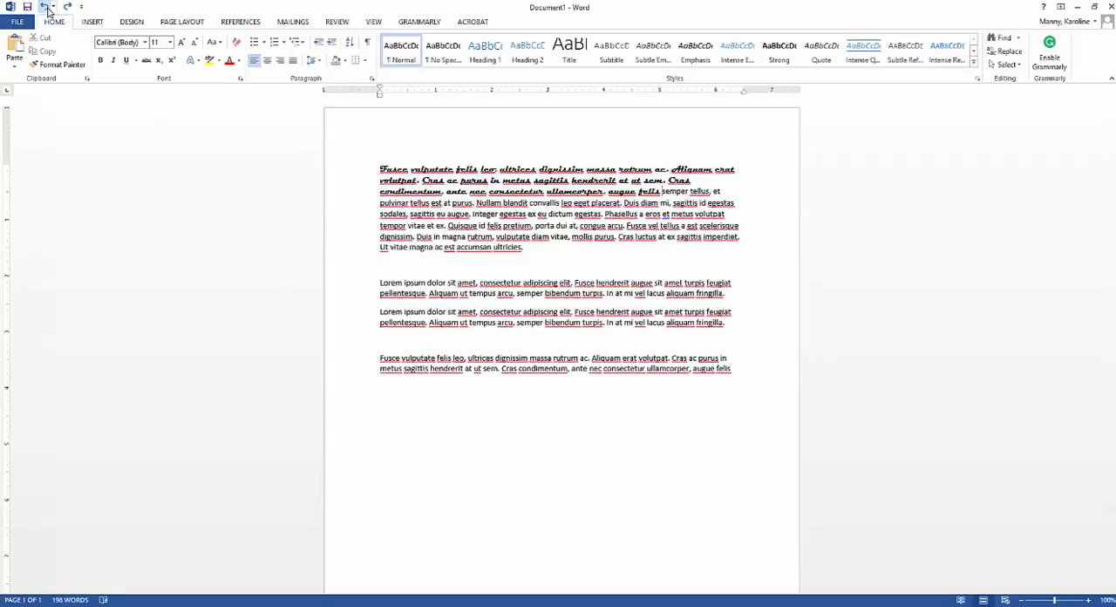
pyautogui.click(45, 7)
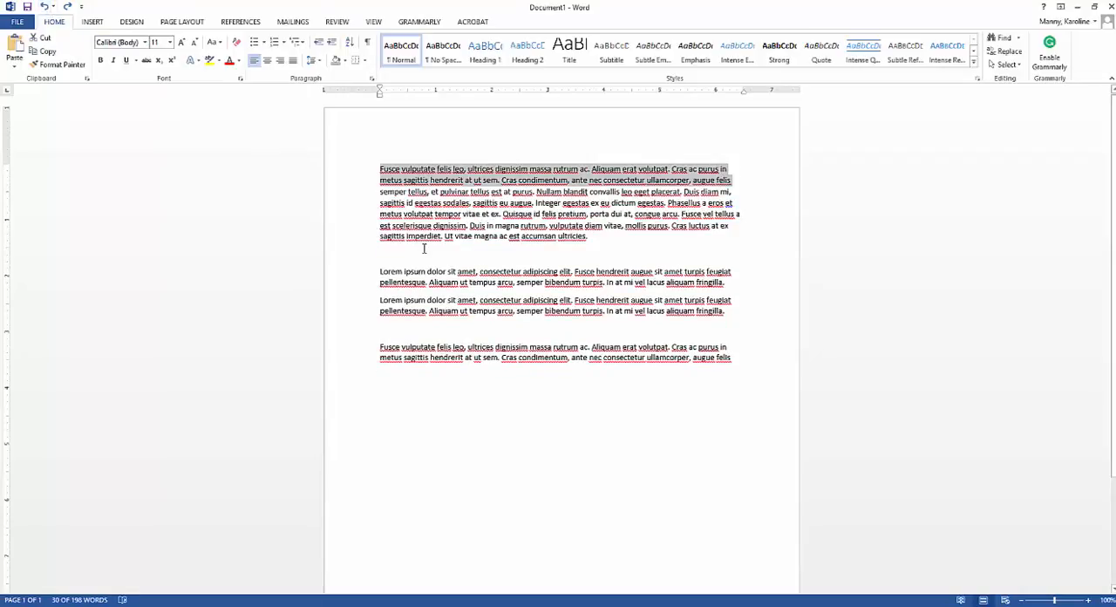
# Step: Redo the Magneto font, the paragraph break before "semper tellus" and the font size 18
pyautogui.click(67, 8)
pyautogui.click(67, 7)
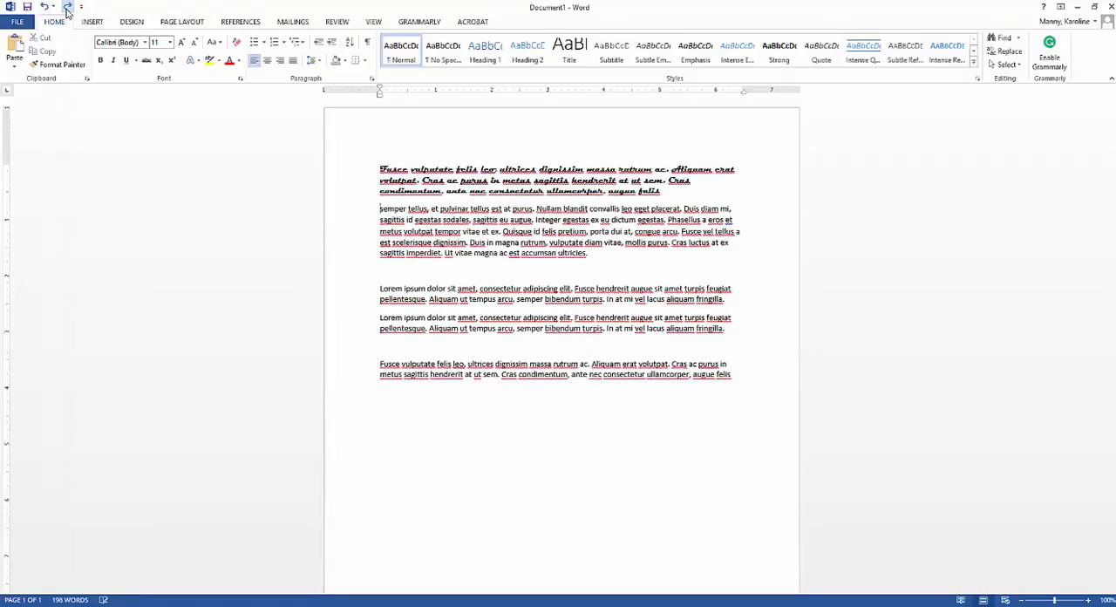
pyautogui.click(67, 8)
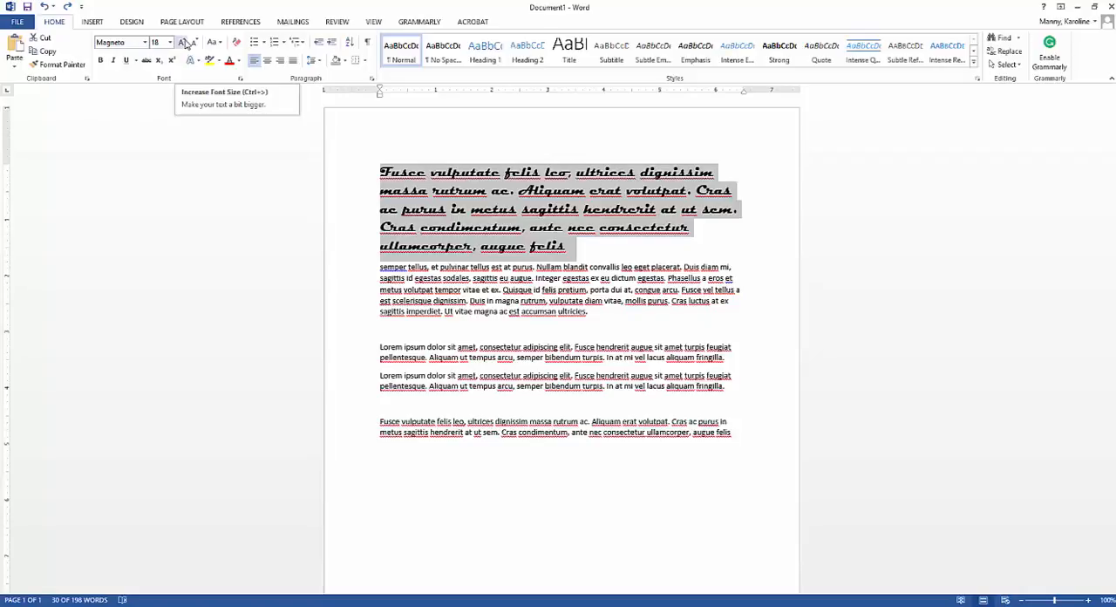
# Step: Increase the Magneto paragraph's font size by two increments to 22
pyautogui.click(184, 42)
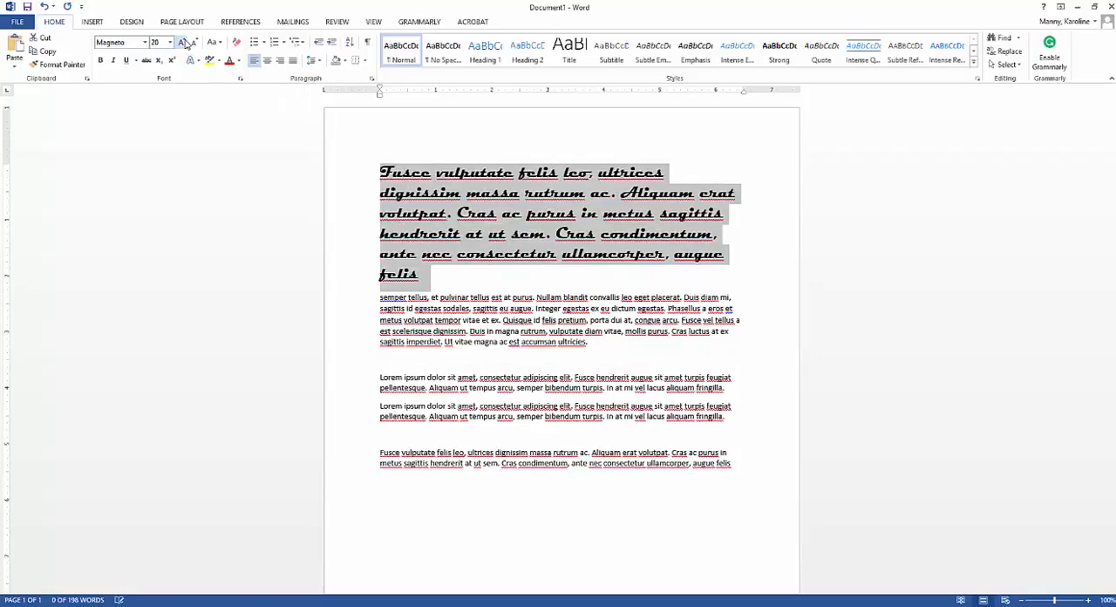
pyautogui.click(184, 42)
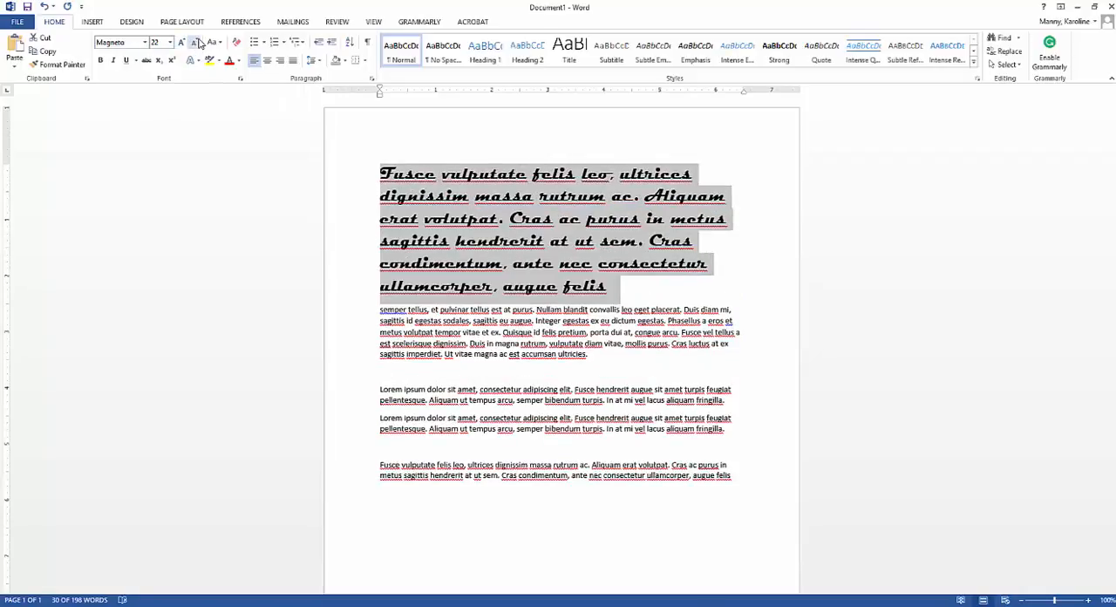
# Step: Decrease the Magneto paragraph's font size by two increments to 18 and convert its text to UPPERCASE
pyautogui.click(196, 42)
pyautogui.click(197, 43)
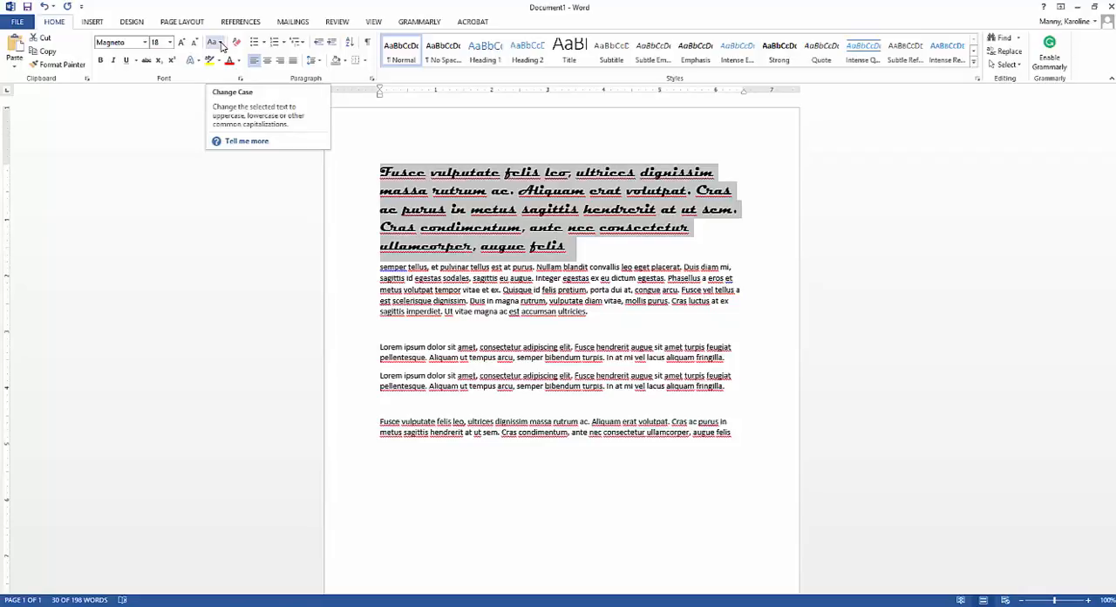
pyautogui.click(222, 43)
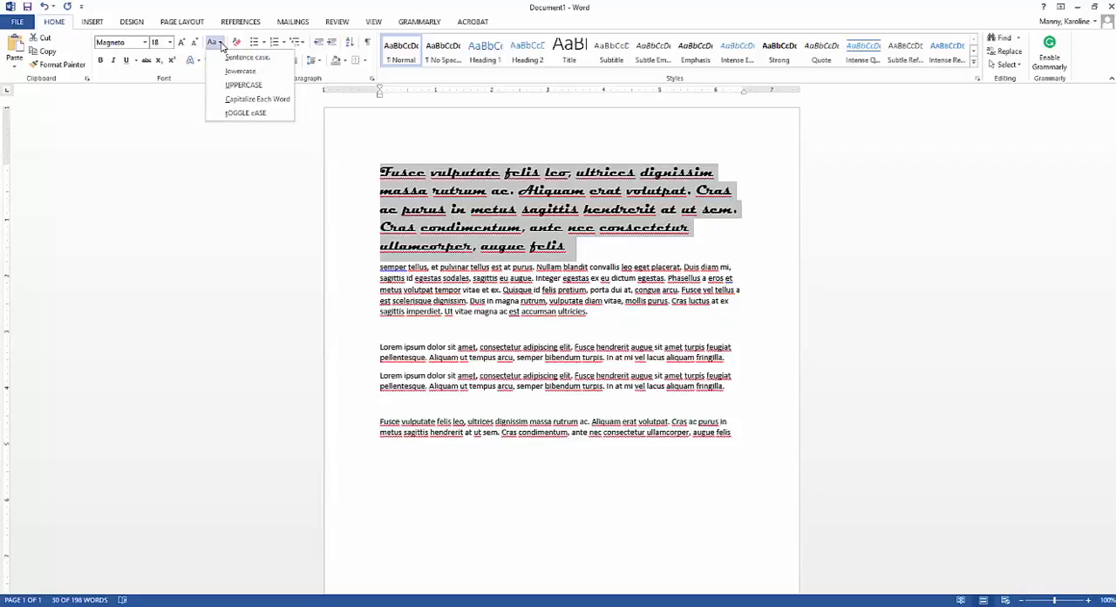
pyautogui.click(237, 86)
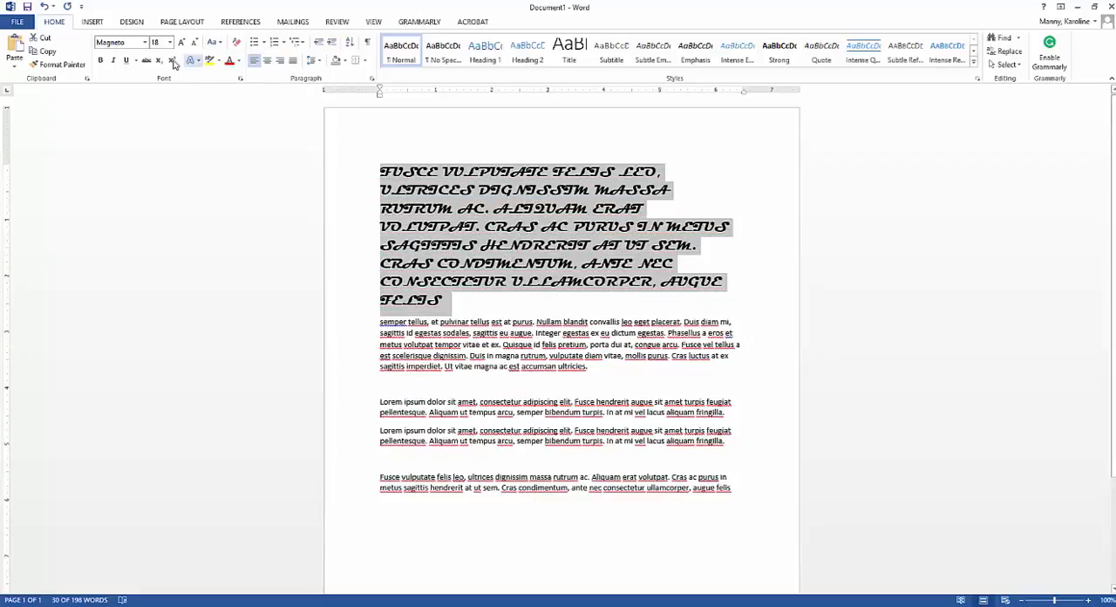
# Step: Set the first paragraph's font to Calibri (Body) and change its text to lowercase
pyautogui.click(145, 44)
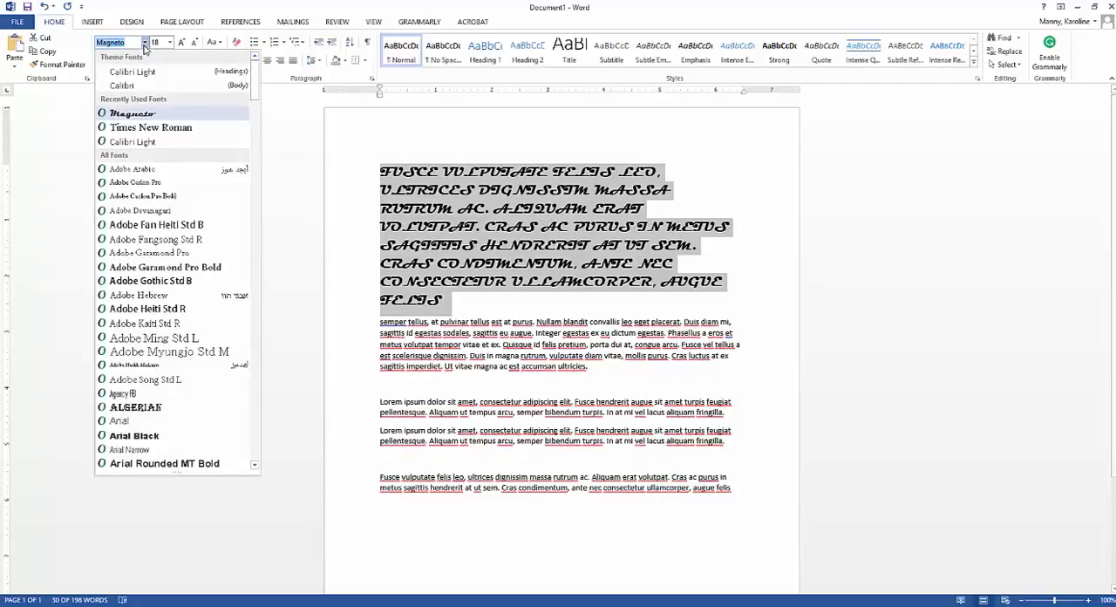
pyautogui.click(170, 87)
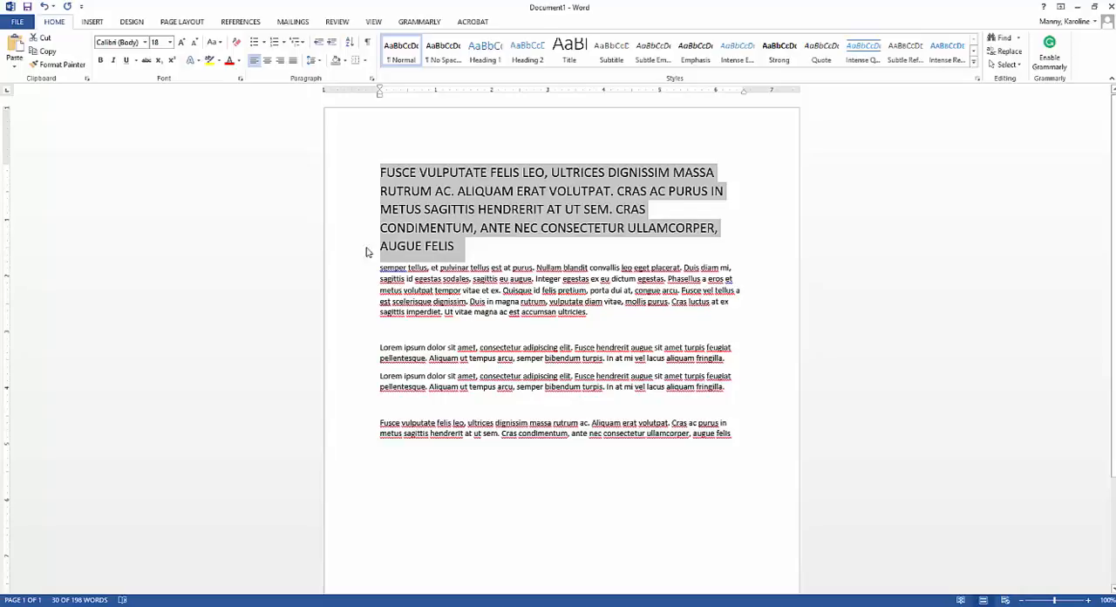
pyautogui.click(222, 44)
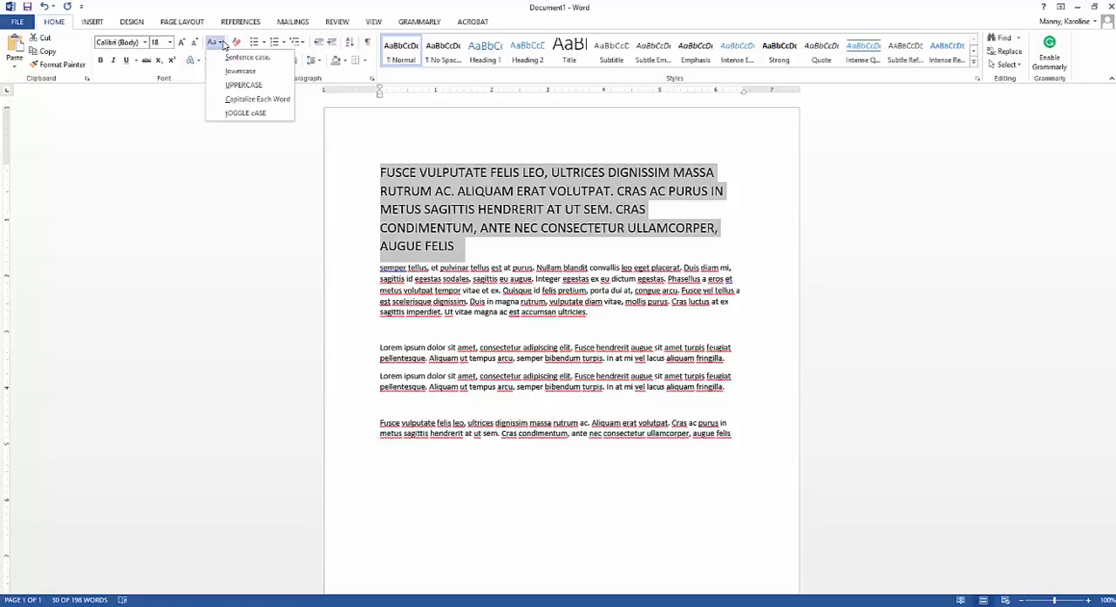
pyautogui.click(237, 70)
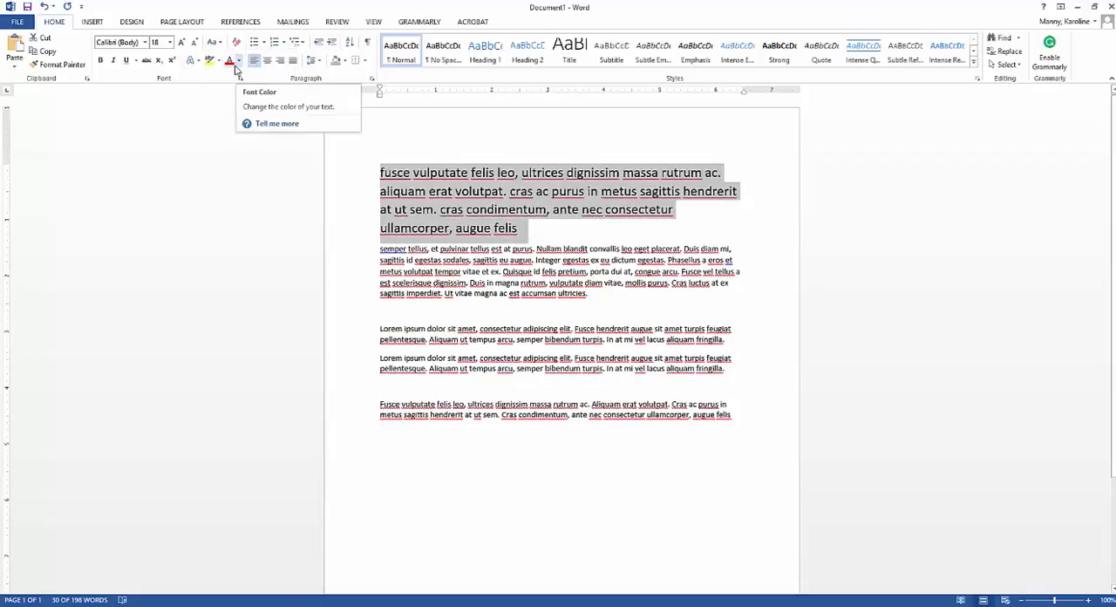
# Step: Change the first paragraph's capitalization to Sentence case
pyautogui.click(219, 44)
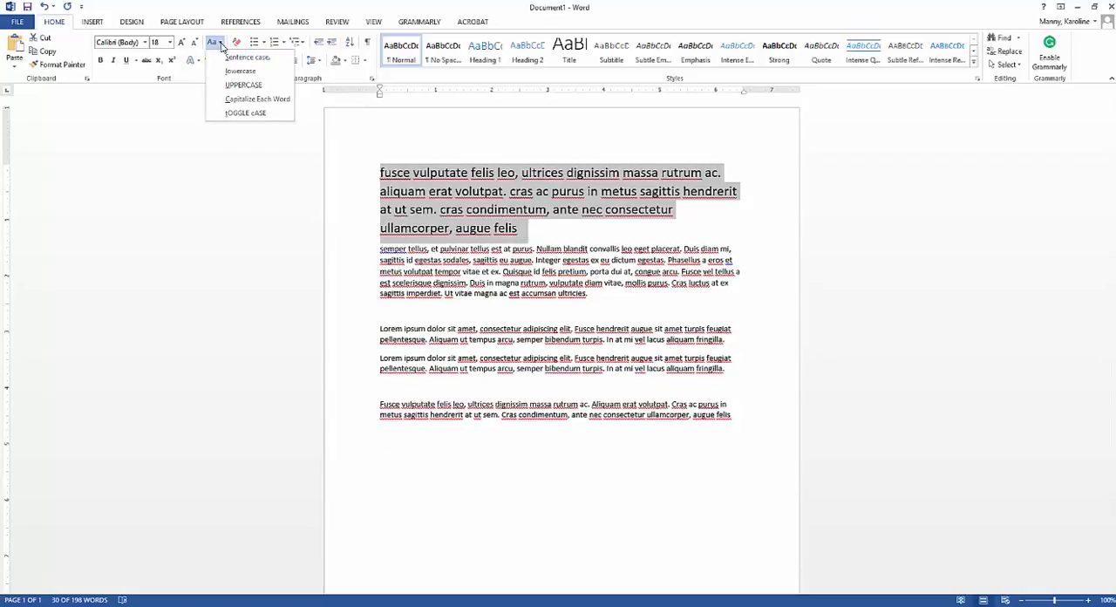
pyautogui.click(235, 59)
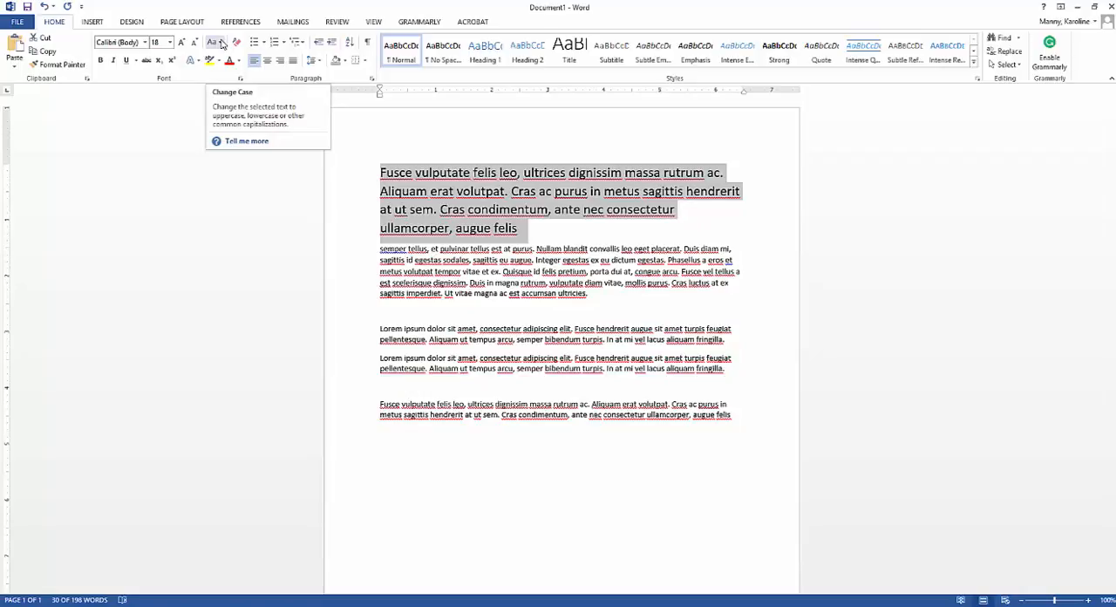
pyautogui.click(221, 44)
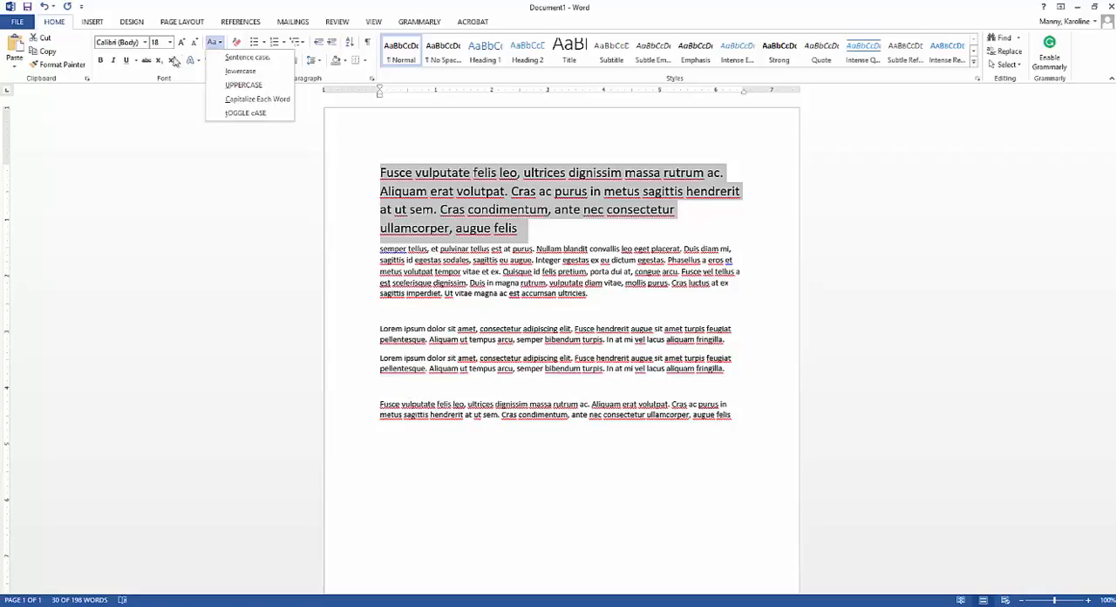
pyautogui.click(104, 71)
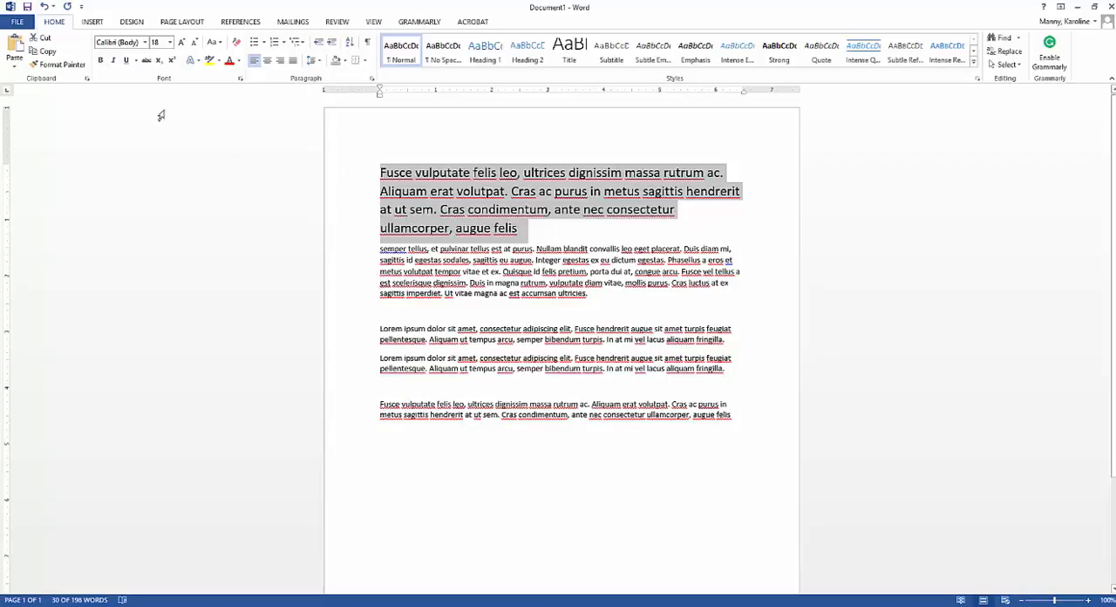
# Step: Apply bold, italic and underline formatting to the whole first paragraph
pyautogui.click(101, 63)
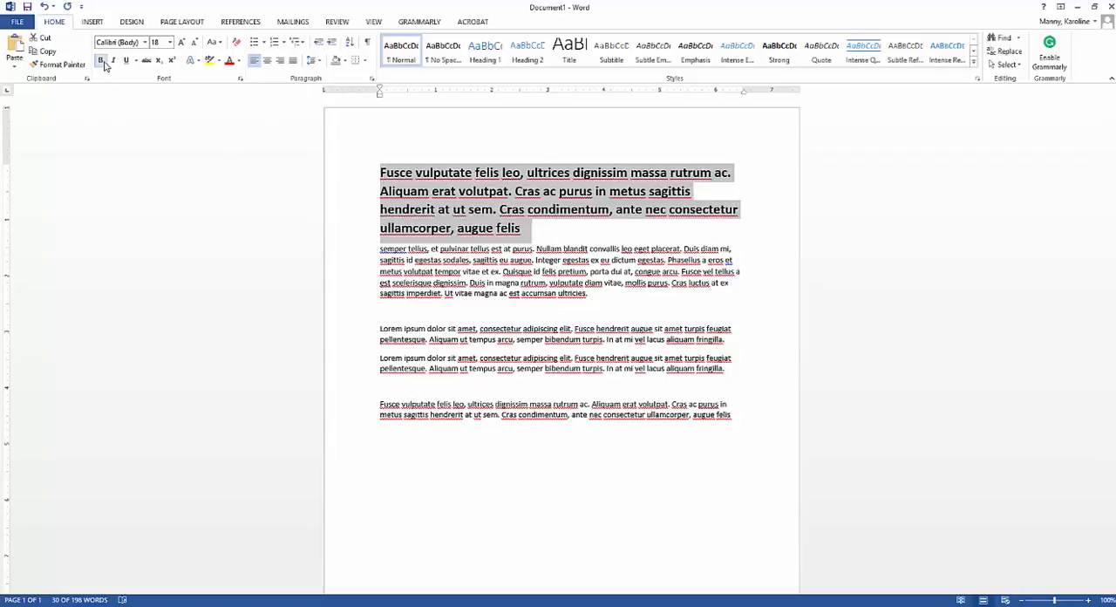
pyautogui.click(114, 62)
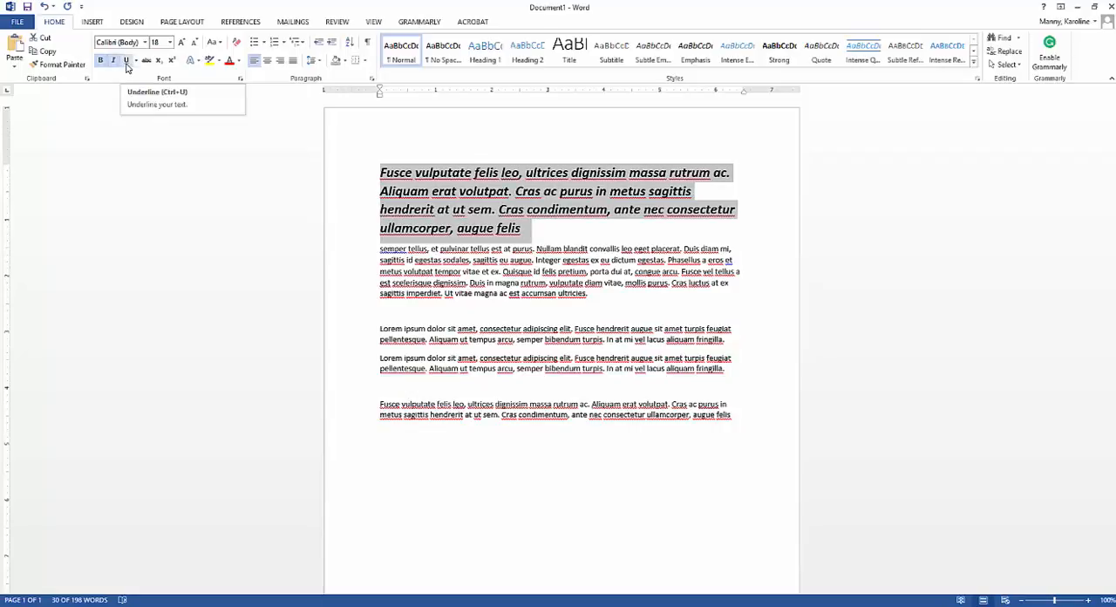
pyautogui.click(128, 63)
pyautogui.click(484, 343)
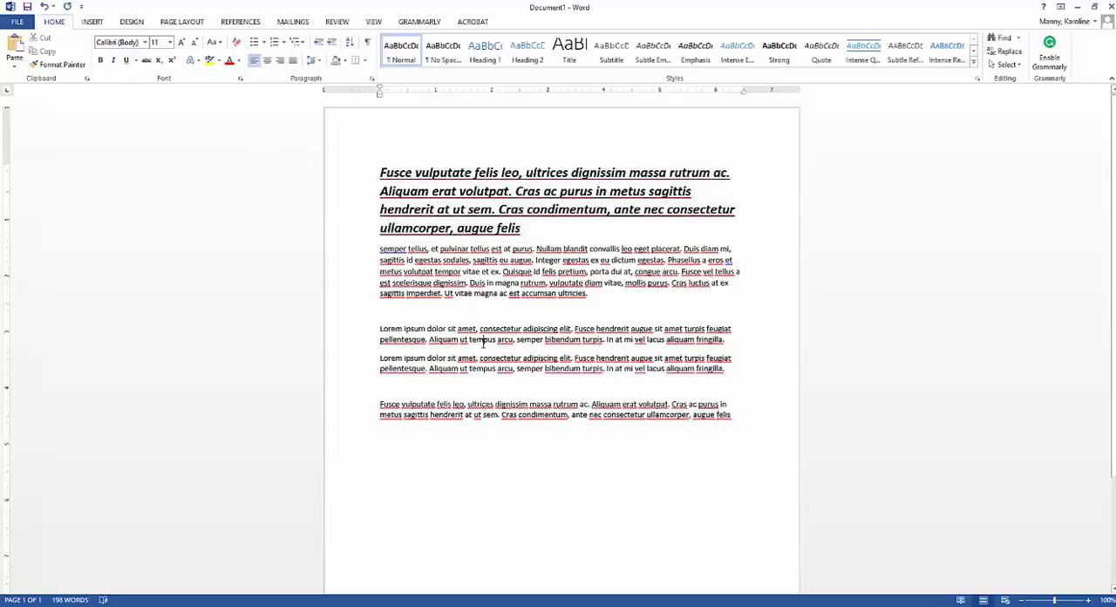
# Step: Remove the italic formatting from the first paragraph, leaving its bold and underline in place
pyautogui.moveTo(527, 229); pyautogui.dragTo(404, 174)
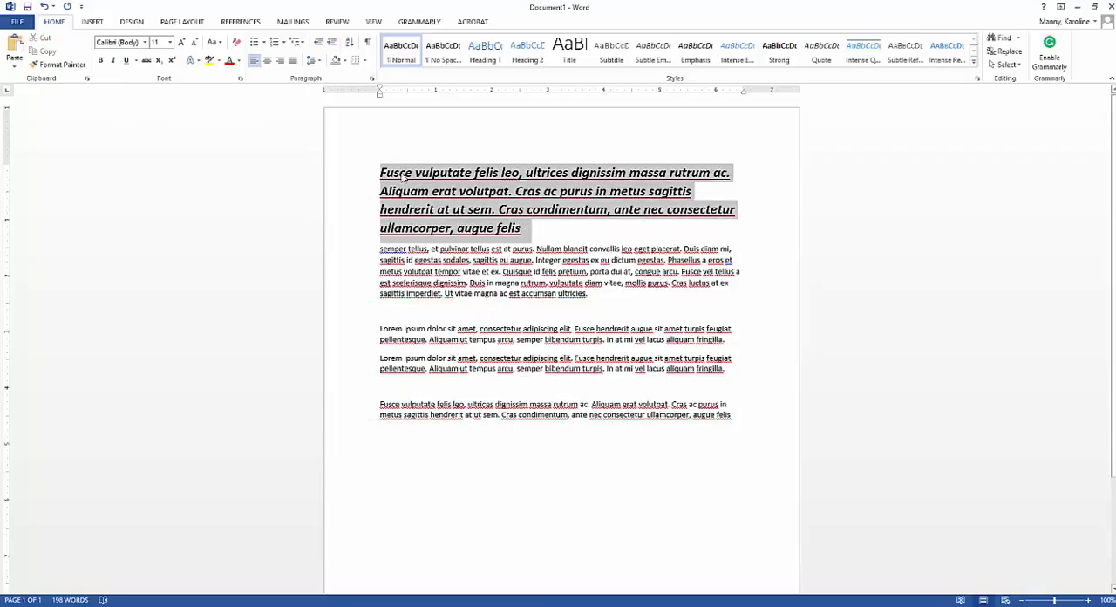
pyautogui.click(112, 61)
pyautogui.click(488, 356)
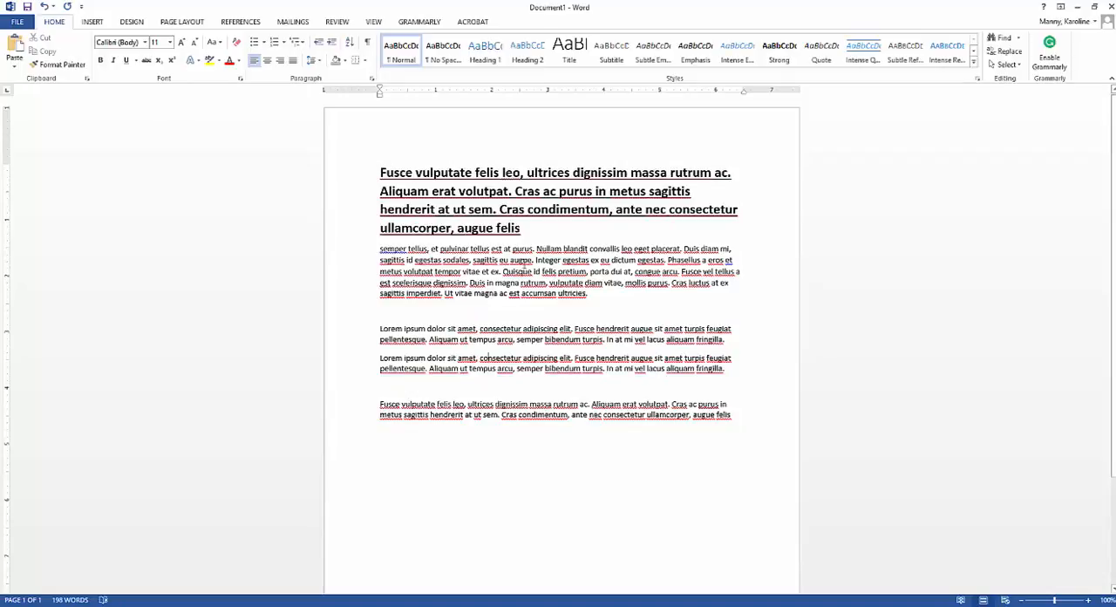
# Step: Remove the underline and the bold formatting from the first paragraph
pyautogui.moveTo(528, 229); pyautogui.dragTo(400, 175)
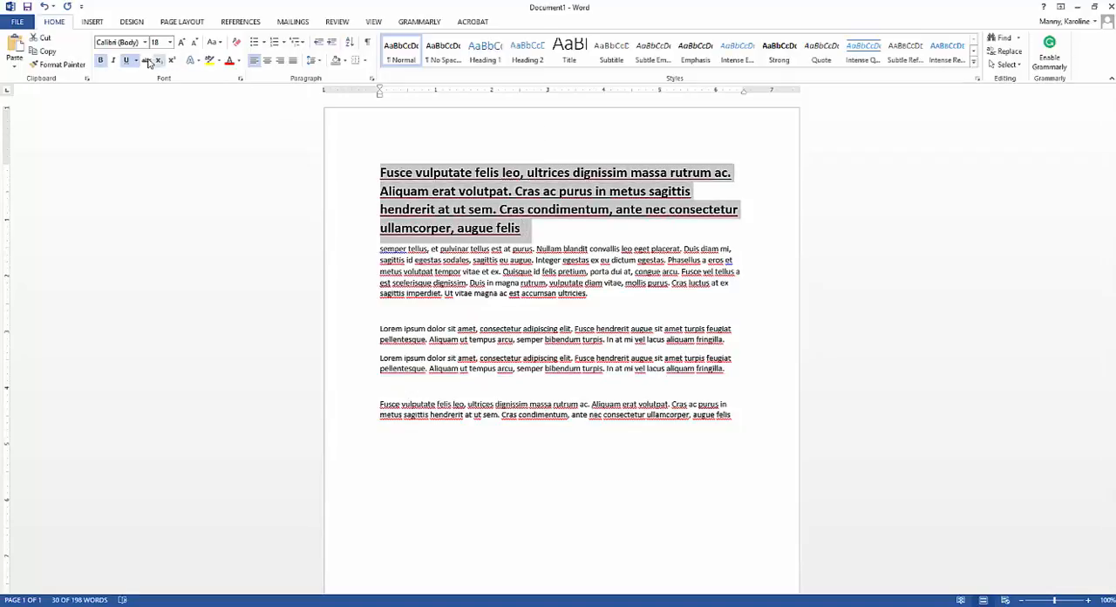
pyautogui.click(616, 355)
pyautogui.moveTo(525, 231); pyautogui.dragTo(382, 171)
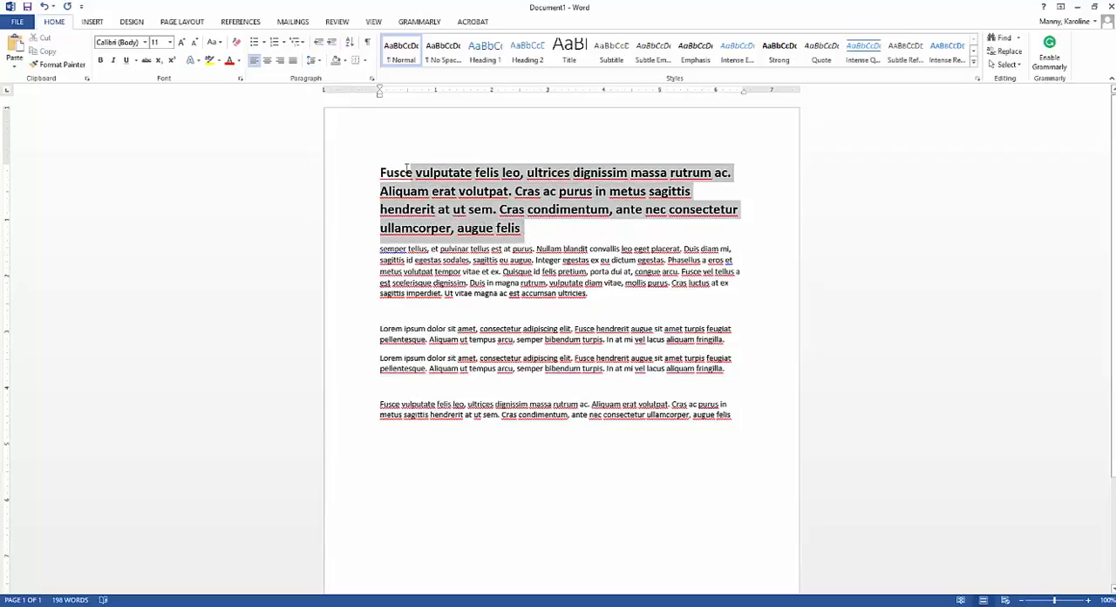
pyautogui.click(101, 62)
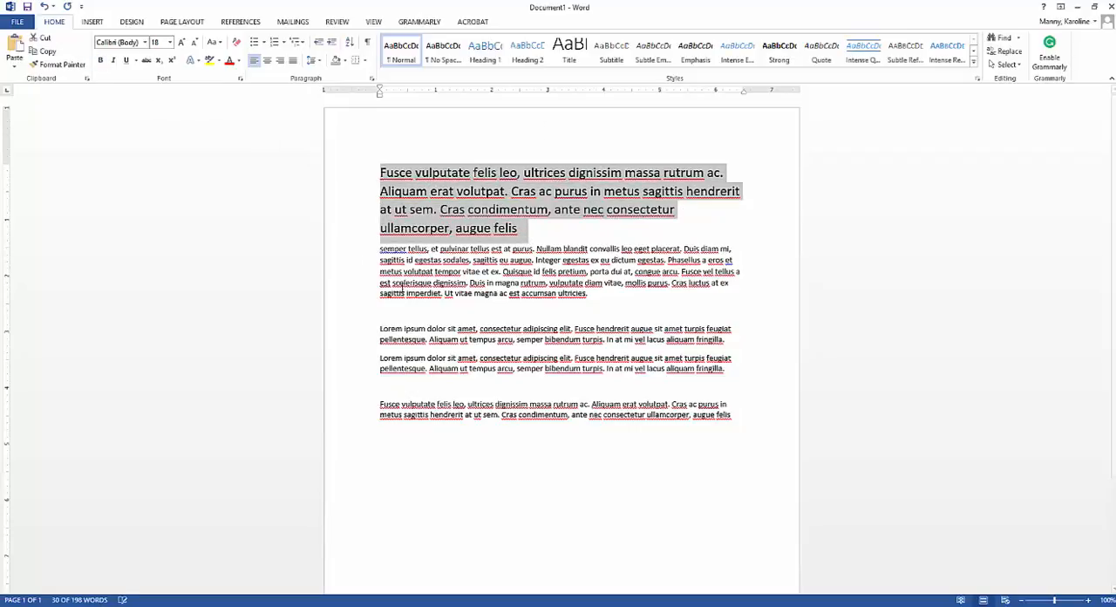
pyautogui.click(501, 339)
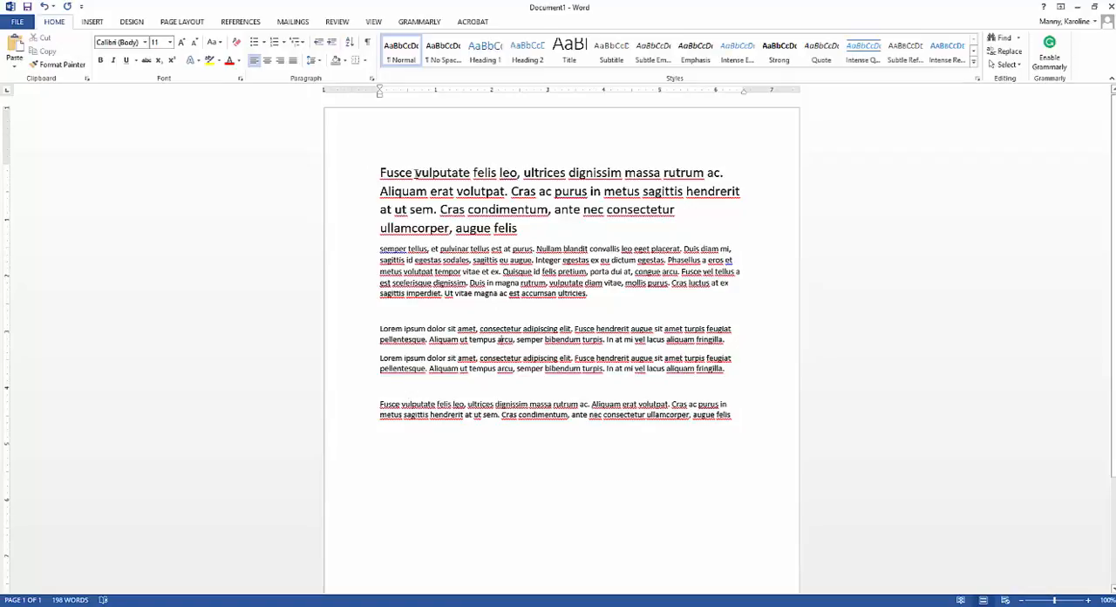
# Step: Make only the word "vulputate" in the first line bold
pyautogui.moveTo(415, 172); pyautogui.dragTo(470, 172)
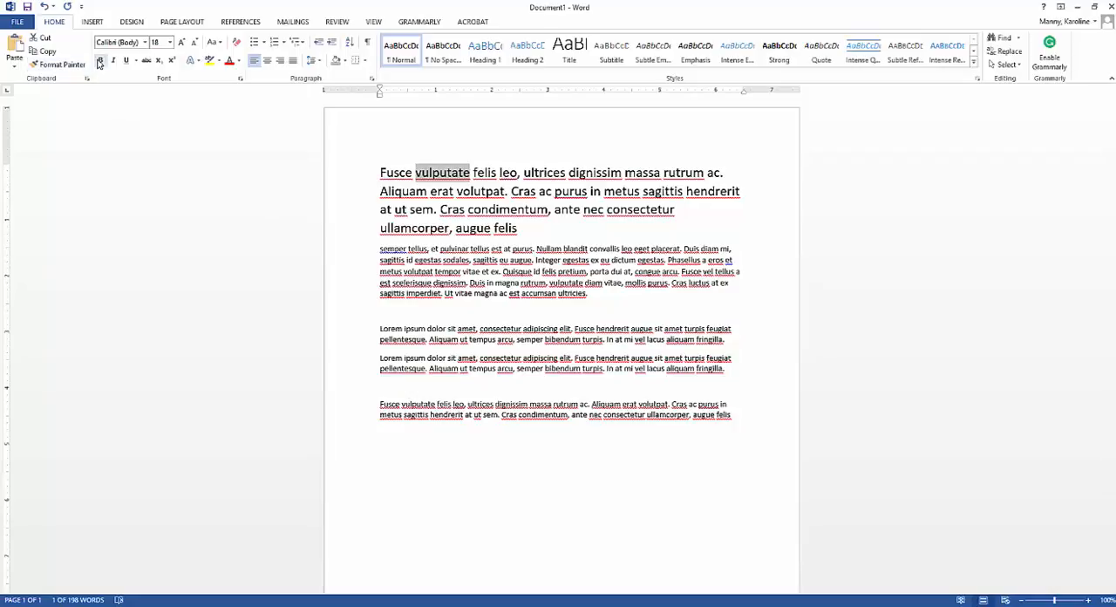
pyautogui.hotkey('ctrl', 'b')
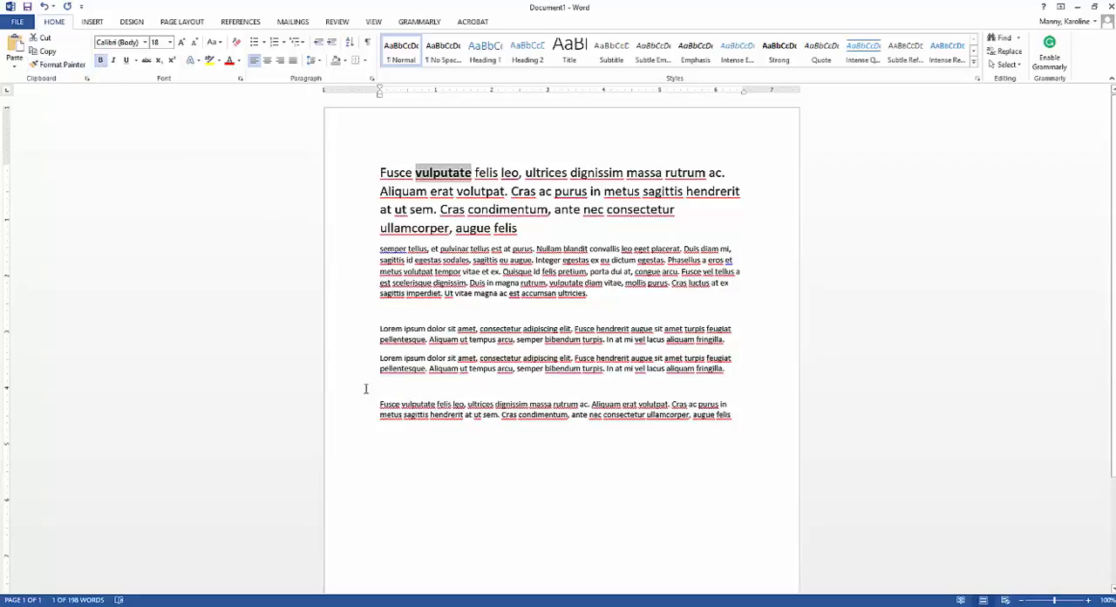
pyautogui.click(551, 172)
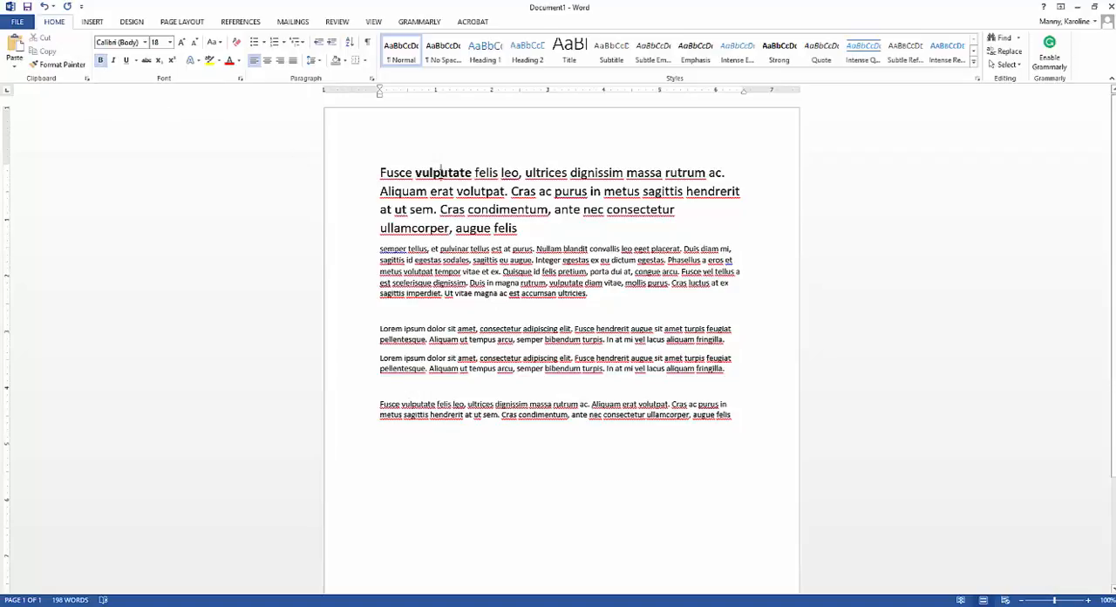
# Step: Remove the bold from "vulputate" in the first line and apply strikethrough to the word instead
pyautogui.moveTo(472, 172); pyautogui.dragTo(415, 173)
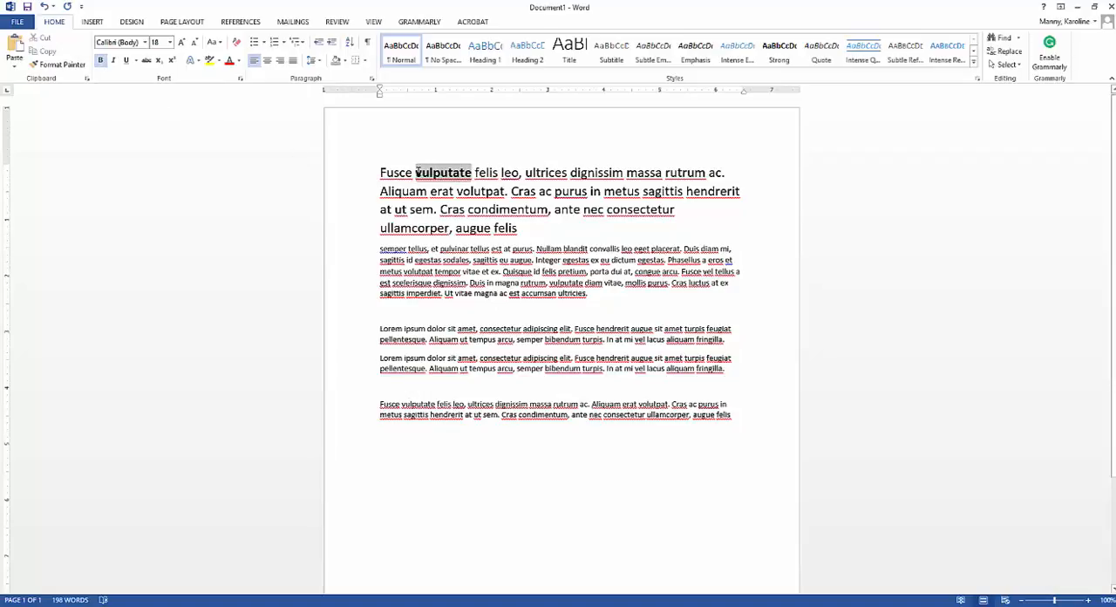
pyautogui.click(100, 60)
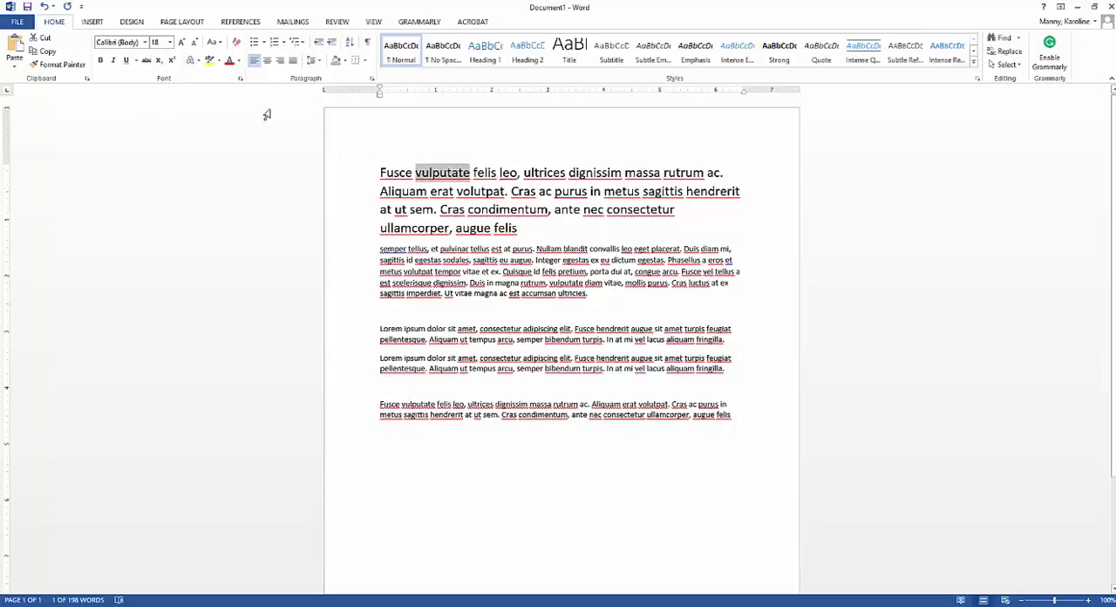
pyautogui.click(148, 65)
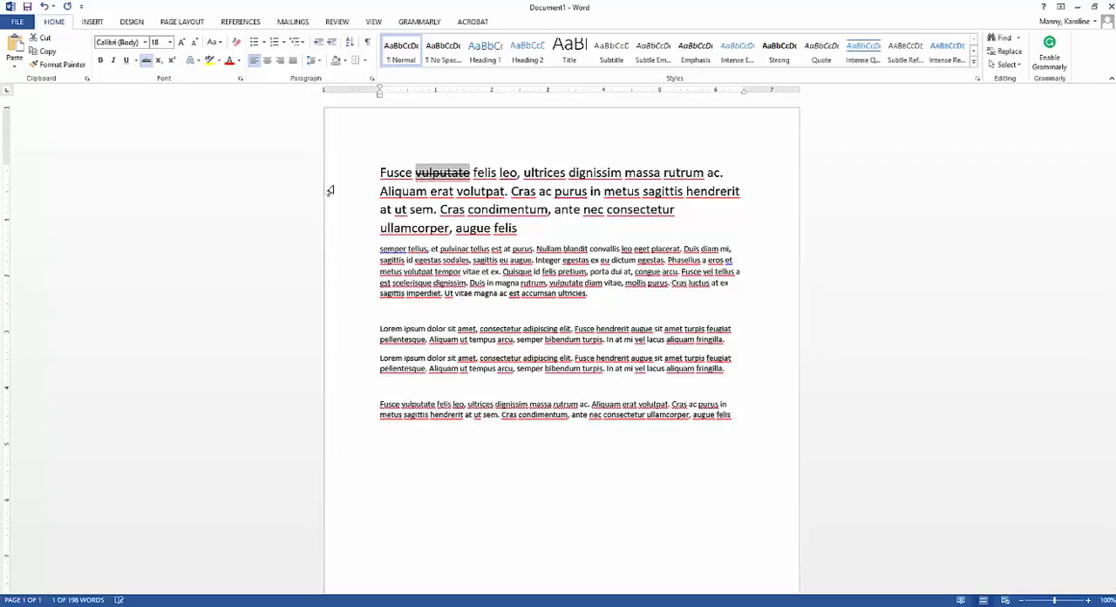
pyautogui.click(416, 263)
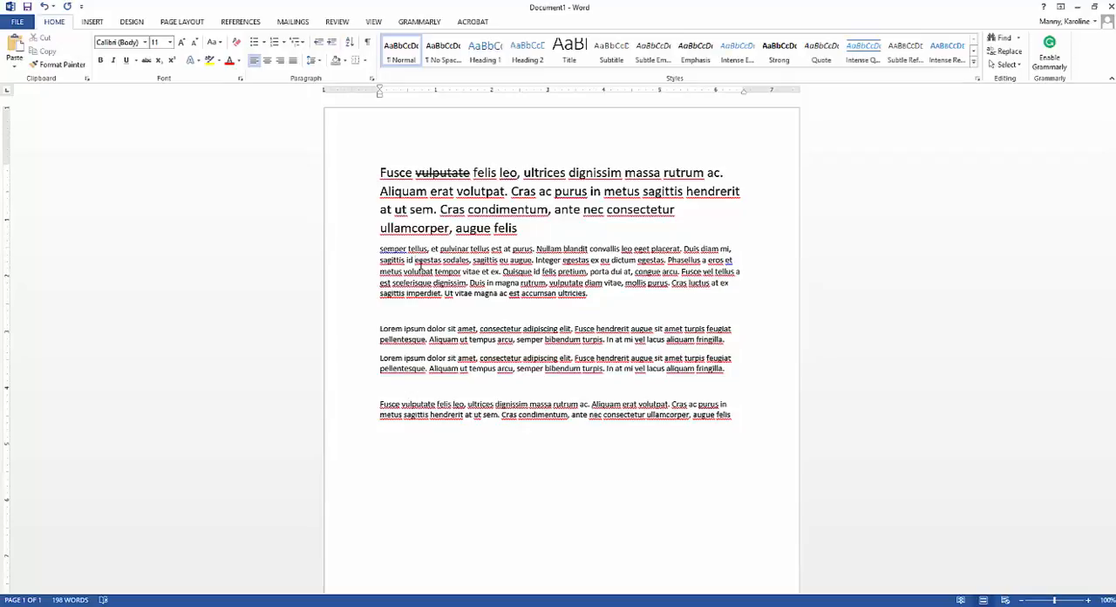
# Step: Insert the word "vulputat" between the struck-through word and "felis" in the first line and format it as subscript
pyautogui.click(416, 261)
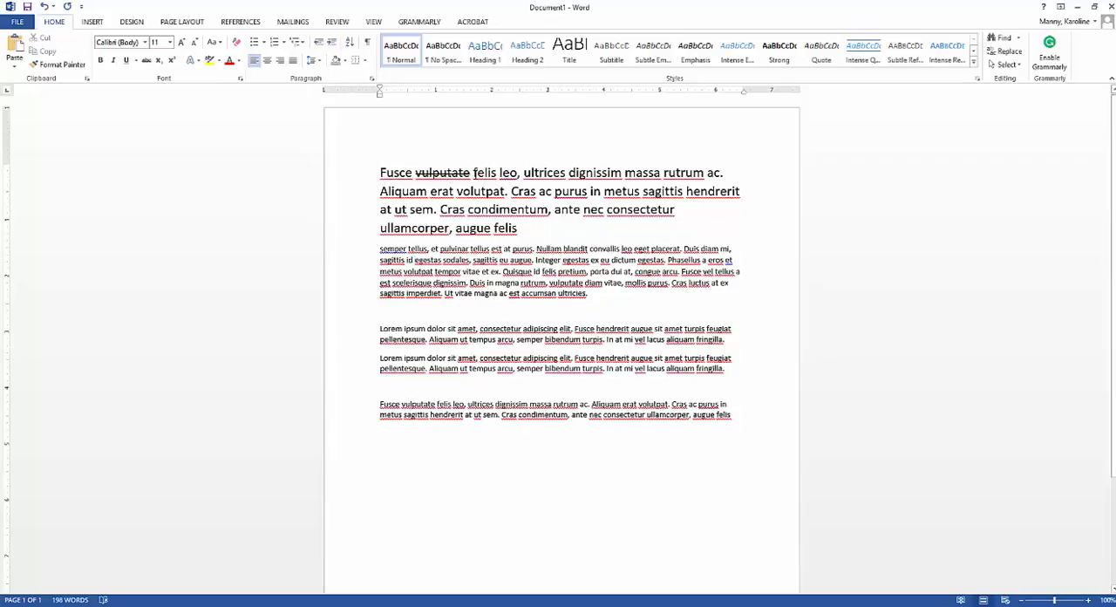
pyautogui.write('vul')
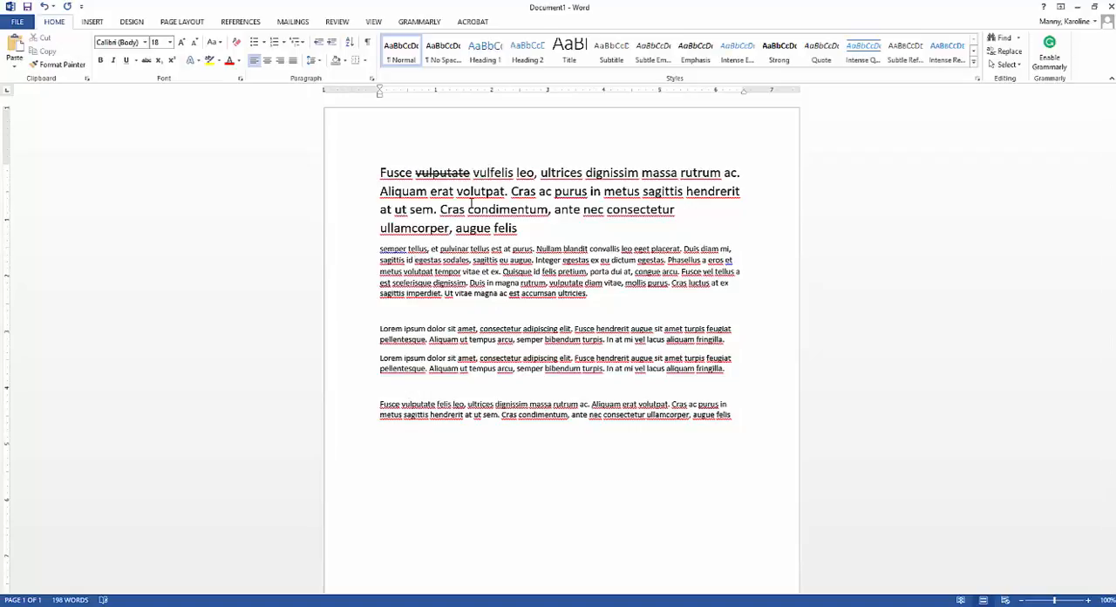
pyautogui.write('pu')
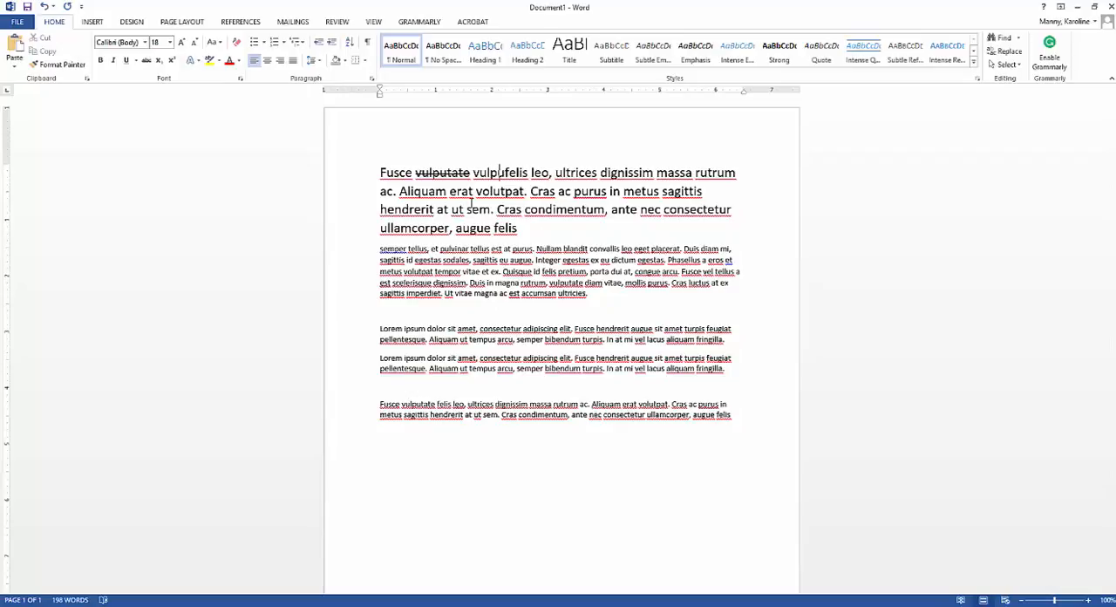
pyautogui.write('tat')
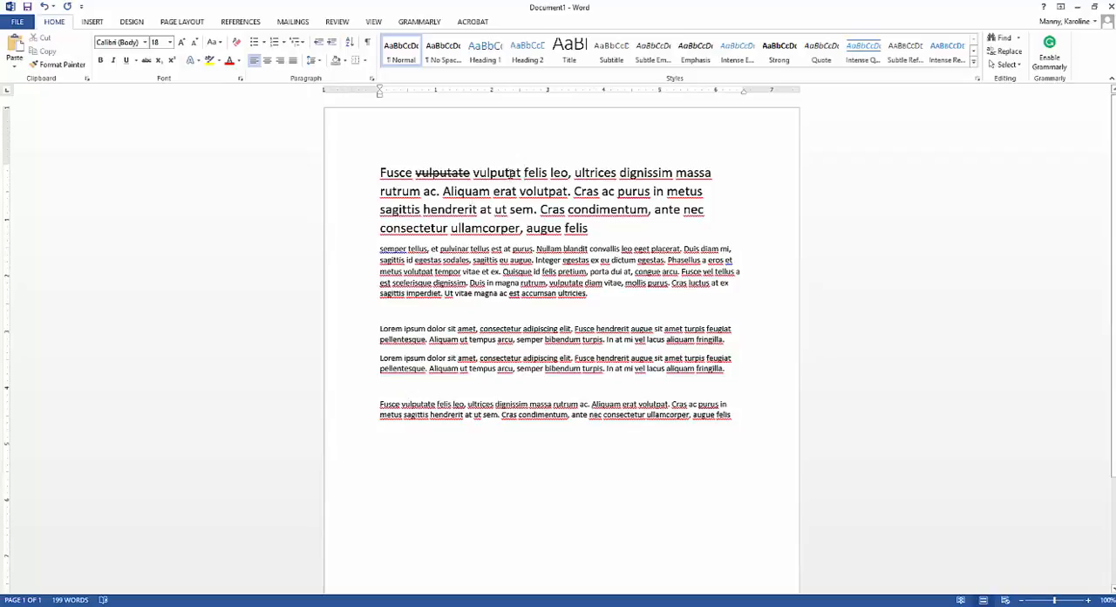
pyautogui.moveTo(524, 172); pyautogui.dragTo(475, 171)
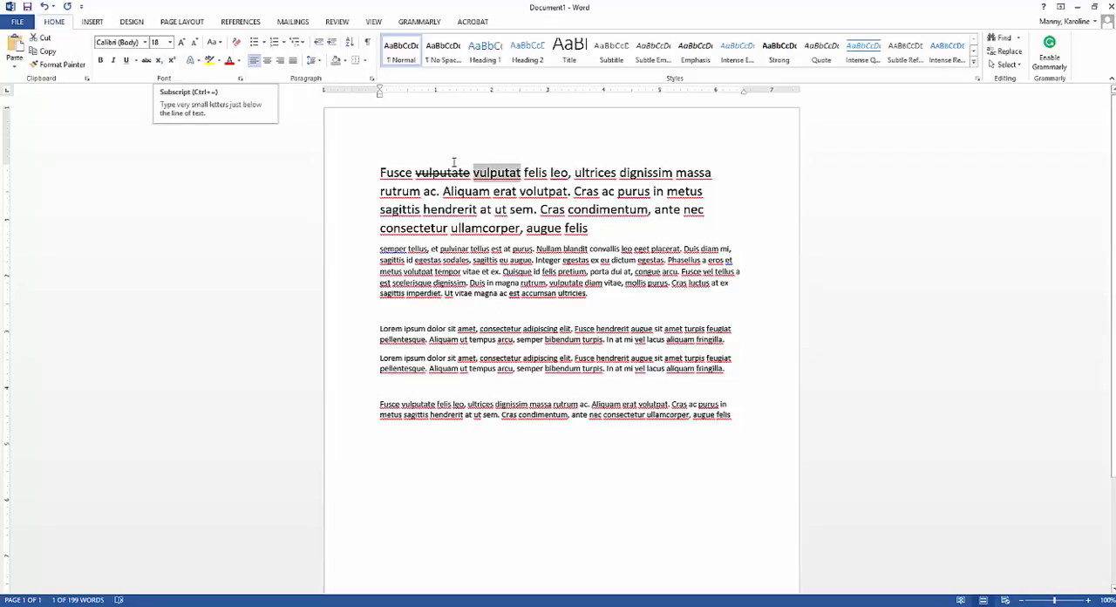
pyautogui.click(159, 61)
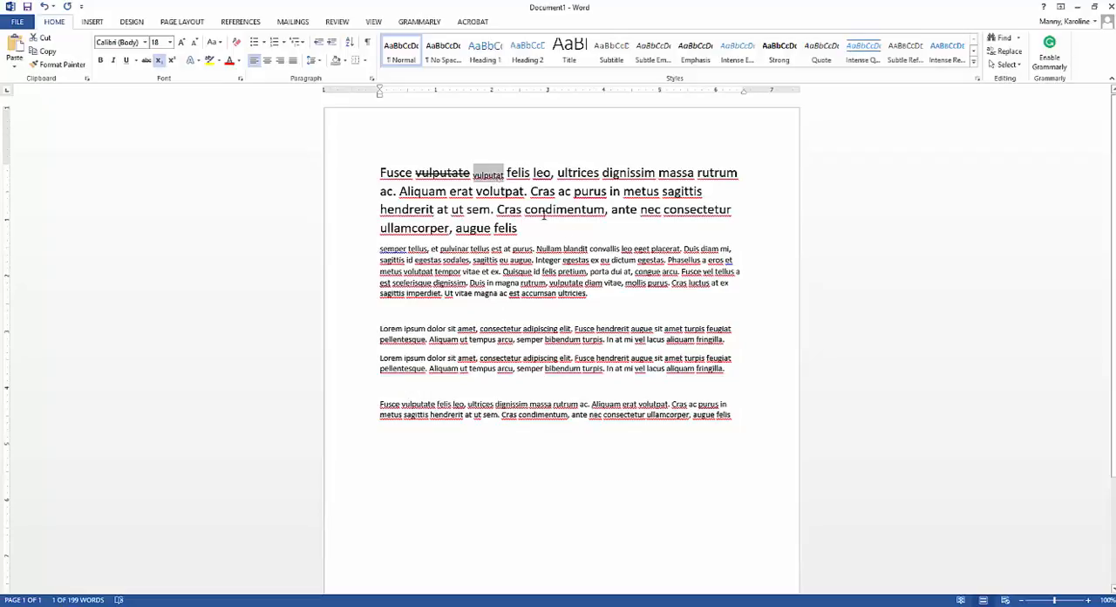
# Step: Add a new line reading "H2O" after the last paragraph and format its 2 as subscript
pyautogui.click(740, 416)
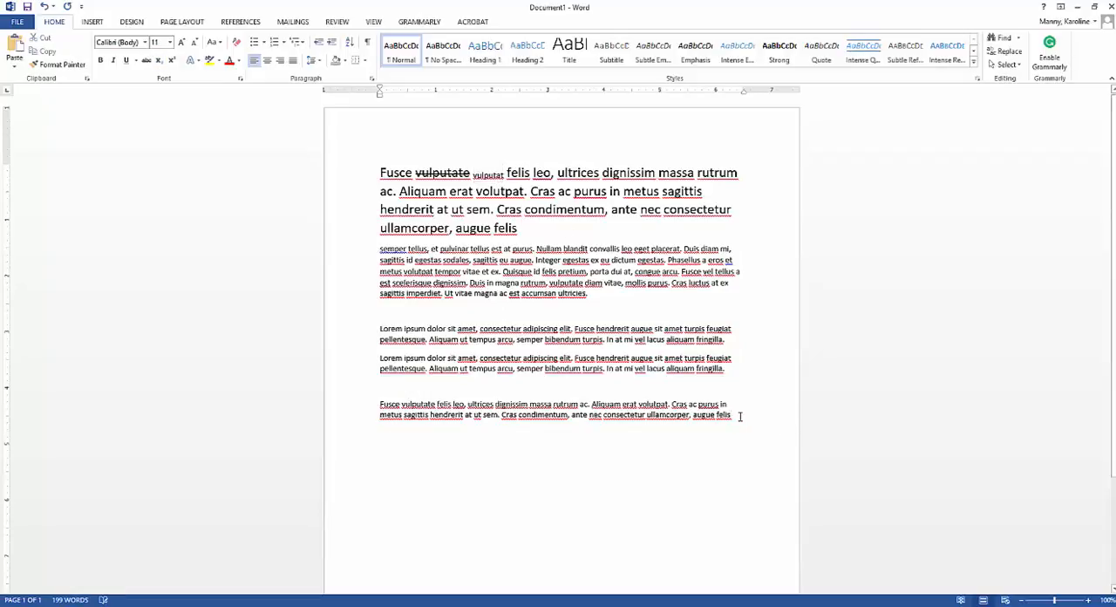
pyautogui.press('Return')
pyautogui.moveTo(388, 434); pyautogui.dragTo(390, 438)
pyautogui.click(161, 63)
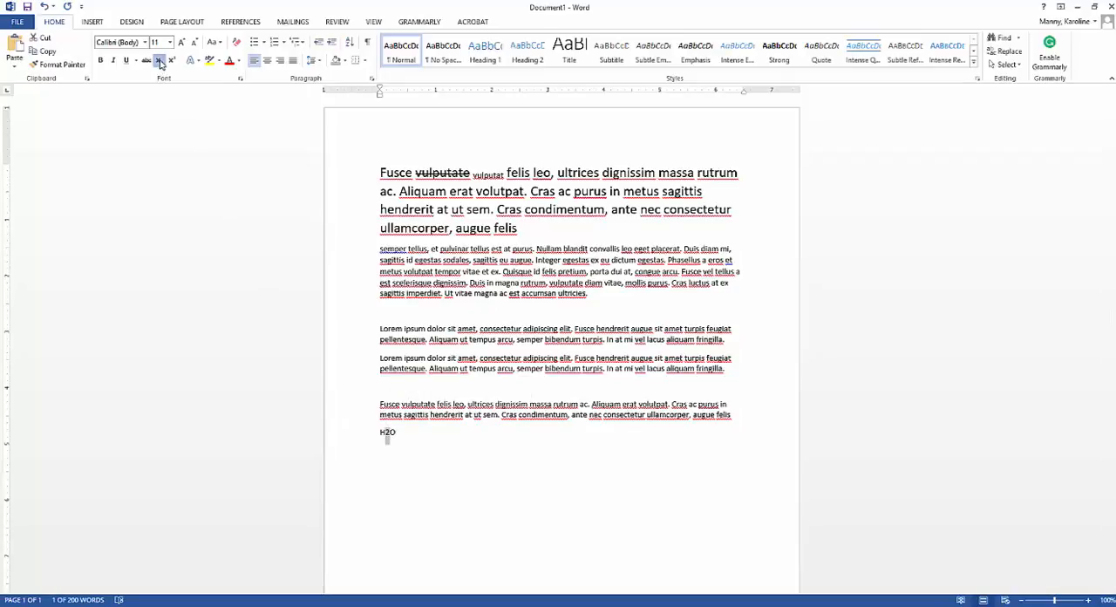
# Step: Add "X2" on its own line below the H2O line and format its 2 as superscript
pyautogui.click(545, 558)
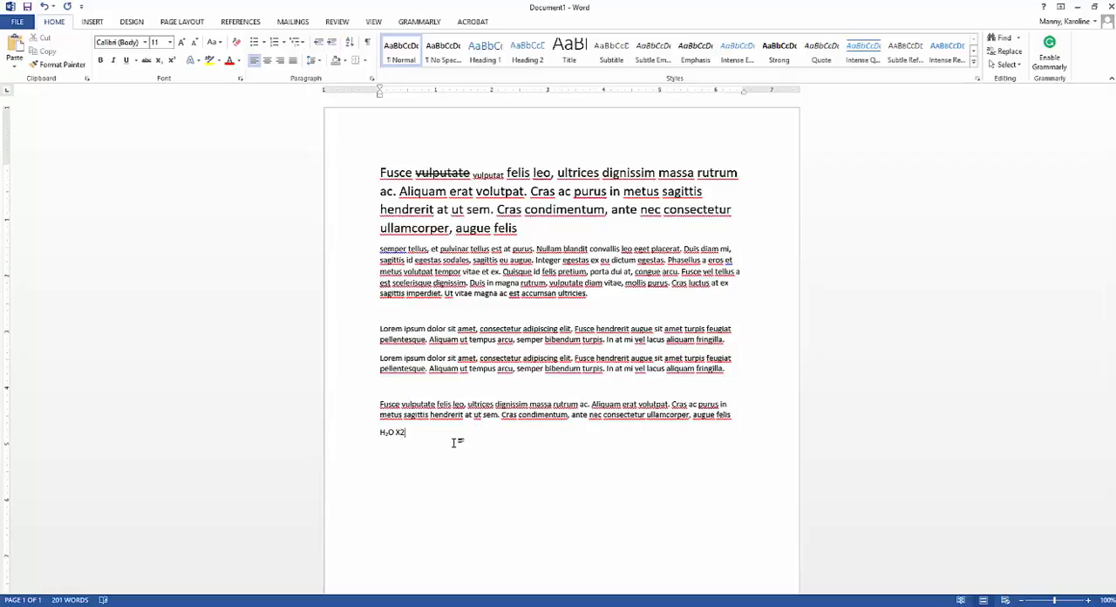
pyautogui.click(394, 432)
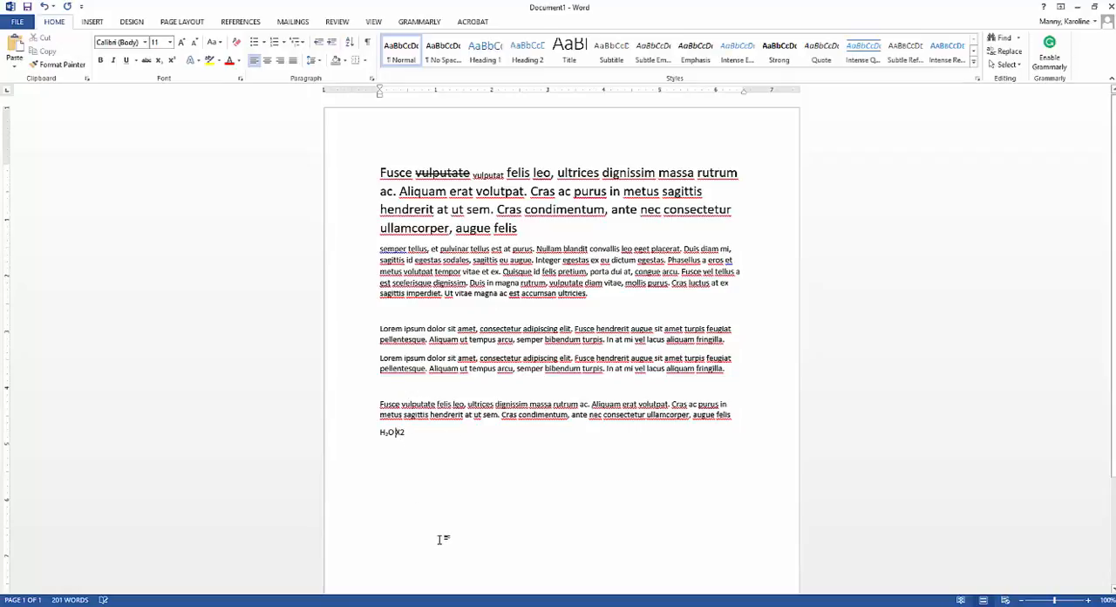
pyautogui.press('Return')
pyautogui.moveTo(390, 451); pyautogui.dragTo(386, 452)
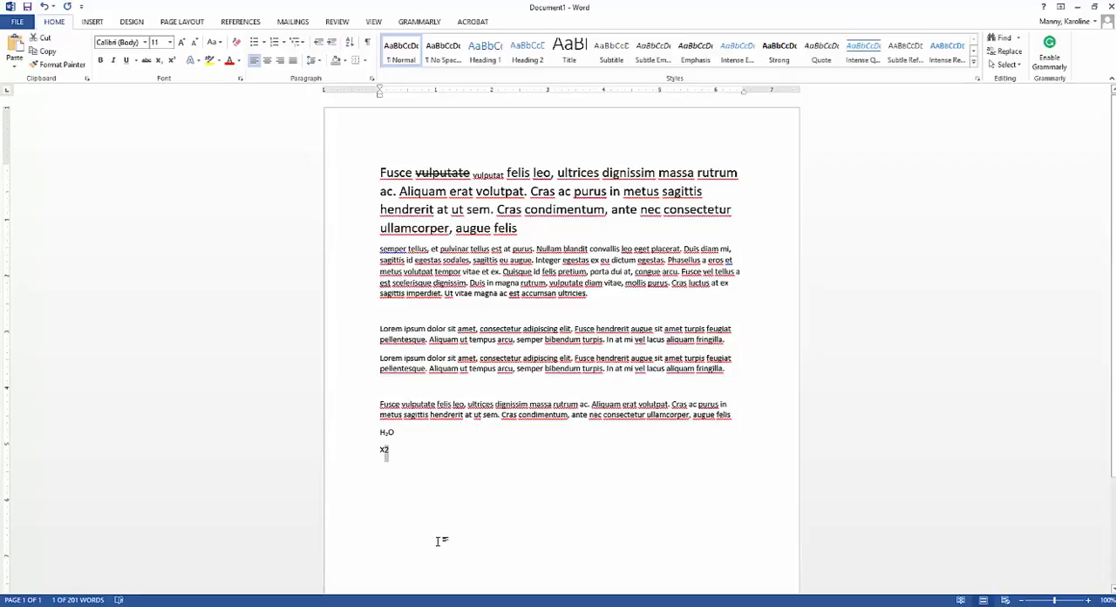
pyautogui.click(172, 63)
pyautogui.click(486, 490)
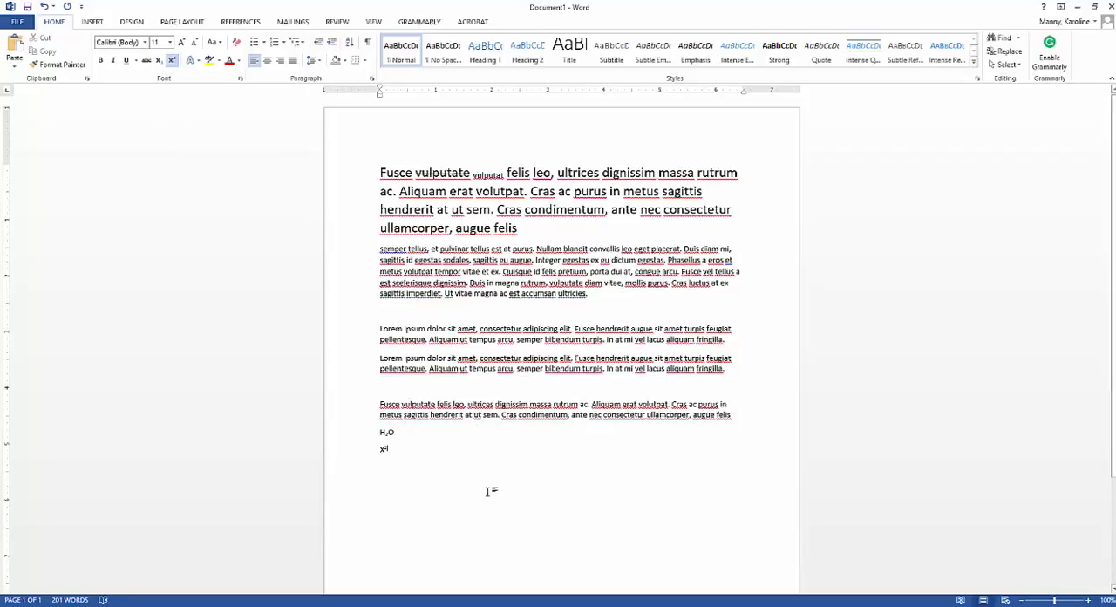
# Step: Set the font size of the X² line to 18
pyautogui.moveTo(411, 447); pyautogui.dragTo(384, 450)
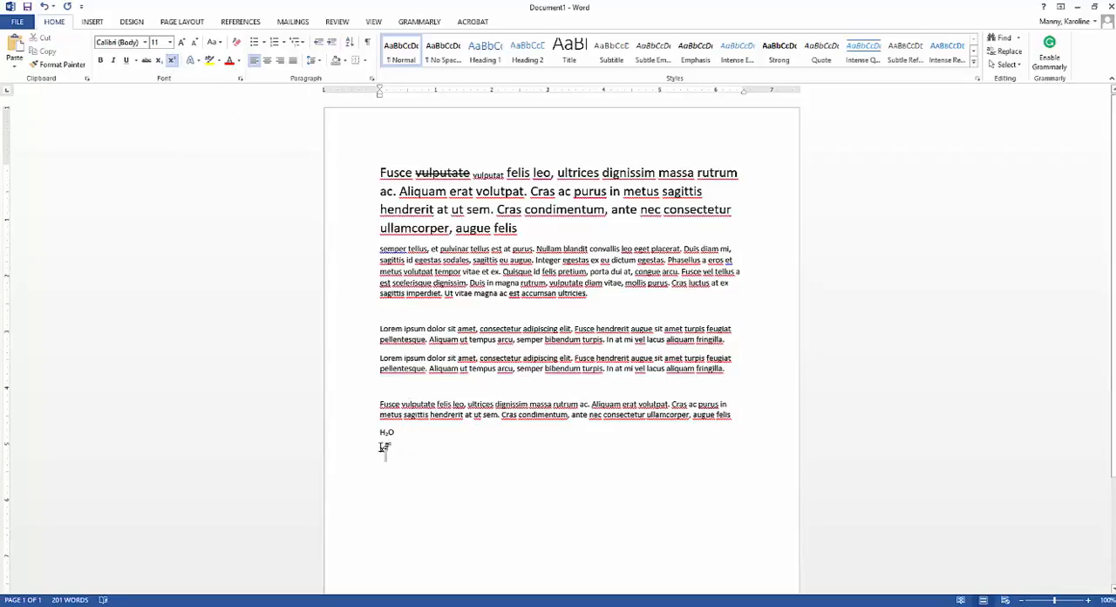
pyautogui.click(172, 45)
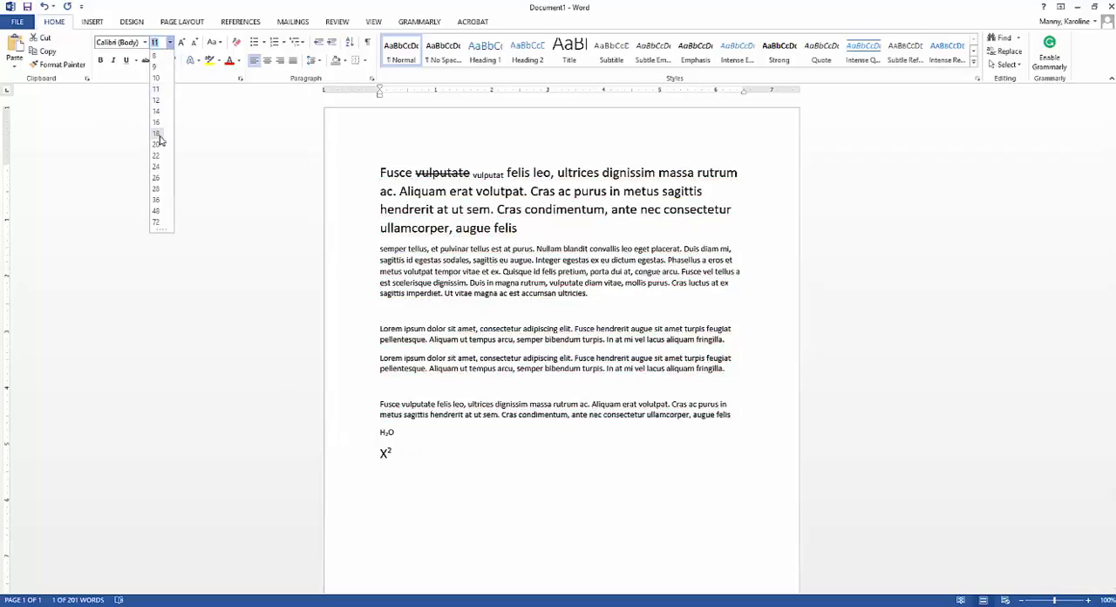
pyautogui.click(159, 138)
pyautogui.click(459, 478)
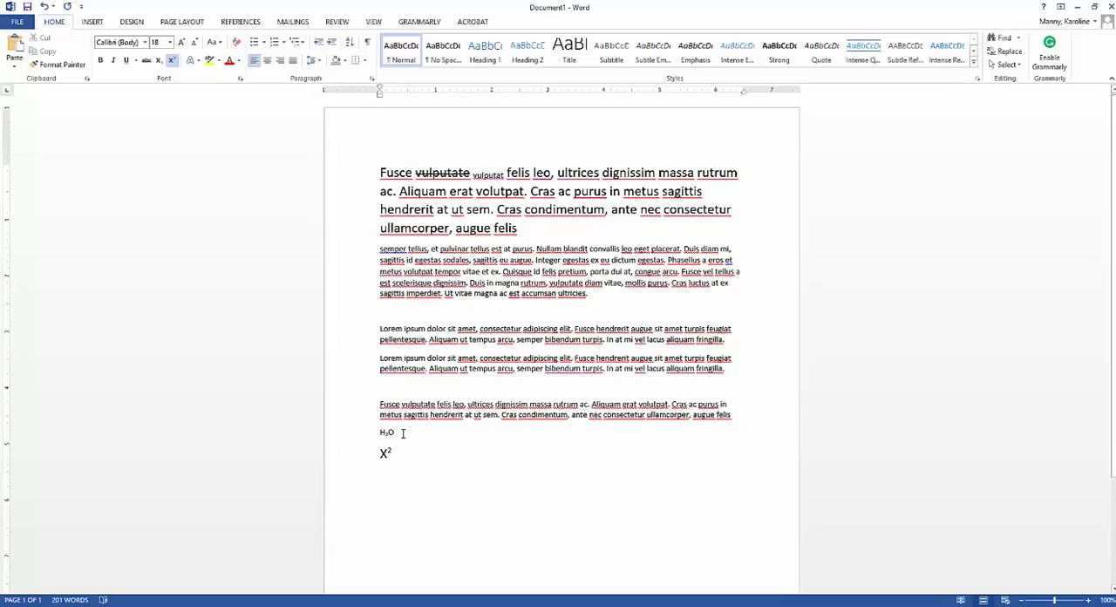
# Step: Preview the text effect styles and shadow options on the large first paragraph without applying any
pyautogui.moveTo(379, 249); pyautogui.dragTo(734, 251)
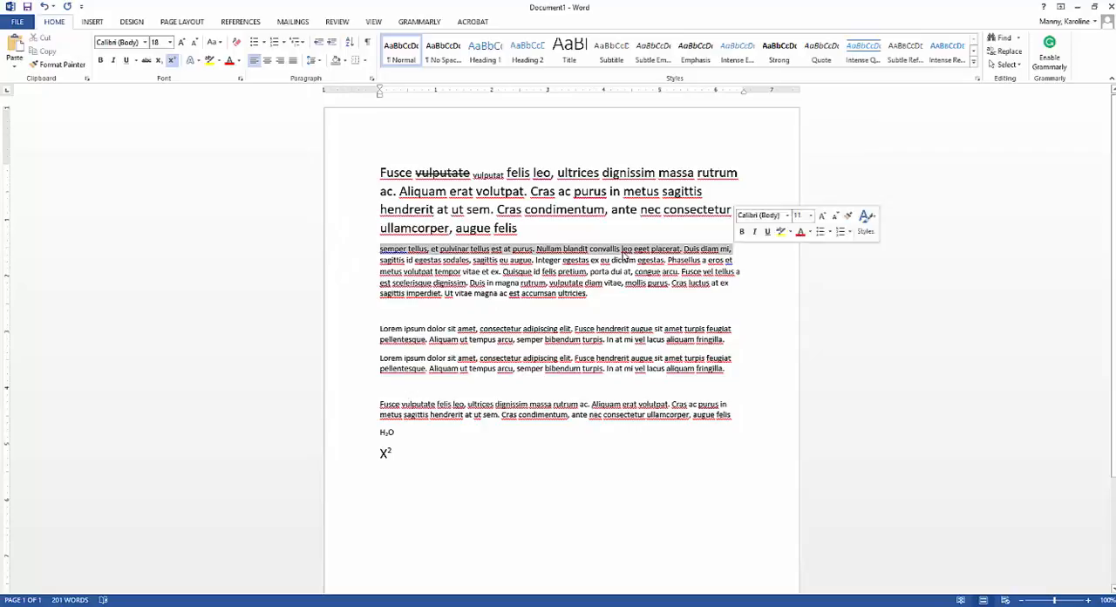
pyautogui.click(198, 61)
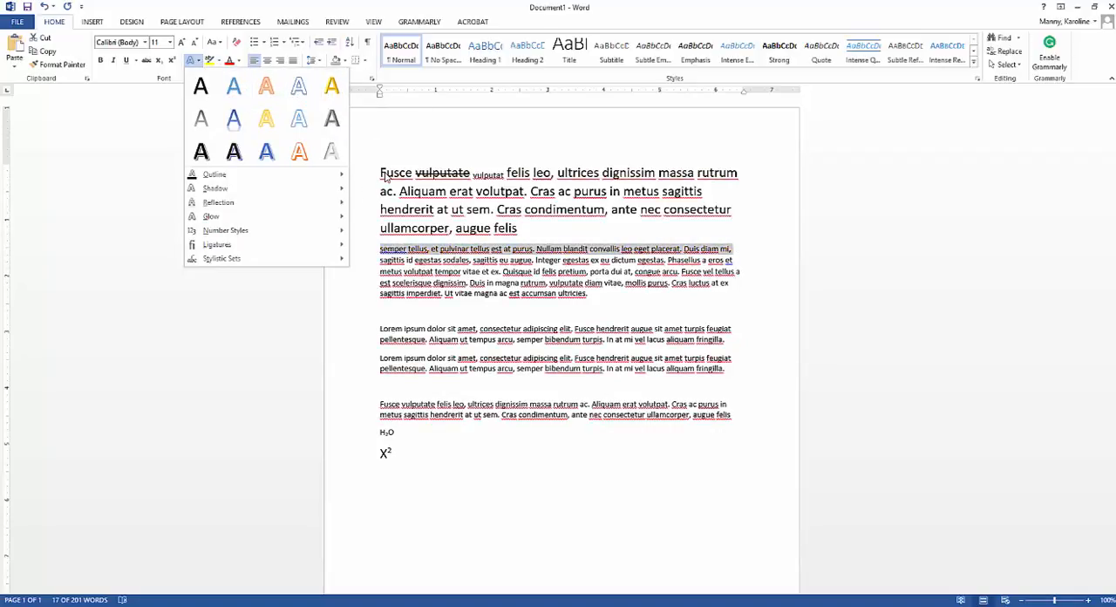
pyautogui.press('Escape')
pyautogui.moveTo(377, 171); pyautogui.dragTo(523, 229)
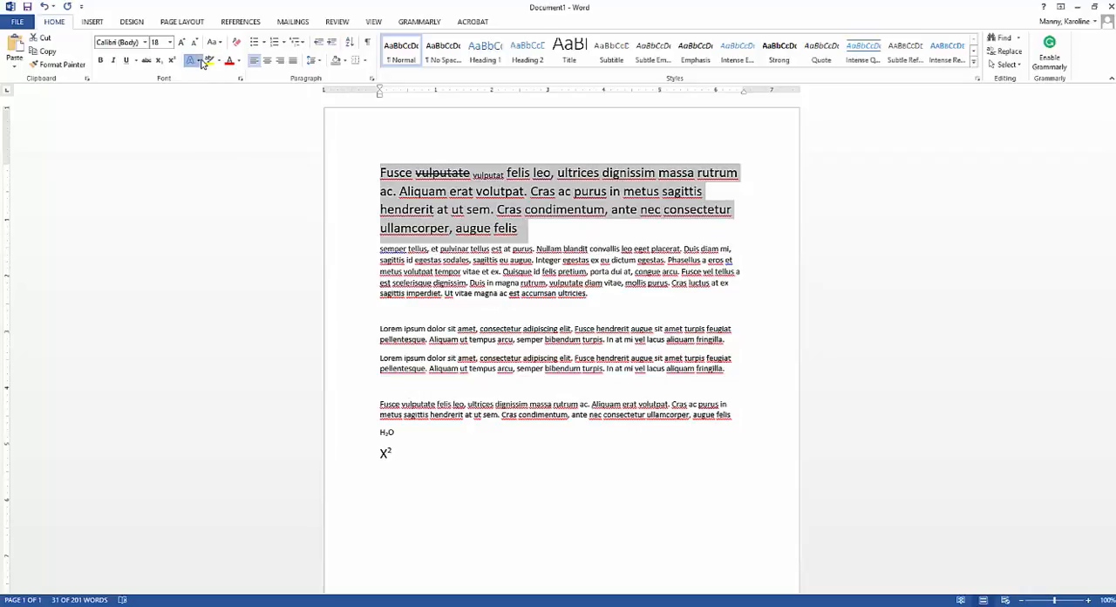
pyautogui.click(195, 60)
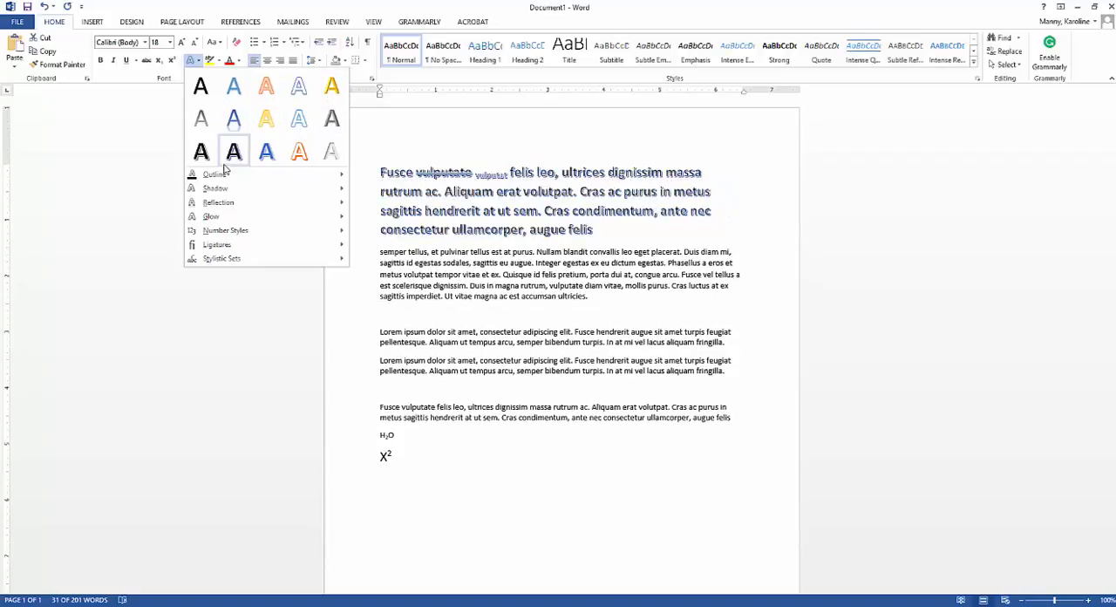
pyautogui.moveTo(222, 175)
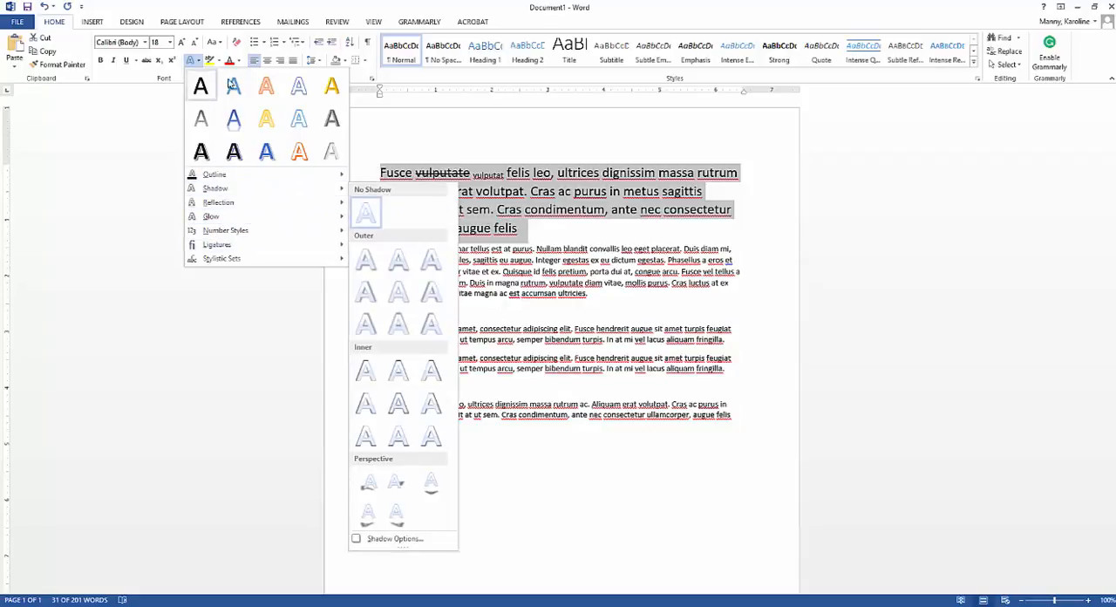
pyautogui.click(191, 60)
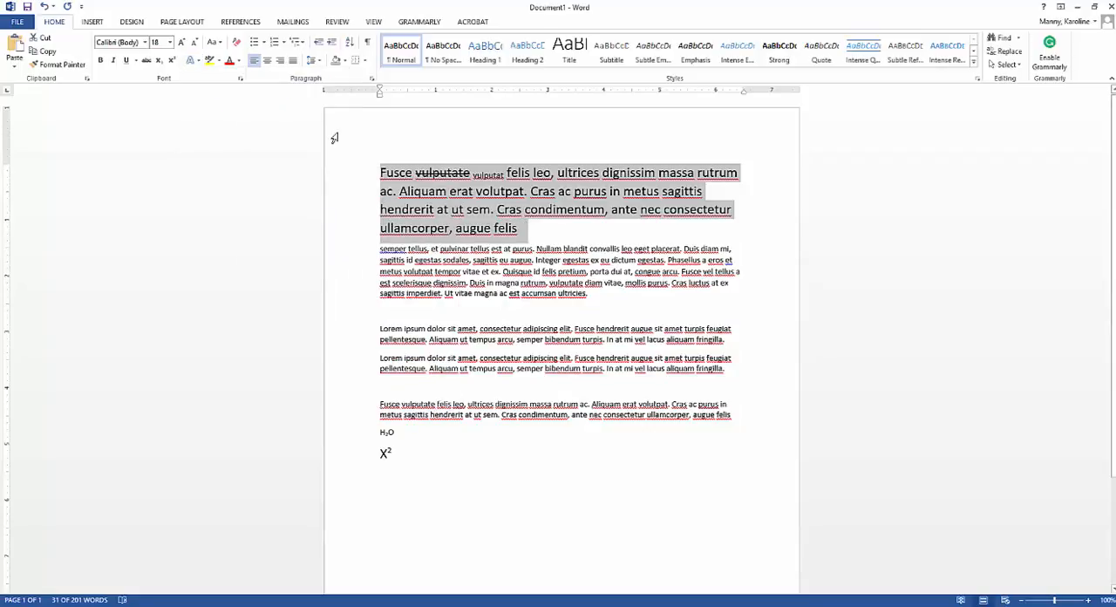
pyautogui.click(447, 178)
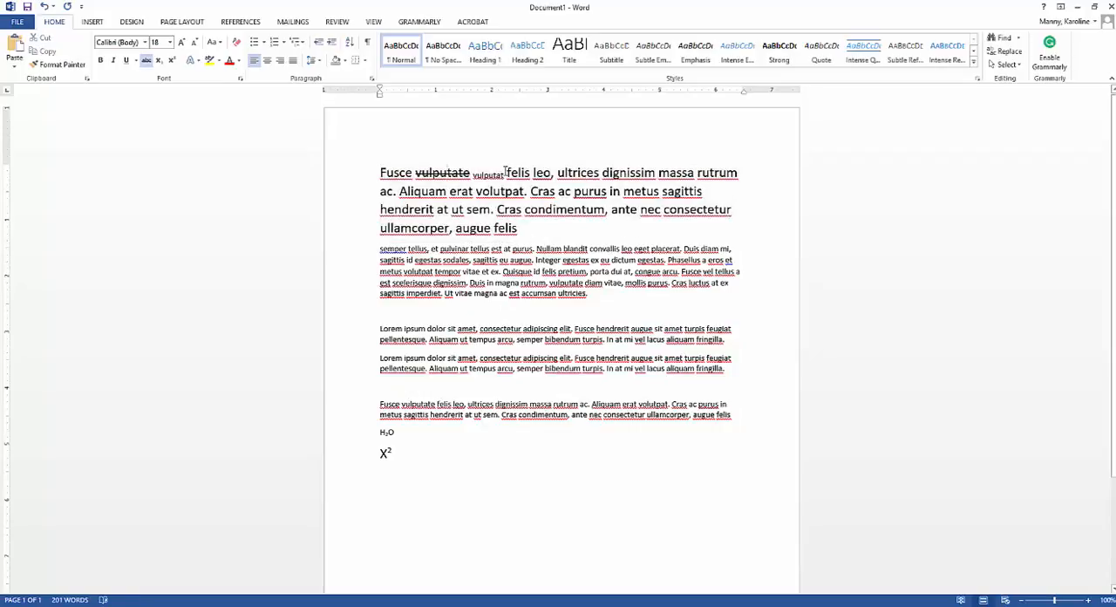
# Step: Highlight "vulputat felis" in the first line and "pulvinar tellus" in the second paragraph in yellow
pyautogui.moveTo(505, 172); pyautogui.dragTo(473, 174)
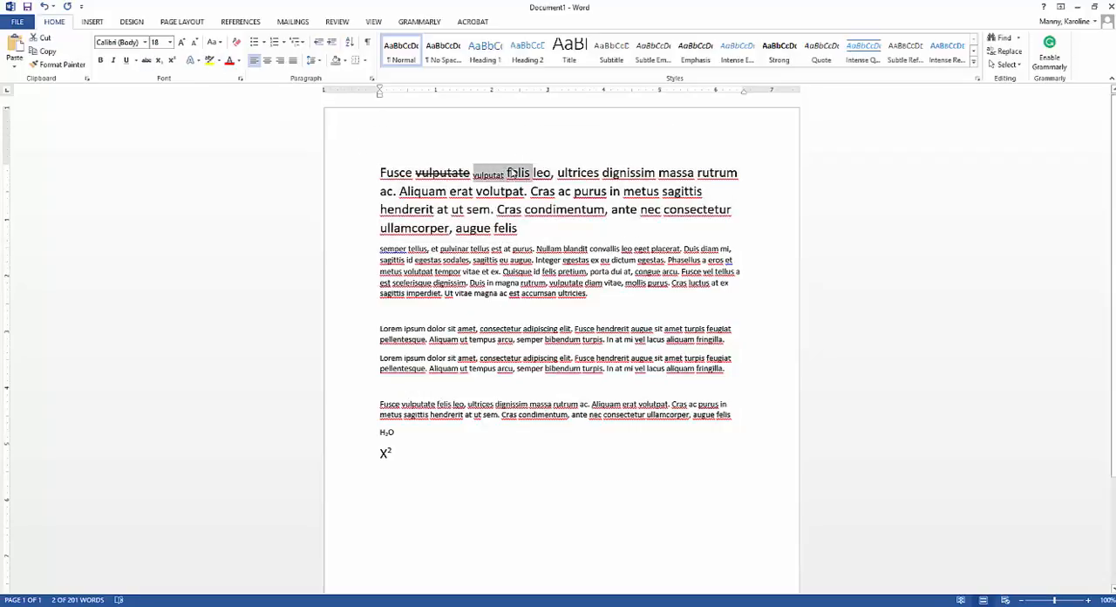
pyautogui.click(208, 61)
pyautogui.click(381, 260)
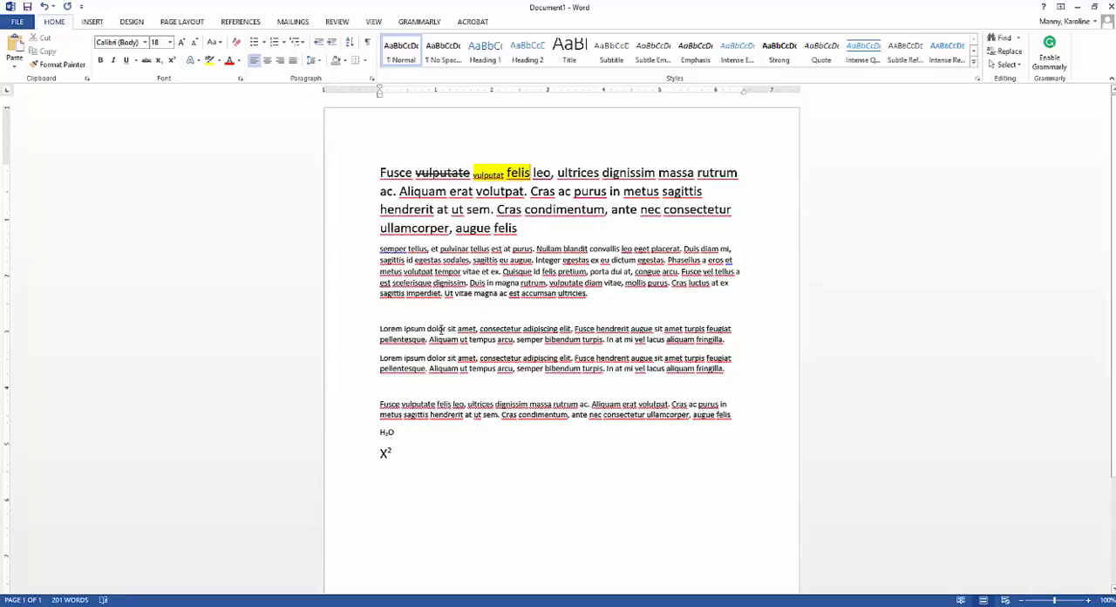
pyautogui.moveTo(471, 248); pyautogui.dragTo(493, 248)
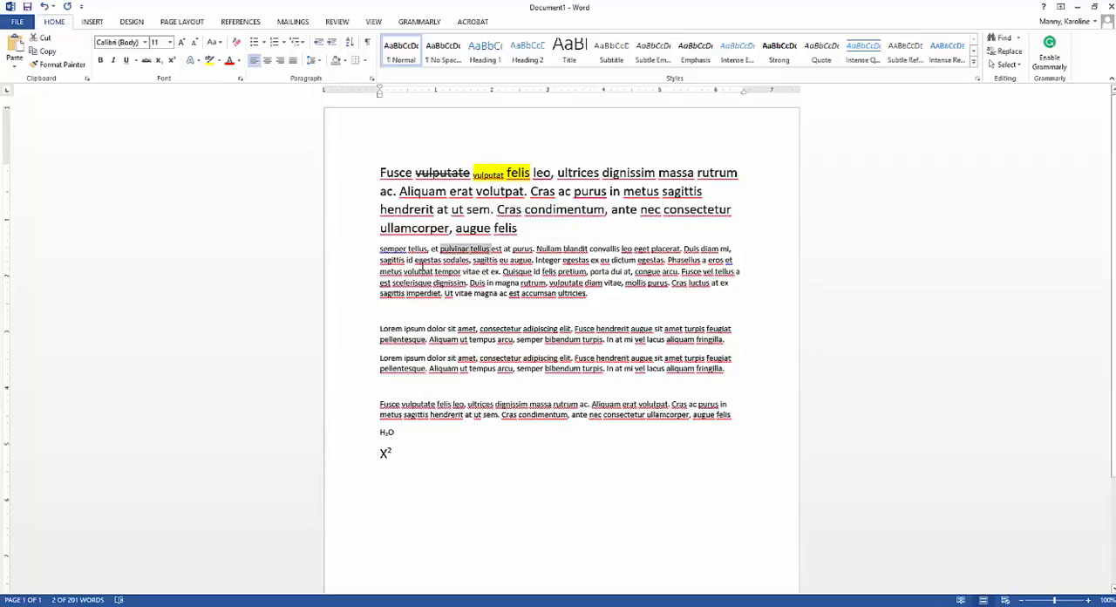
pyautogui.click(210, 60)
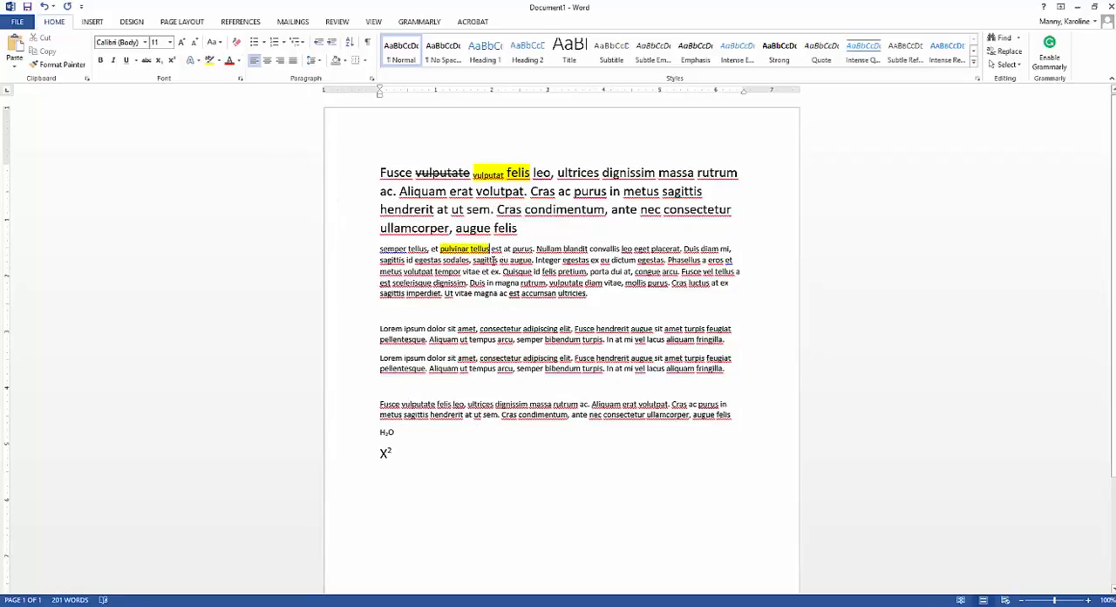
# Step: Highlight "Cras condimentum" in the first paragraph in bright green
pyautogui.click(219, 60)
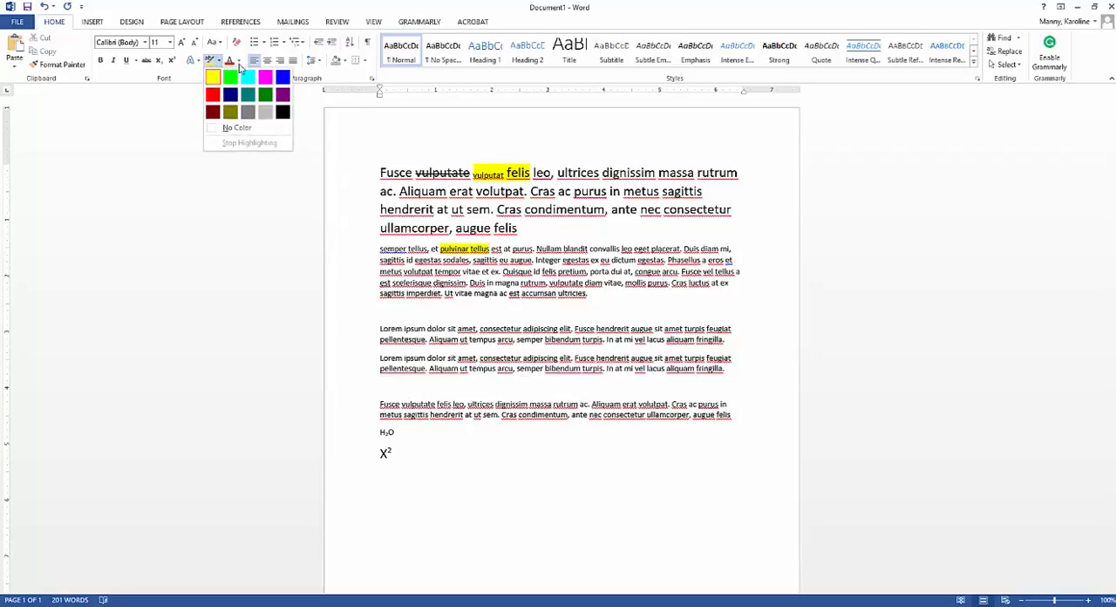
pyautogui.click(501, 209)
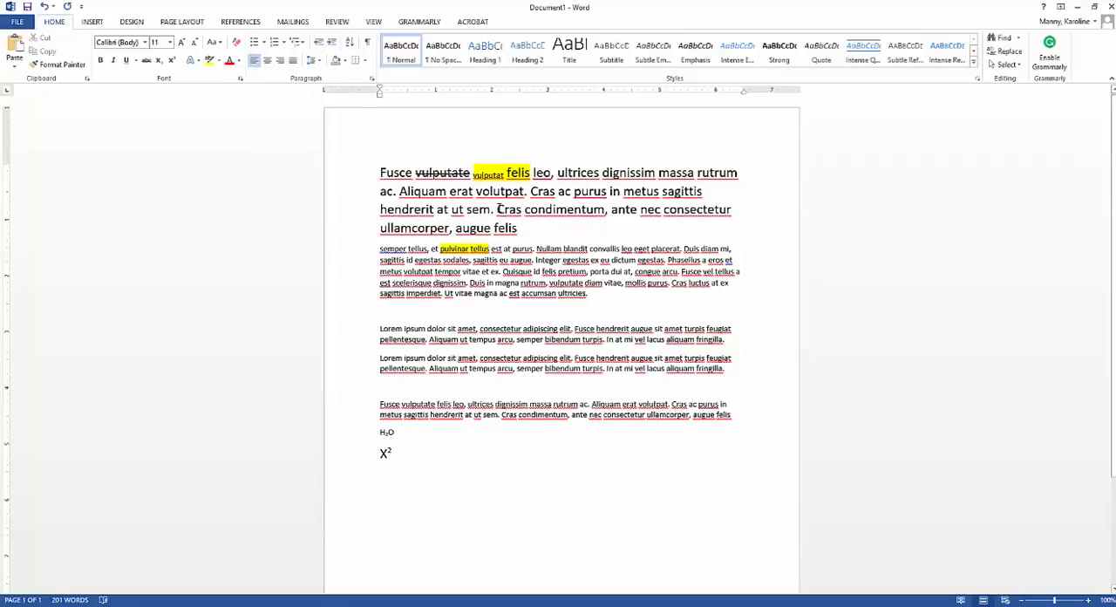
pyautogui.moveTo(497, 209); pyautogui.dragTo(605, 210)
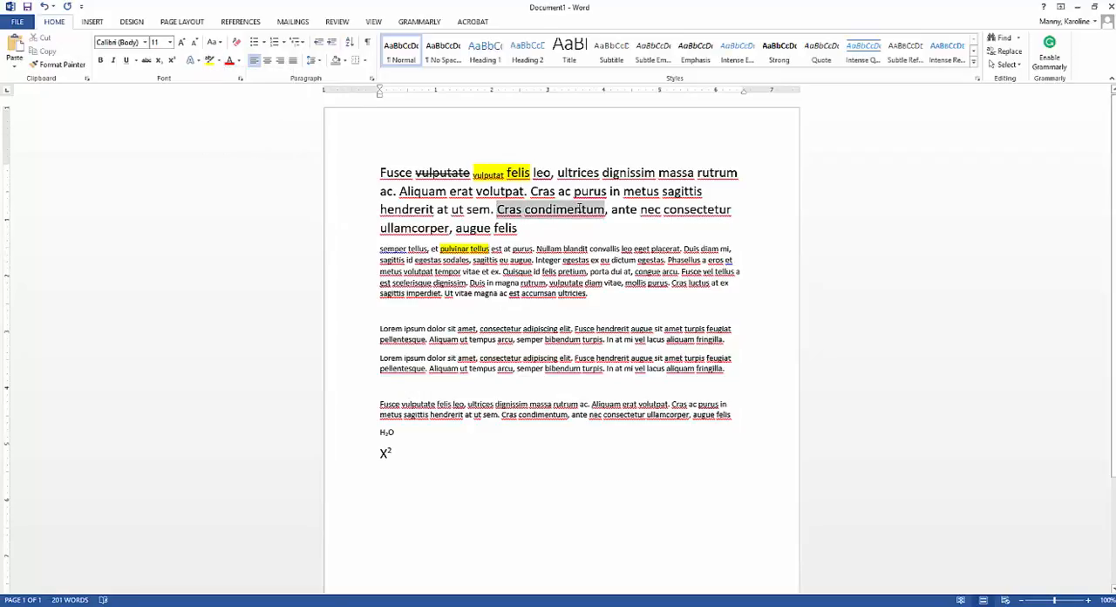
pyautogui.click(219, 60)
pyautogui.click(230, 84)
pyautogui.click(428, 353)
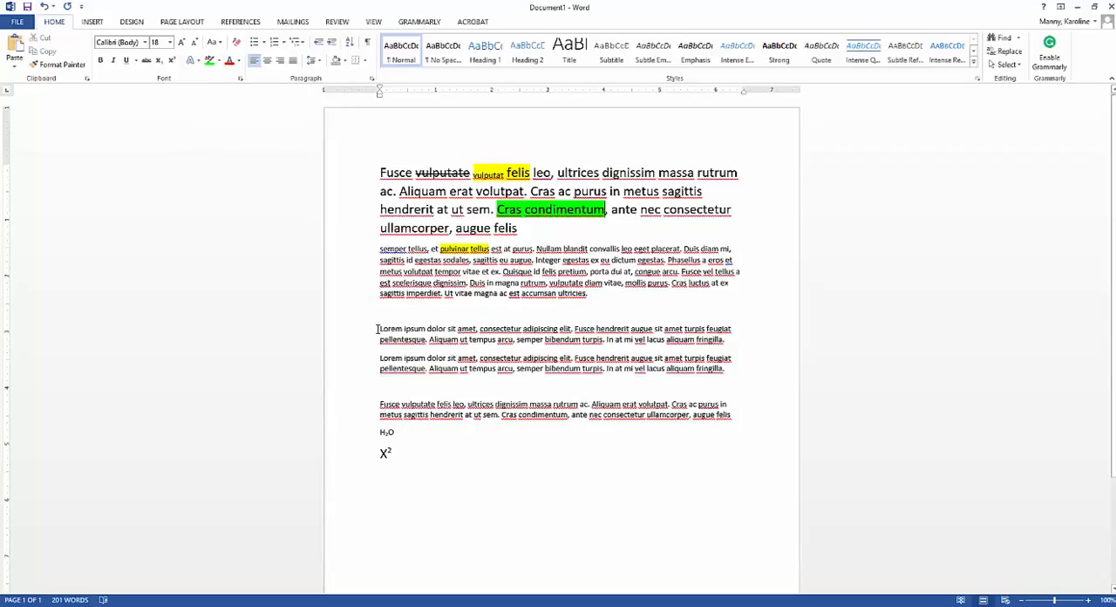
# Step: Change the font color of the first "Lorem ipsum" paragraph to red
pyautogui.moveTo(378, 329); pyautogui.dragTo(740, 345)
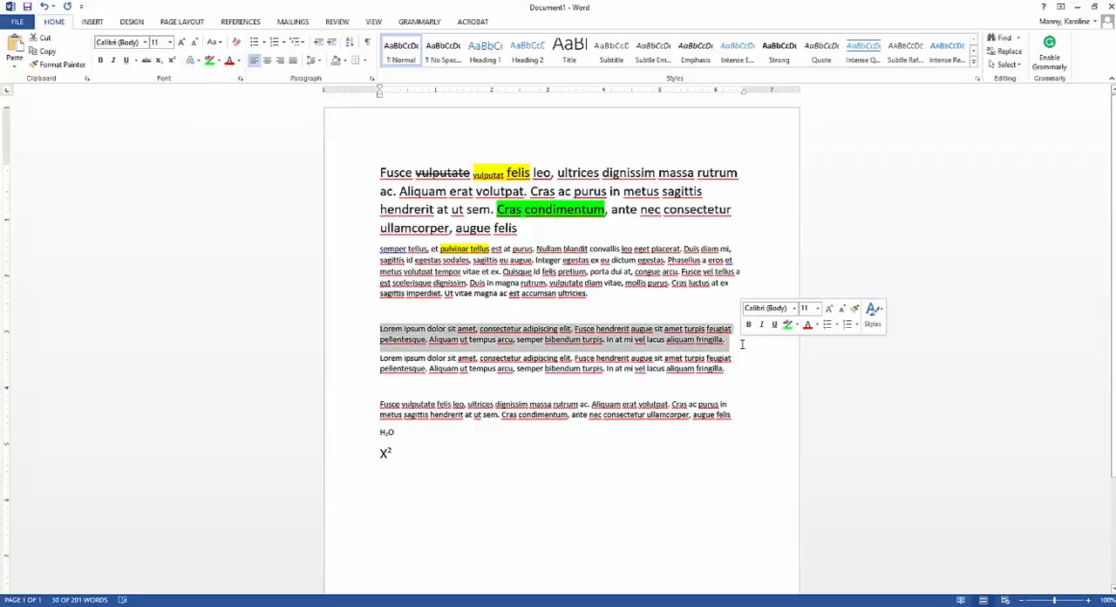
pyautogui.click(240, 63)
pyautogui.click(241, 165)
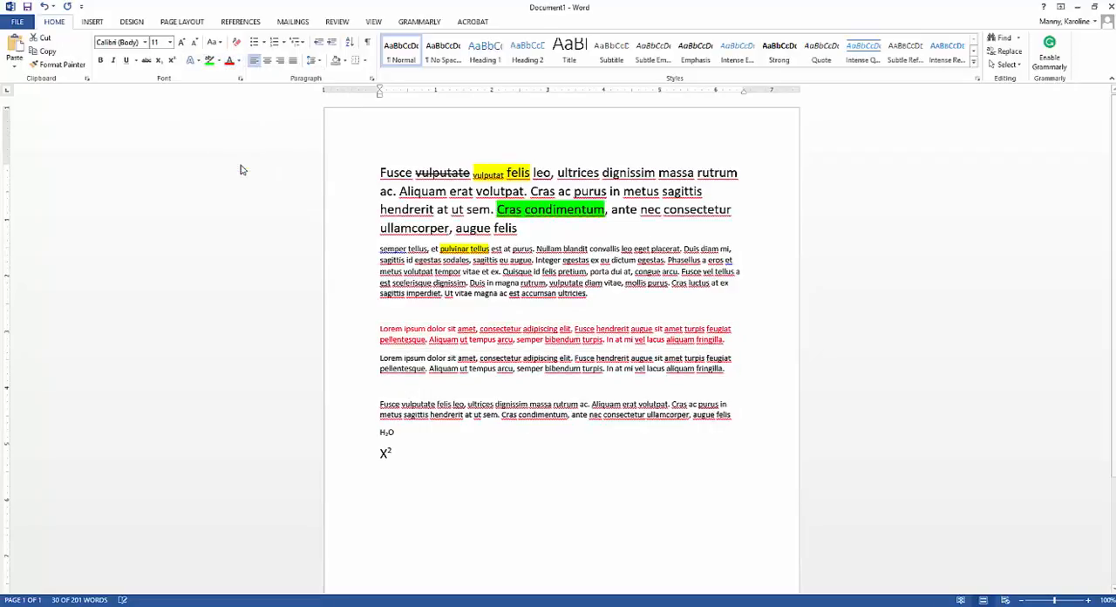
pyautogui.click(448, 371)
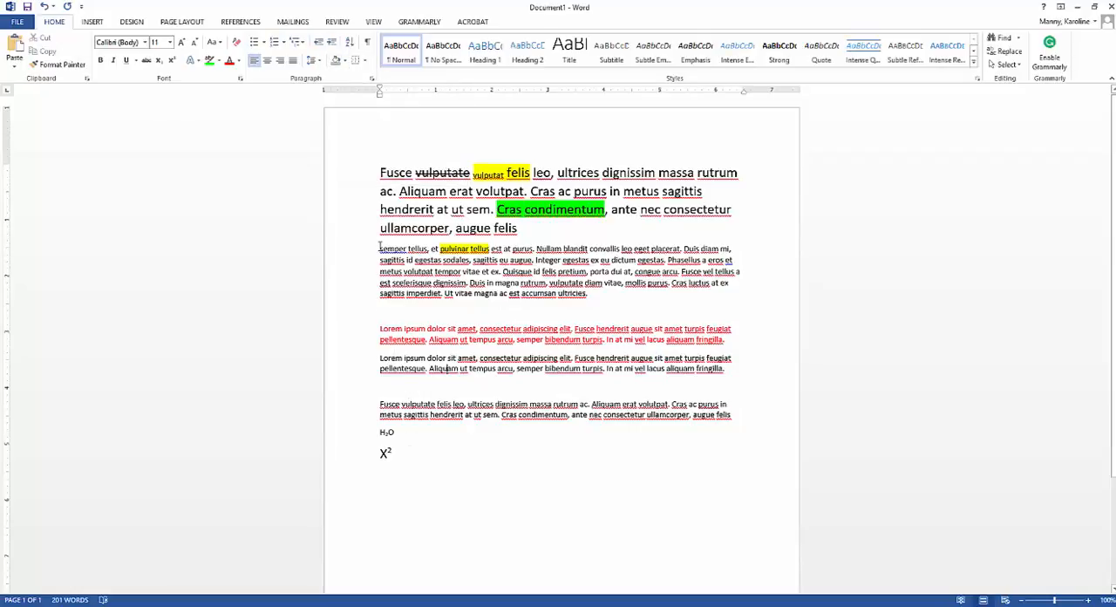
# Step: Split the paragraph starting with "semper tellus" into separate lines after "at purus.", "Duis diam mi," and "Integer egestas ex eu"
pyautogui.moveTo(380, 250); pyautogui.dragTo(562, 278)
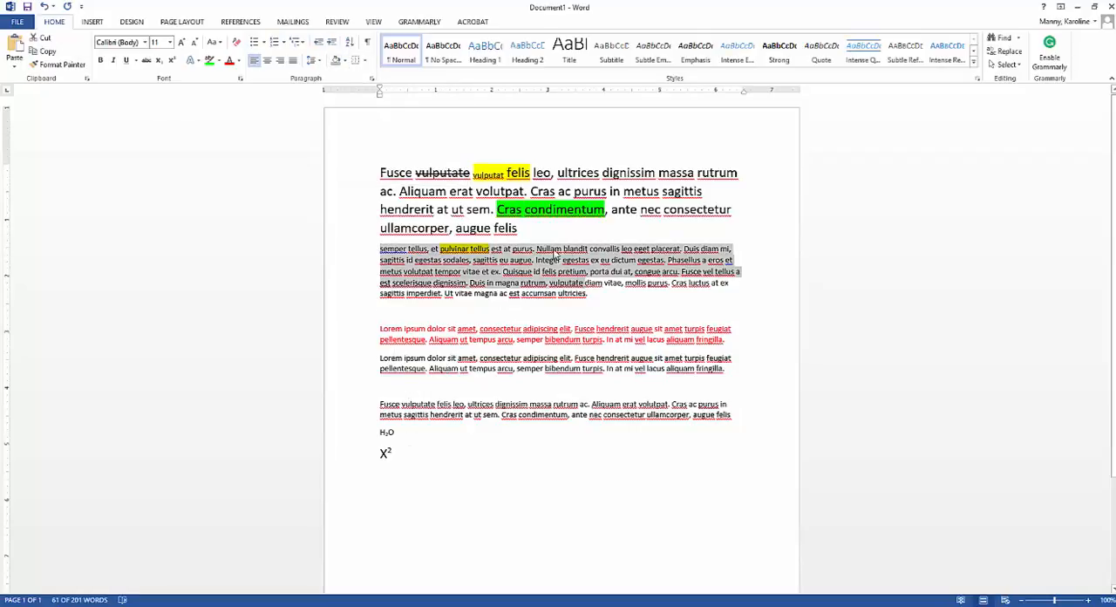
pyautogui.click(433, 271)
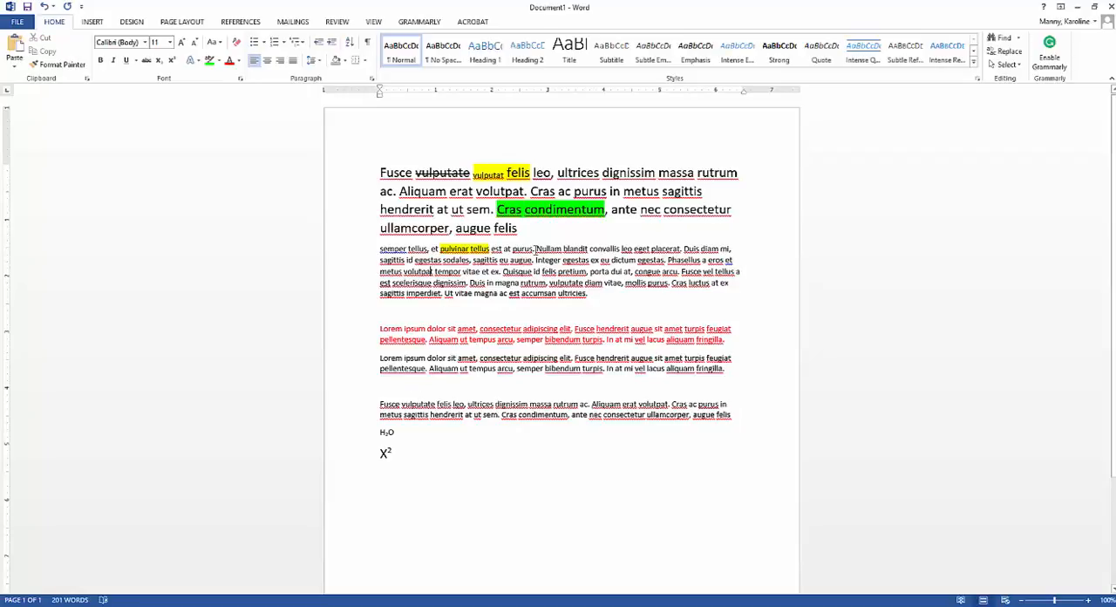
pyautogui.press('Return')
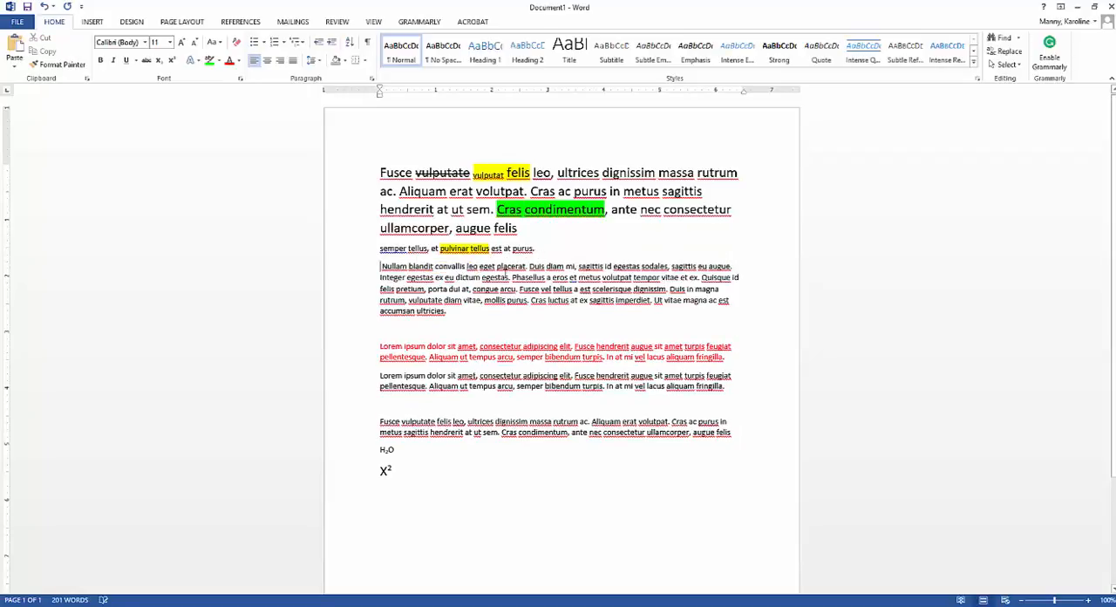
pyautogui.press('Return')
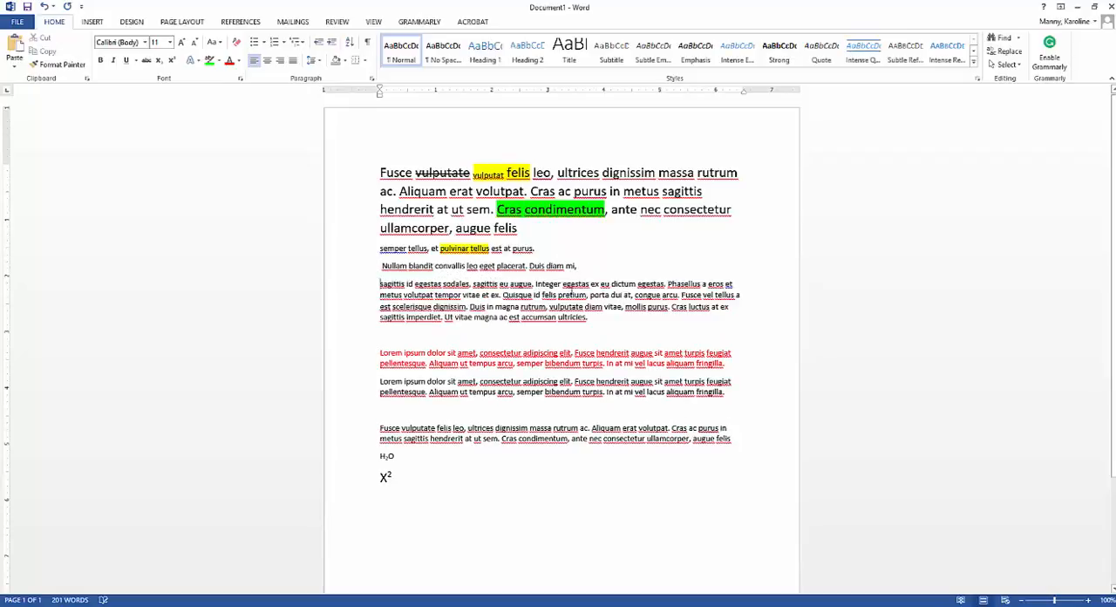
pyautogui.click(611, 285)
pyautogui.press('Return')
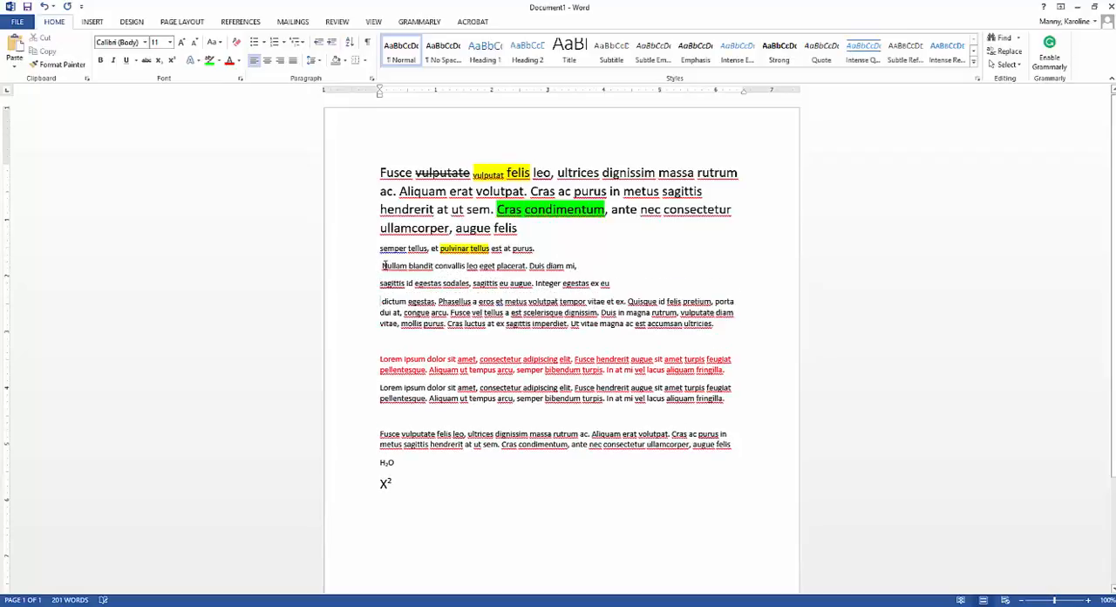
# Step: Turn the three short lines from "semper tellus" to "egestas ex eu" into a bulleted list with four-diamond bullets
pyautogui.moveTo(381, 249); pyautogui.dragTo(614, 285)
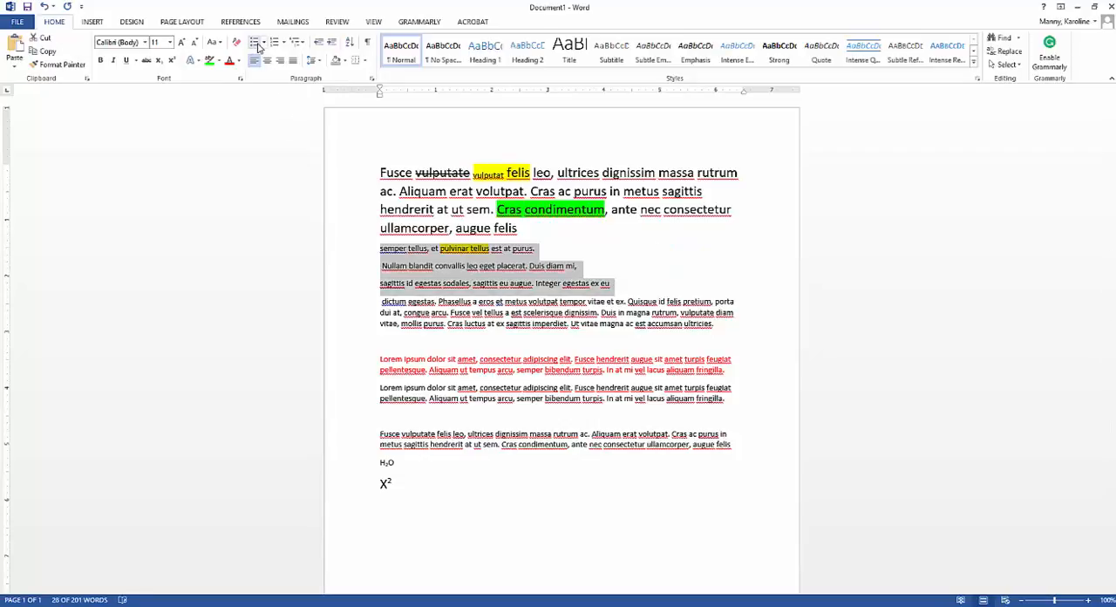
pyautogui.click(259, 45)
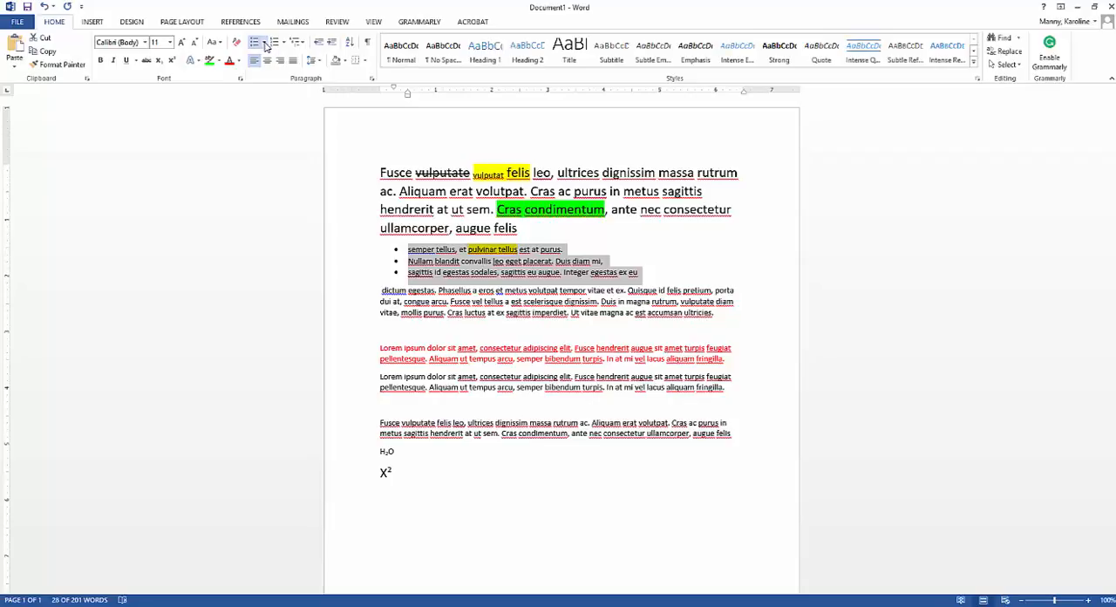
pyautogui.click(265, 44)
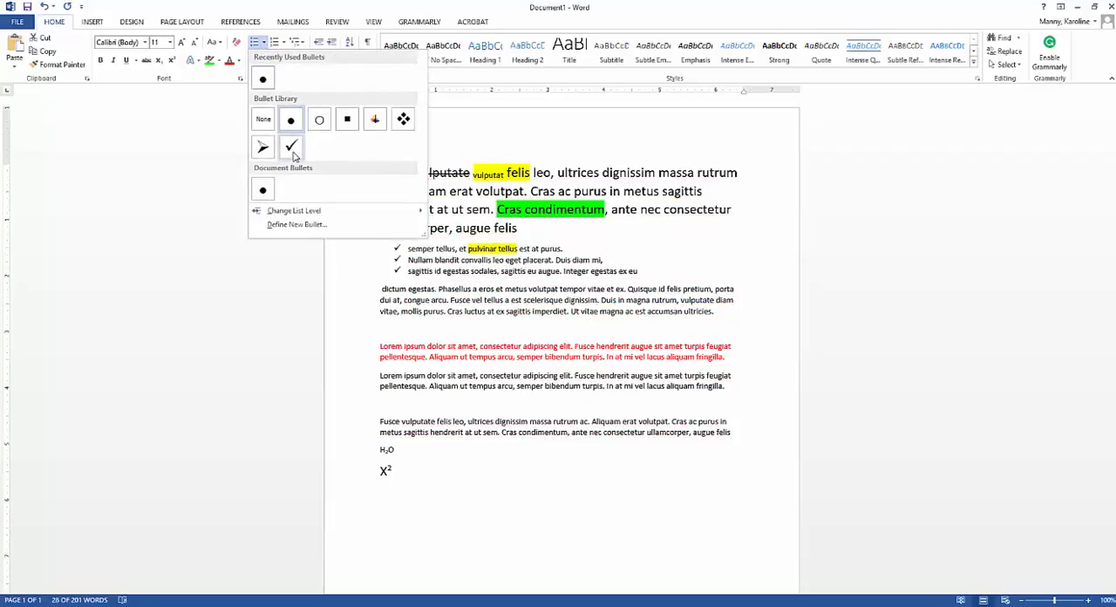
pyautogui.click(403, 119)
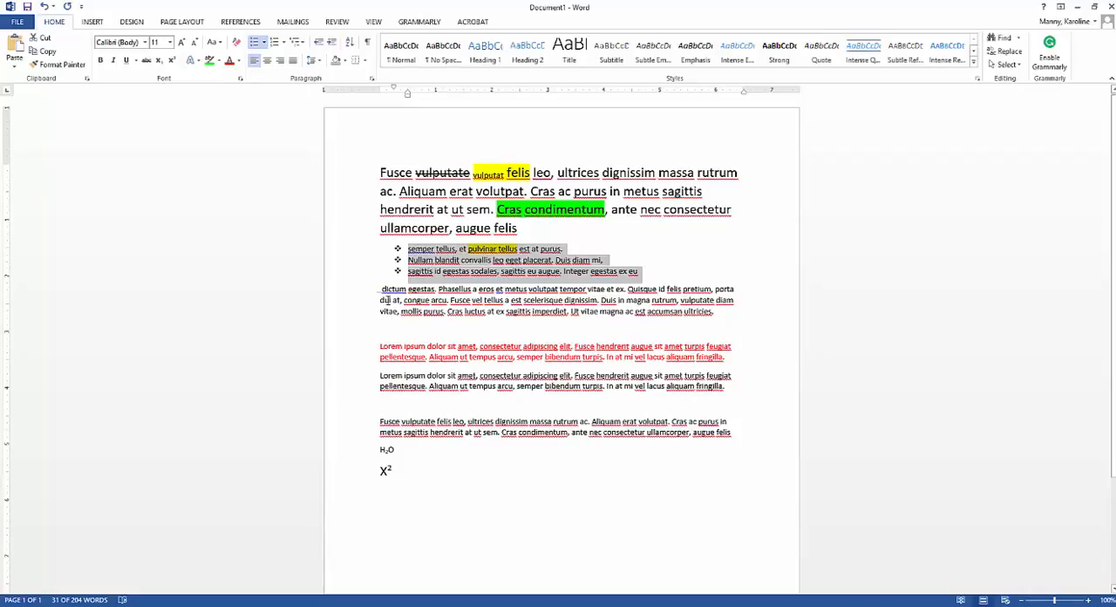
pyautogui.click(381, 289)
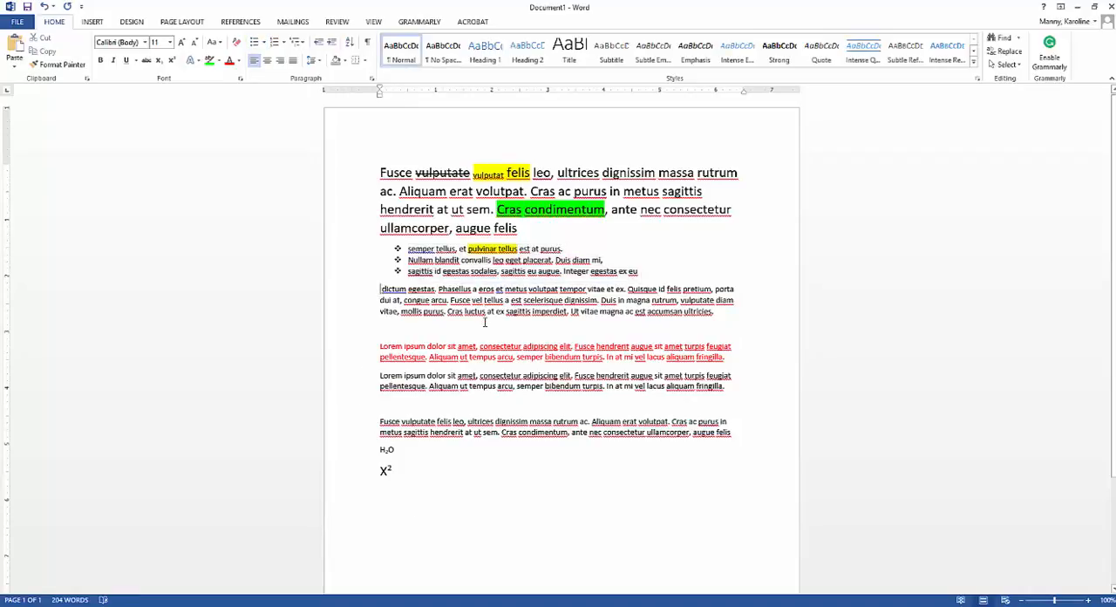
# Step: Split the paragraph starting with "dictum egestas" into separate lines after "volutpat tempor", "congue arcu." and "Duis in magna rutrum,"
pyautogui.click(587, 288)
pyautogui.press('Return')
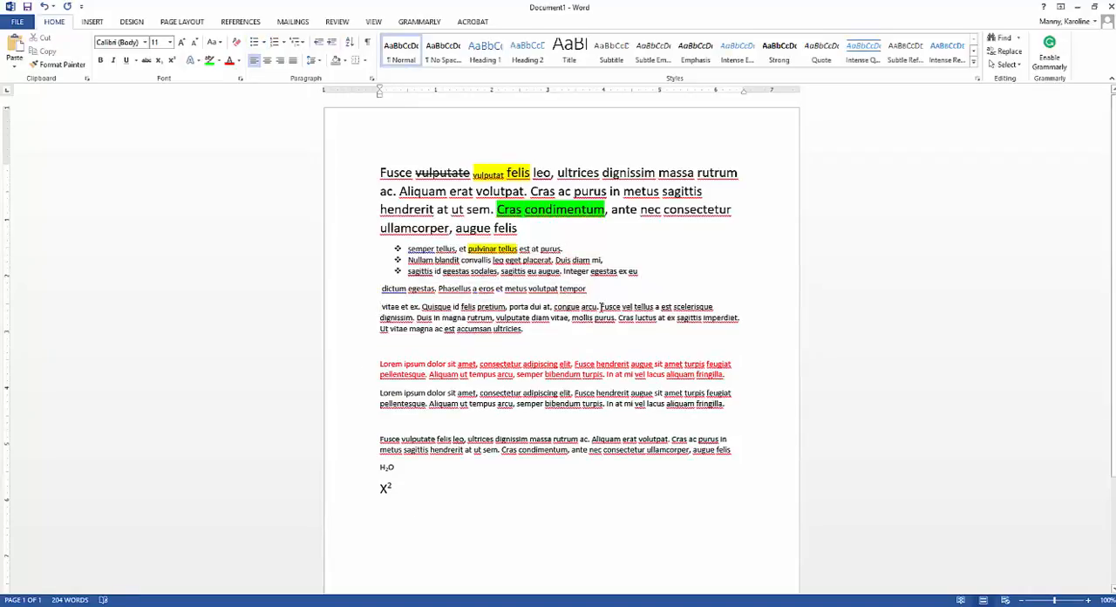
pyautogui.click(600, 307)
pyautogui.press('Return')
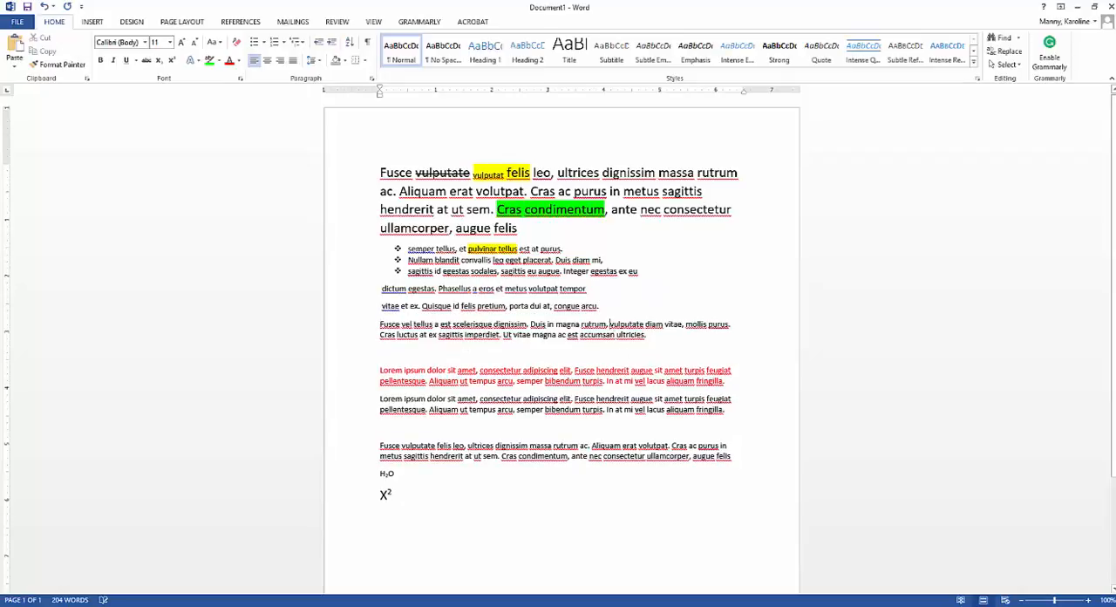
pyautogui.click(608, 325)
pyautogui.press('Return')
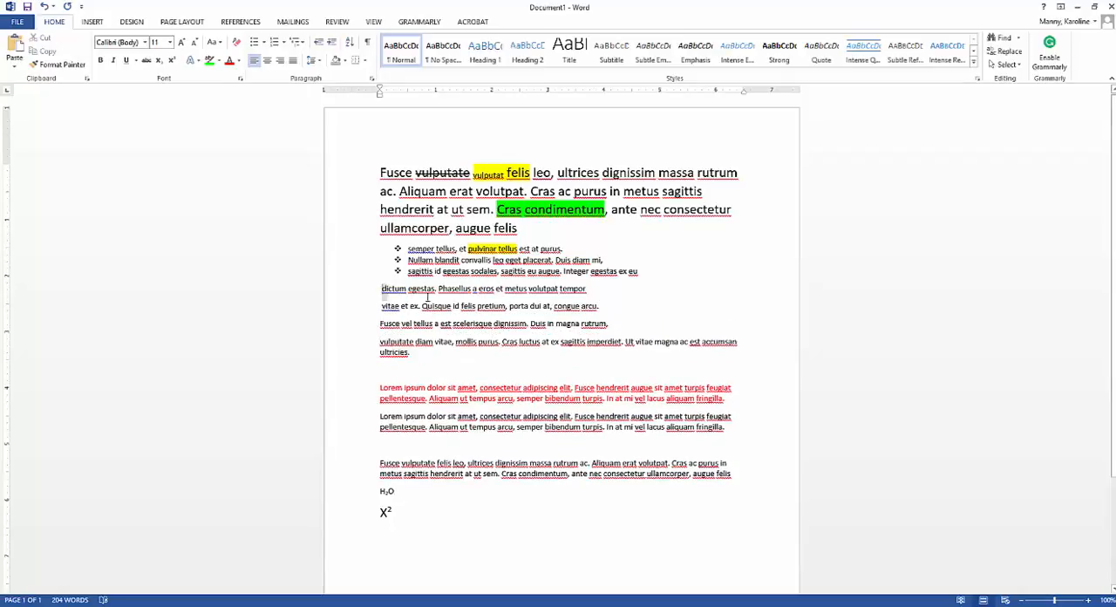
# Step: Turn the three lines from "dictum egestas" to "magna rutrum," into a numbered list using the 1), 2), 3) format
pyautogui.moveTo(381, 288); pyautogui.dragTo(621, 322)
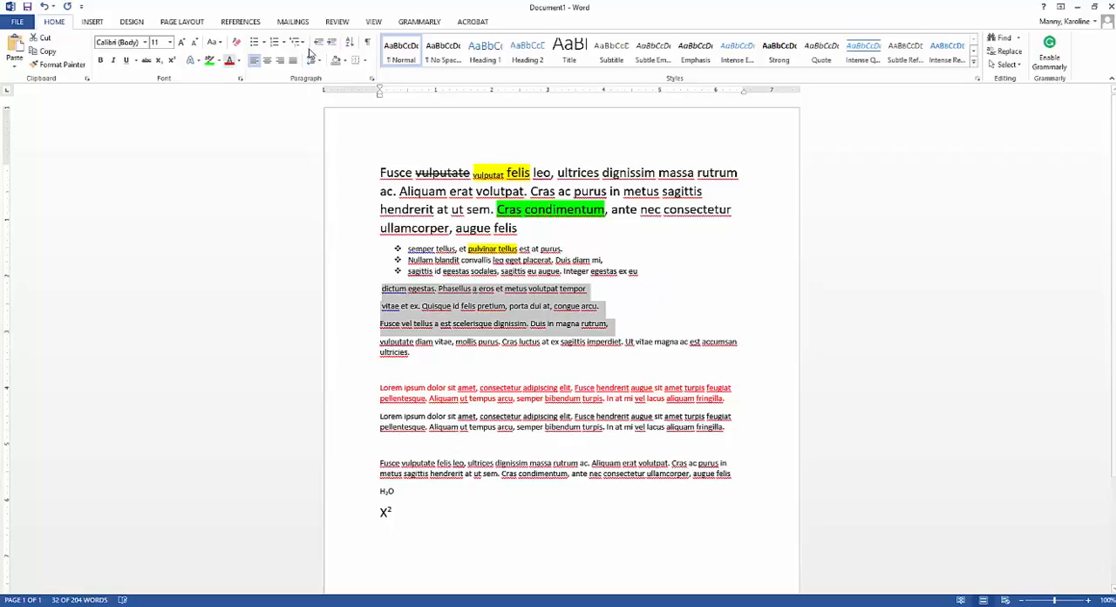
pyautogui.click(277, 42)
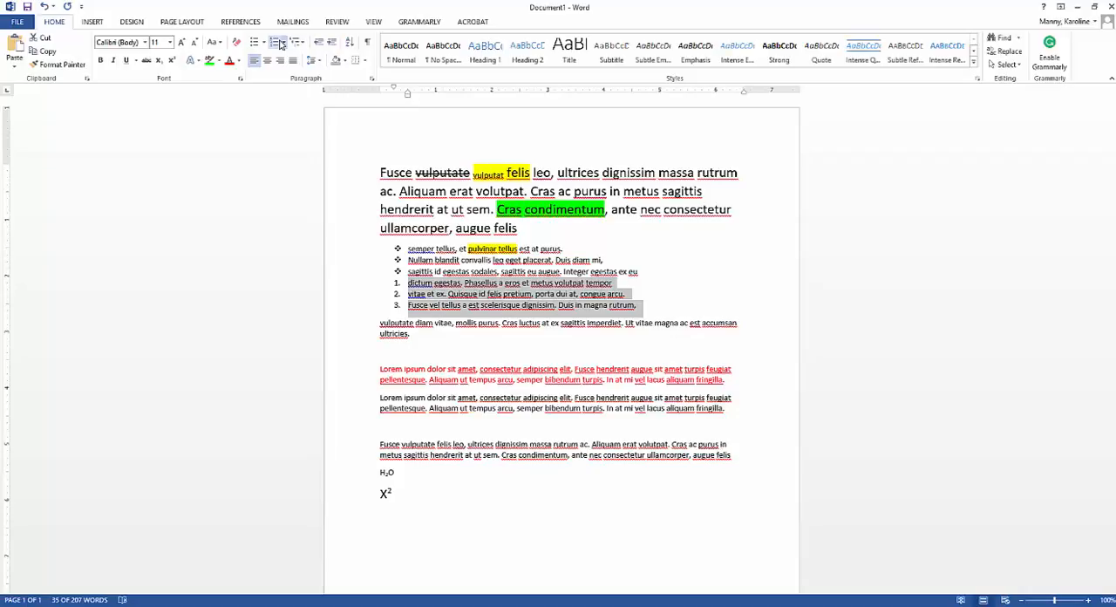
pyautogui.click(283, 42)
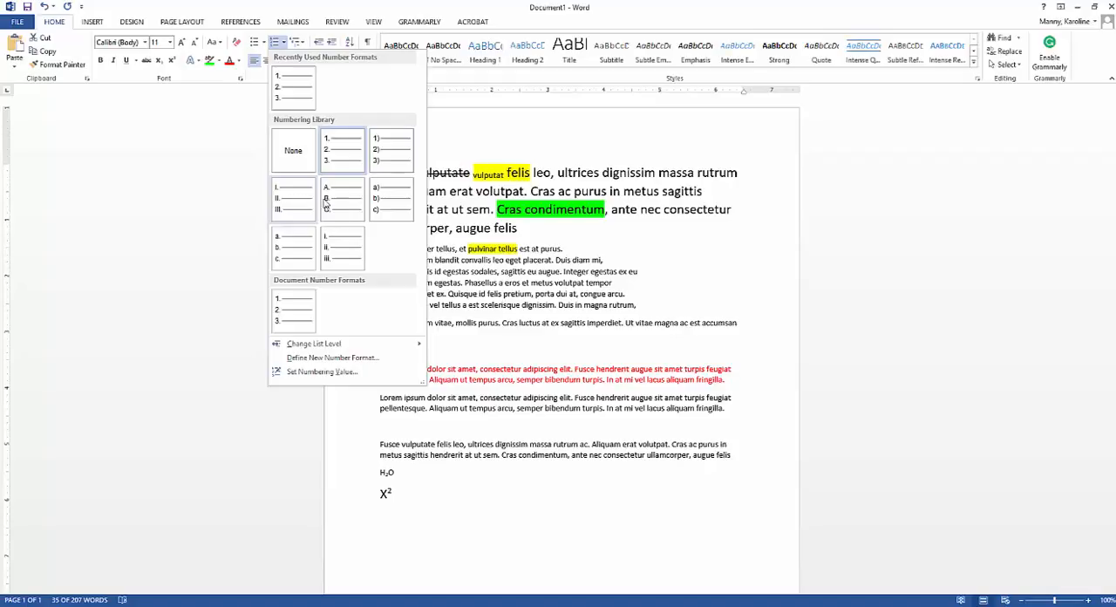
pyautogui.click(391, 150)
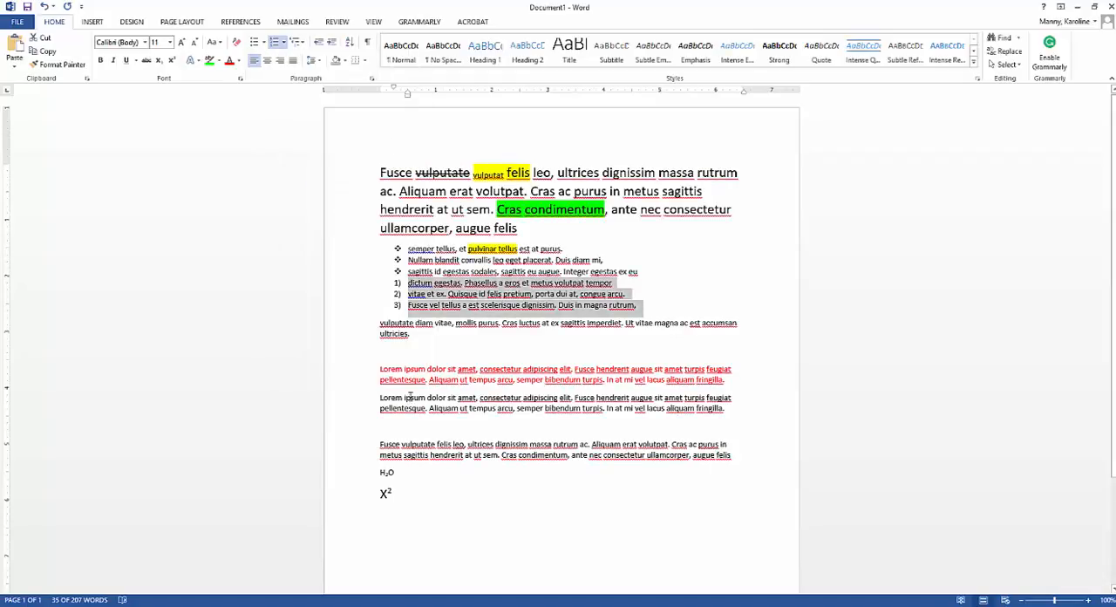
pyautogui.click(302, 43)
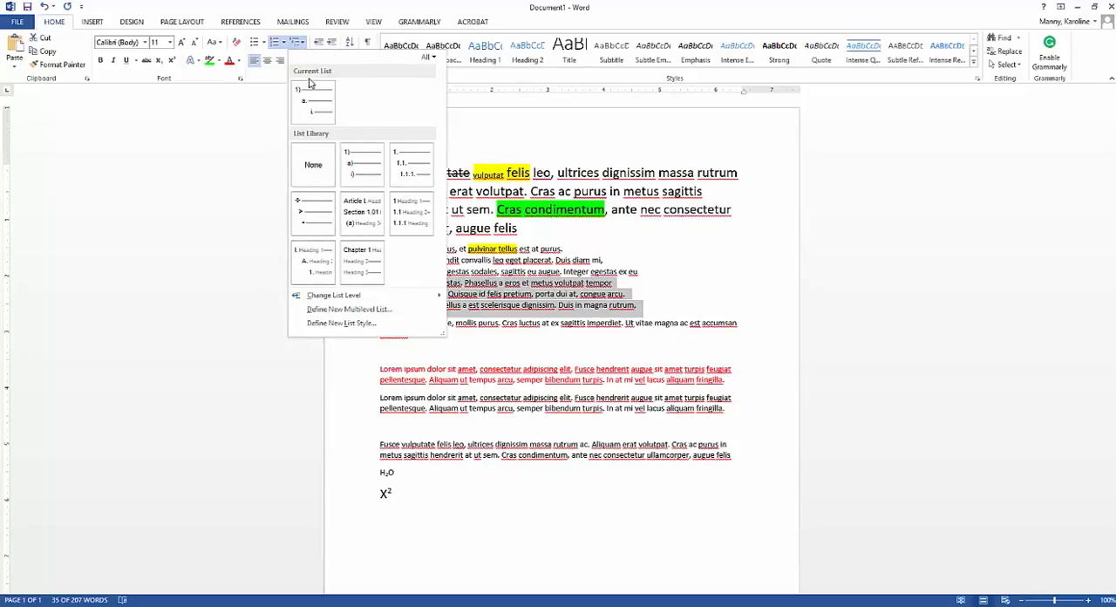
pyautogui.moveTo(314, 101)
pyautogui.press('Escape')
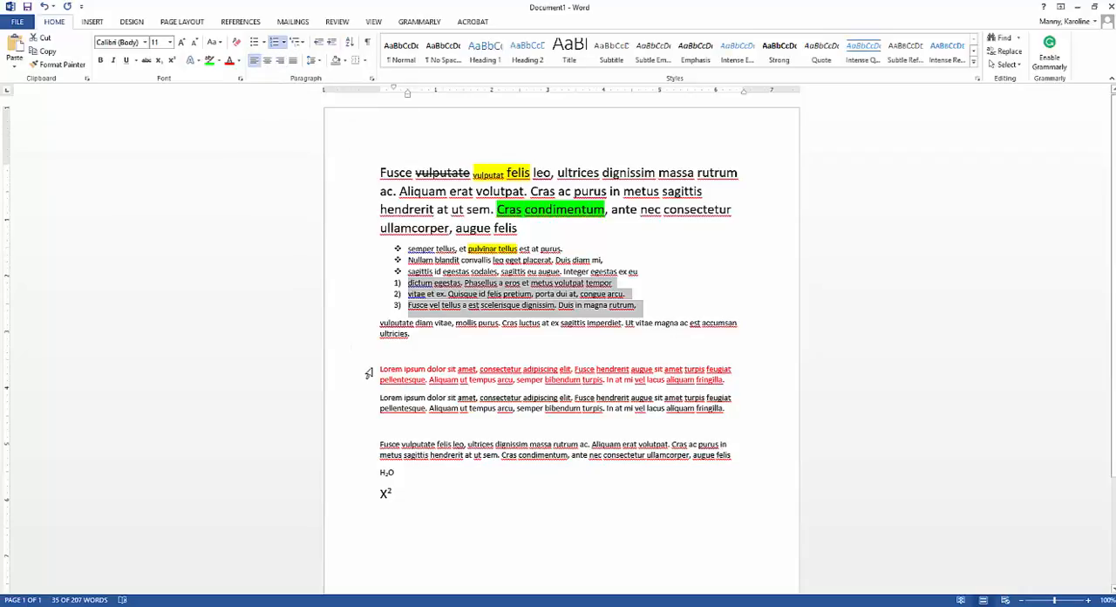
# Step: Try right, centered and justified alignment on the two "Lorem ipsum" paragraphs and restore their left alignment
pyautogui.moveTo(377, 369); pyautogui.dragTo(730, 418)
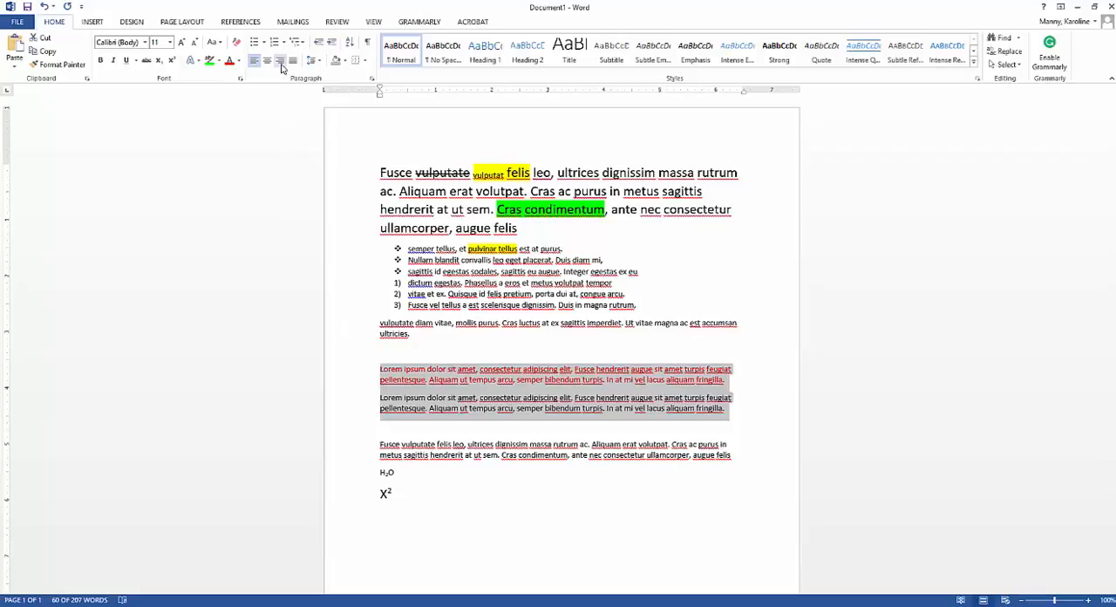
pyautogui.click(280, 61)
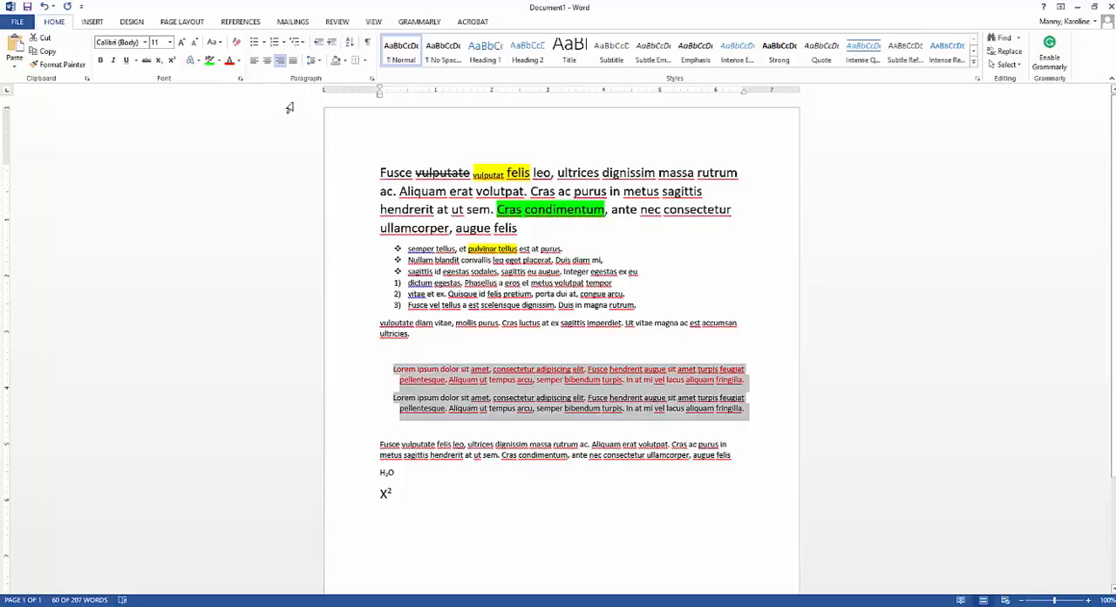
pyautogui.click(266, 60)
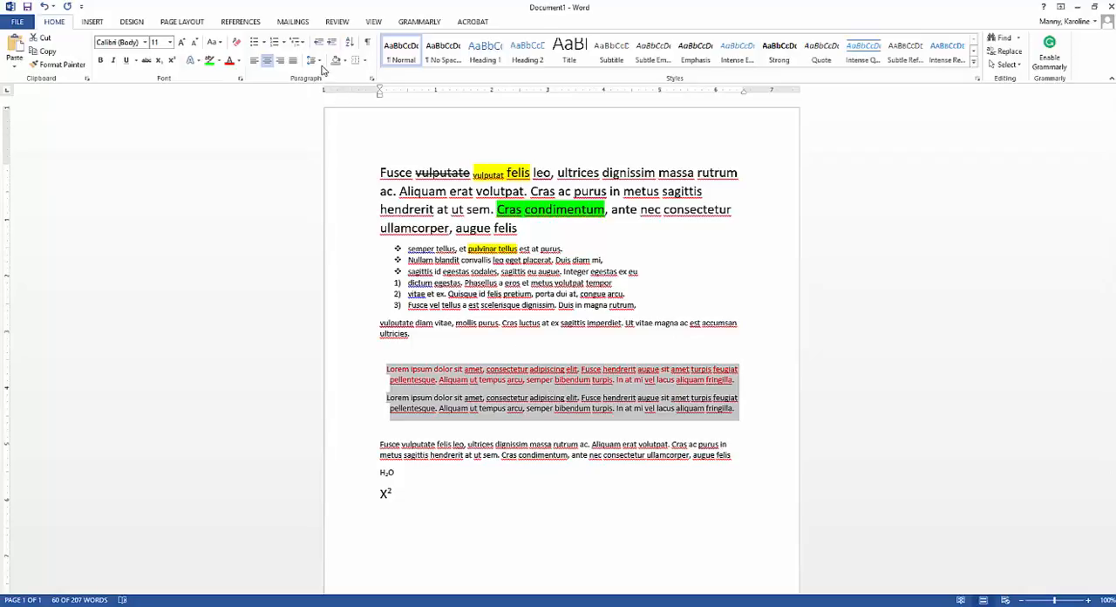
pyautogui.click(319, 63)
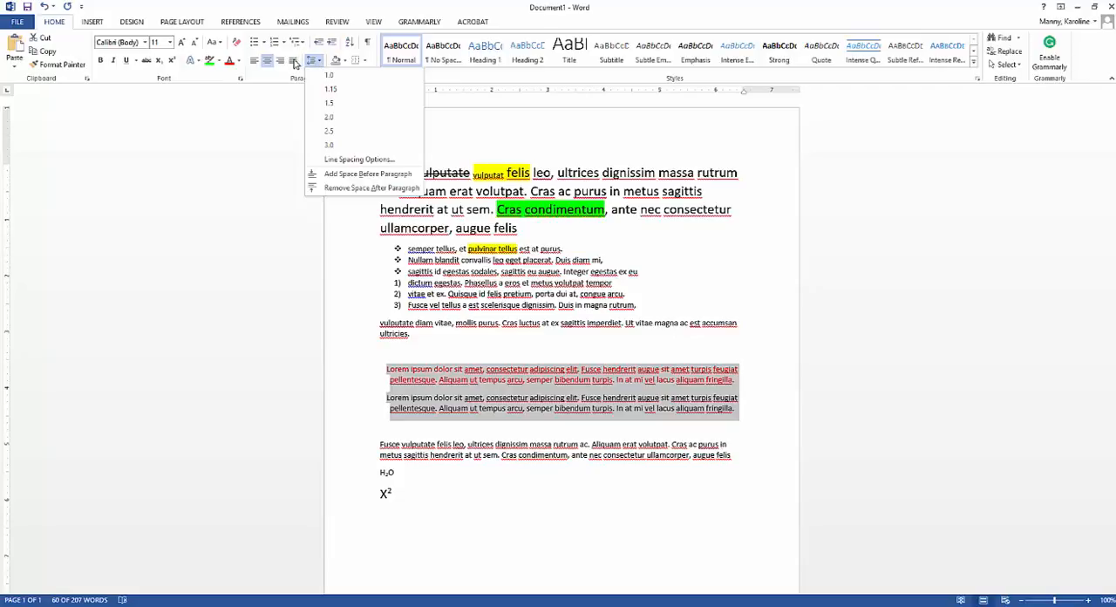
pyautogui.click(294, 61)
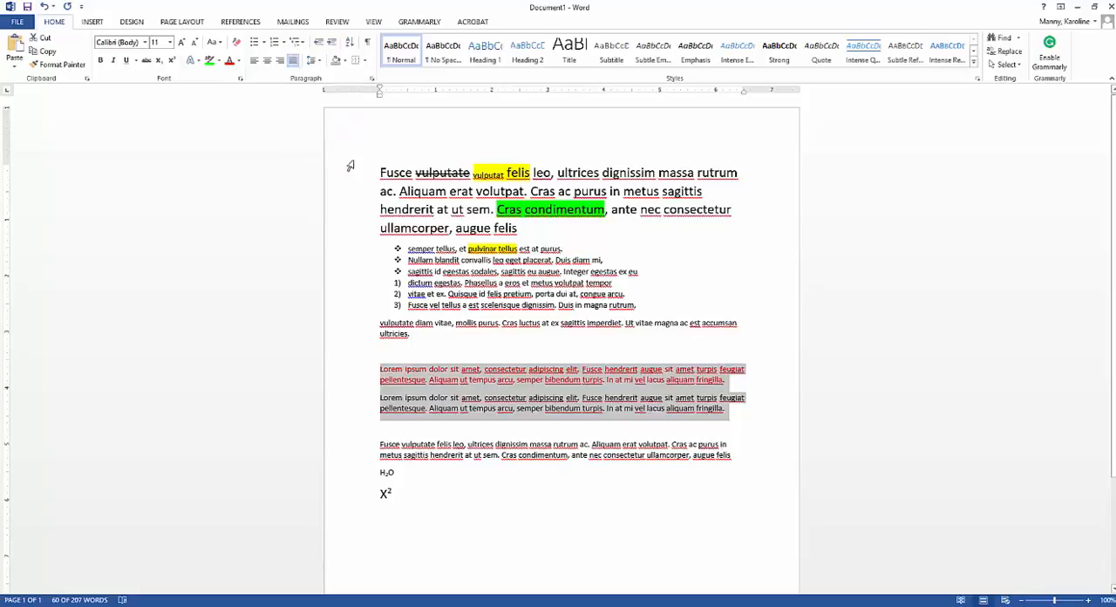
pyautogui.click(298, 65)
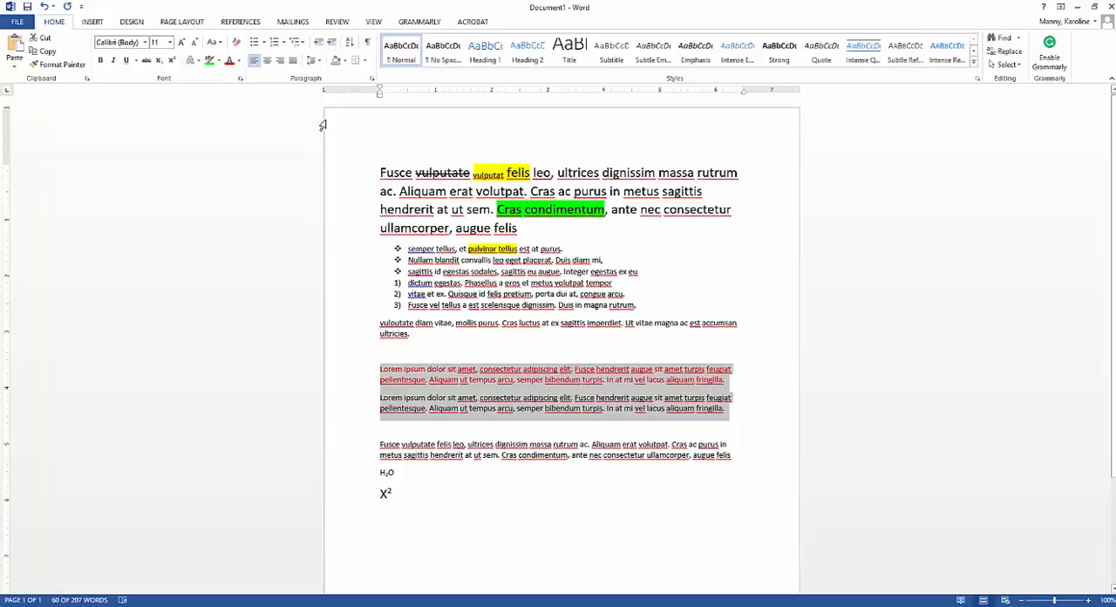
# Step: Set the line spacing of the two "Lorem ipsum" paragraphs to 2.0 and apply the No Spacing style to them
pyautogui.click(319, 62)
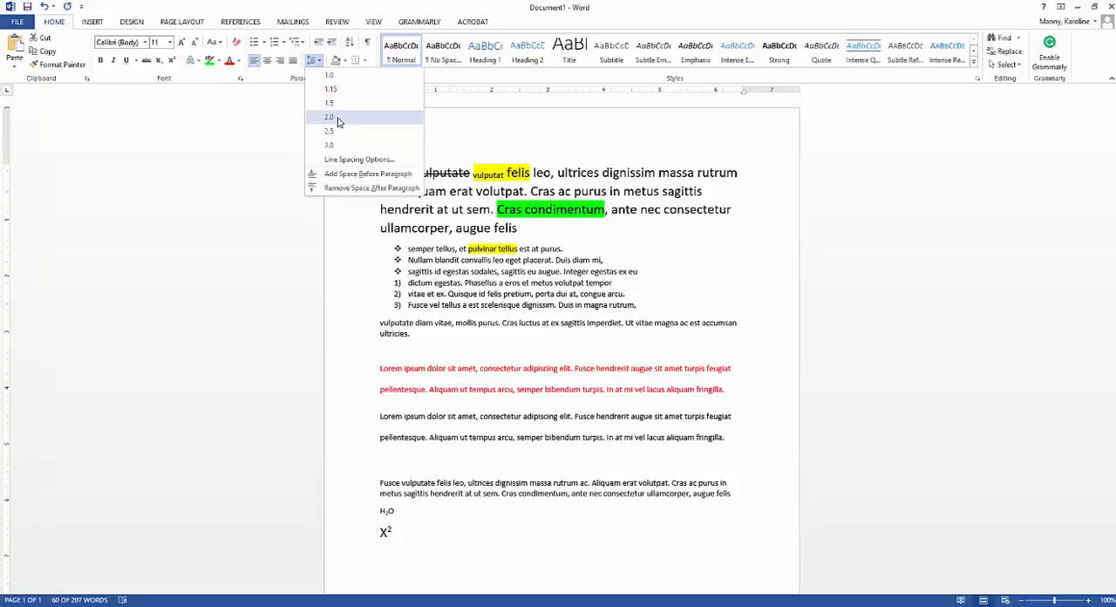
pyautogui.click(339, 122)
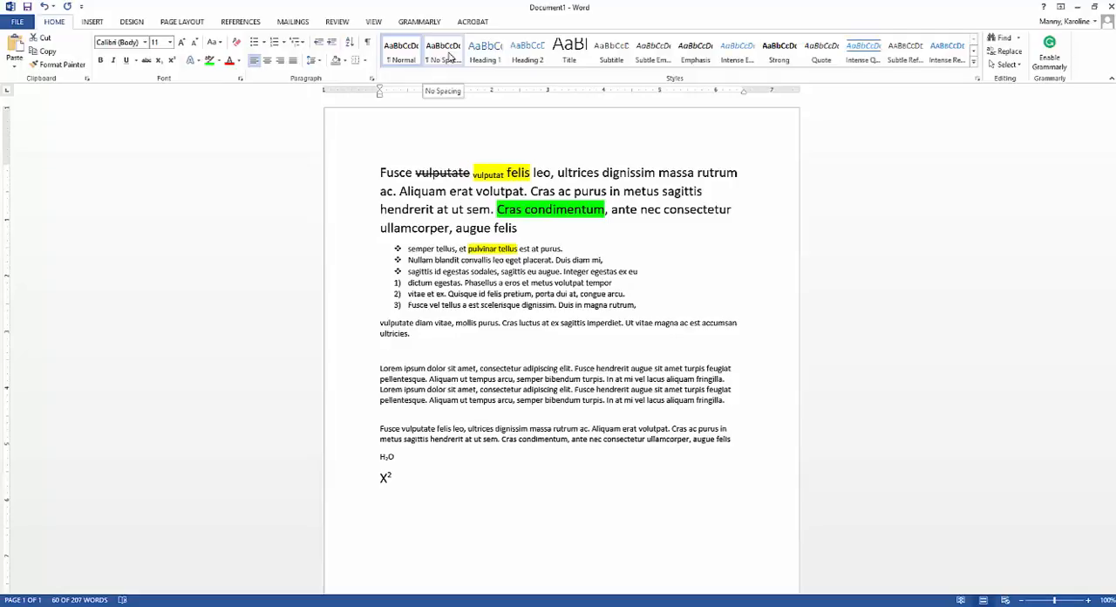
pyautogui.click(450, 56)
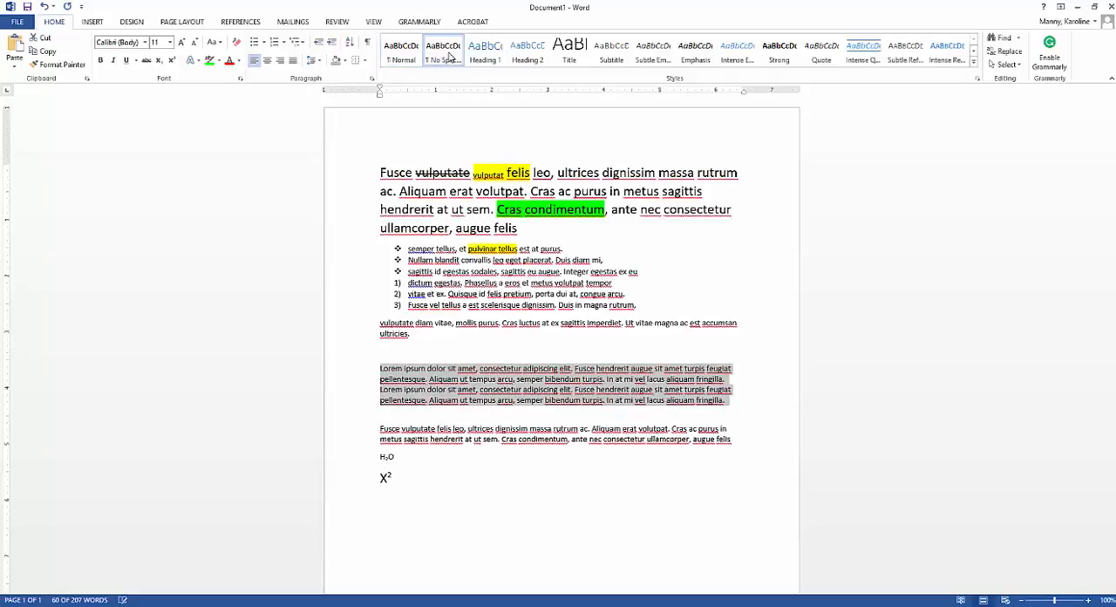
pyautogui.click(464, 386)
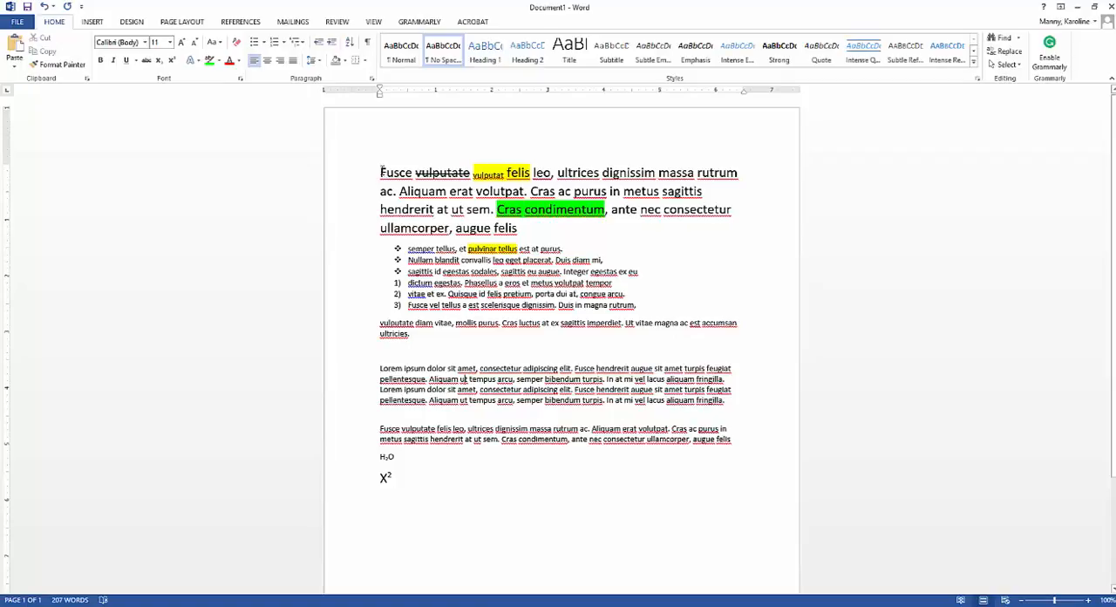
# Step: Apply the Heading 1 style to the document's first line, from "Fusce vulputate" to "massa rutrum"
pyautogui.moveTo(380, 171); pyautogui.dragTo(741, 172)
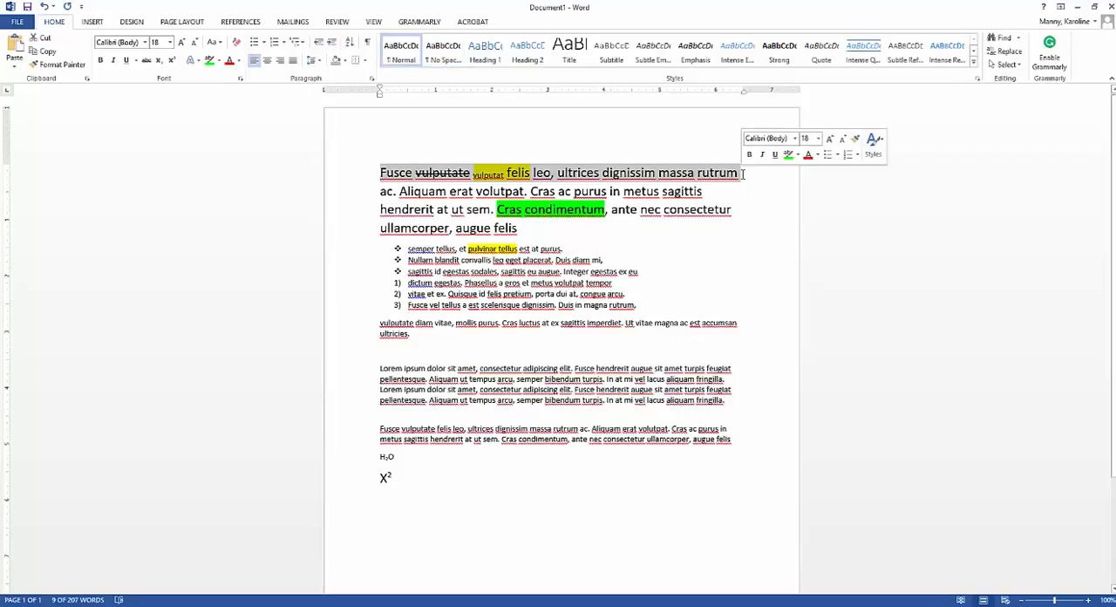
pyautogui.click(485, 52)
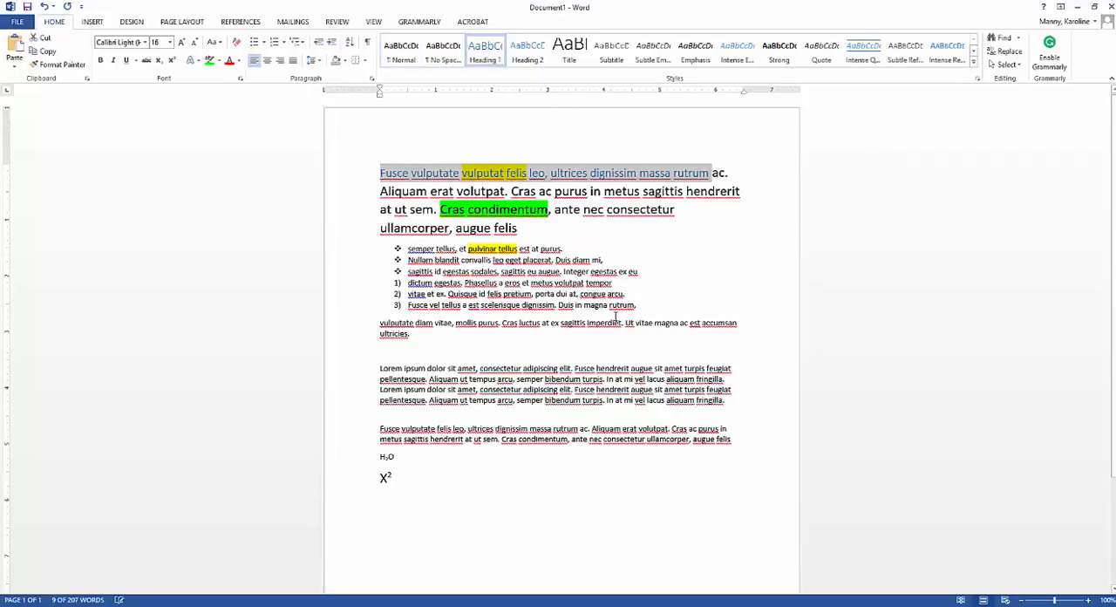
pyautogui.click(619, 329)
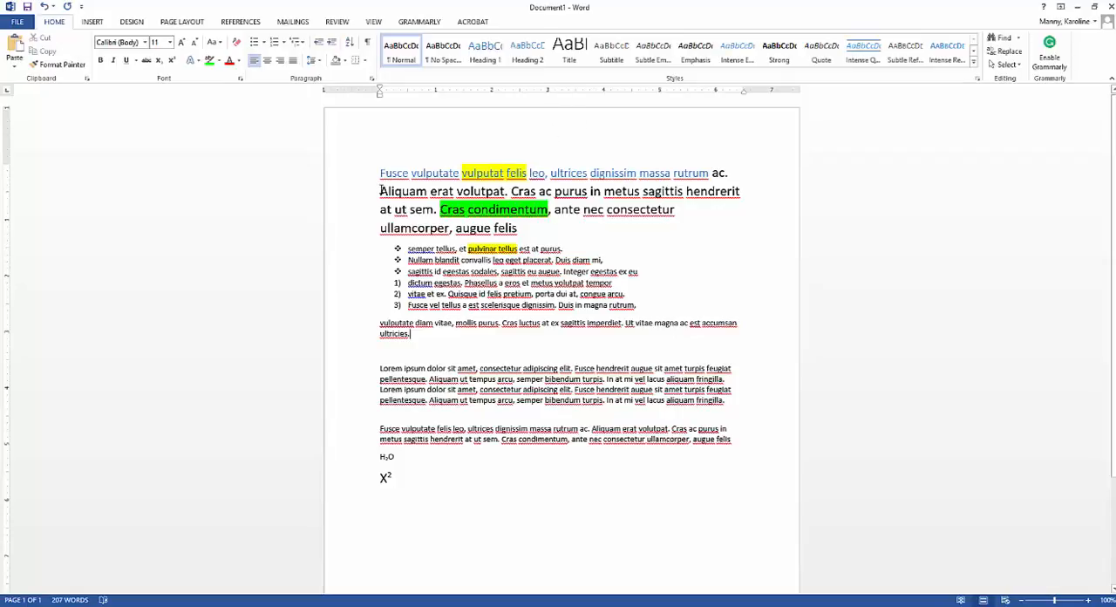
# Step: Apply the Heading 2 style to "Aliquam erat volutpat. Cras ac purus in metus sagittis hendrerit" and start a new paragraph at "at ut sem."
pyautogui.moveTo(381, 191); pyautogui.dragTo(741, 193)
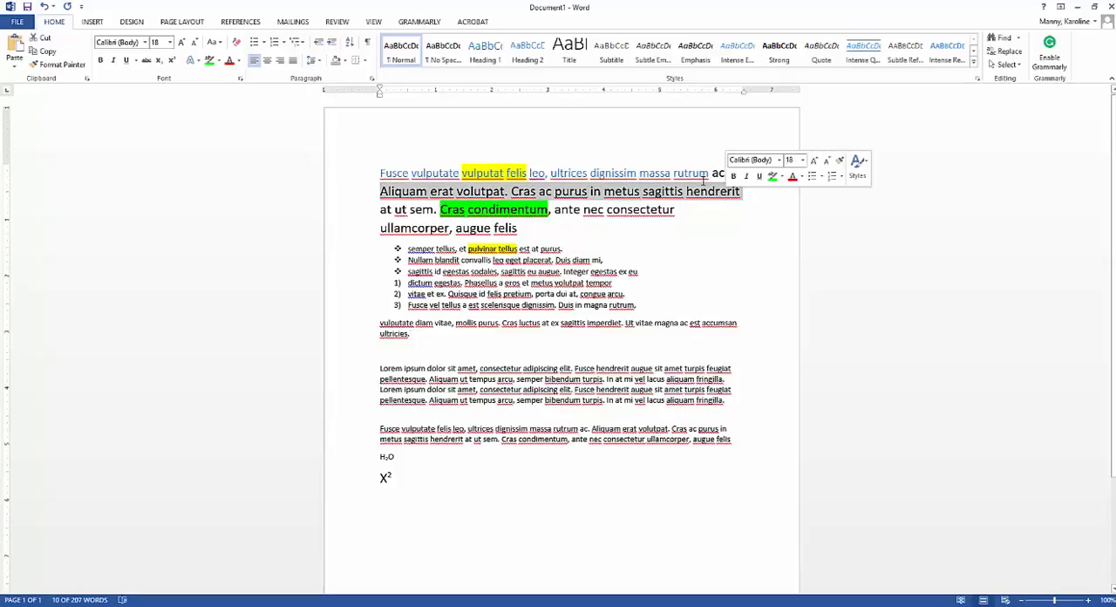
pyautogui.click(536, 60)
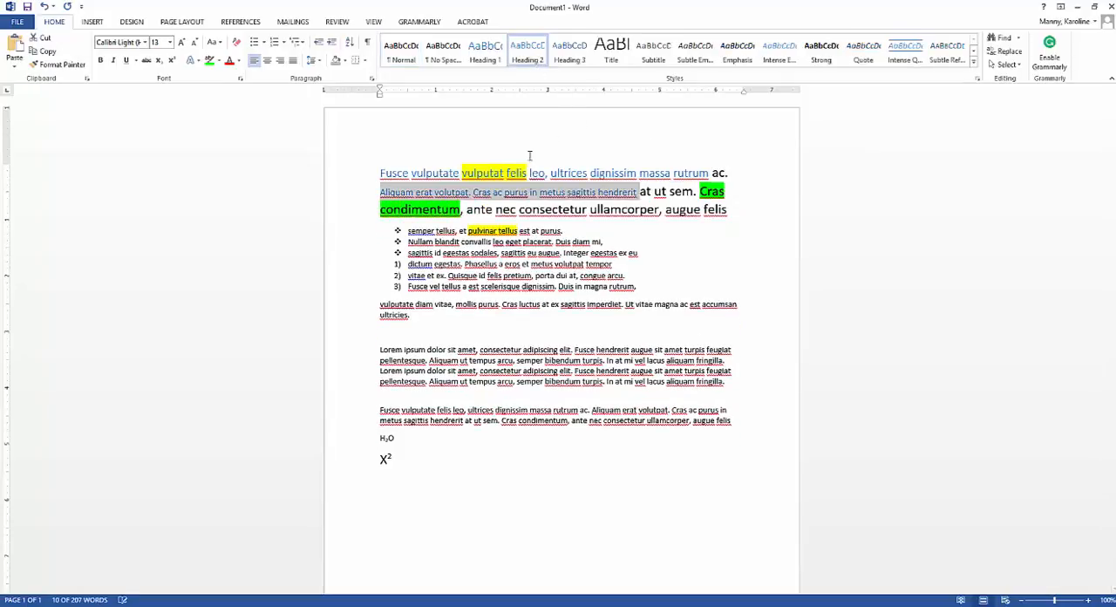
pyautogui.click(529, 232)
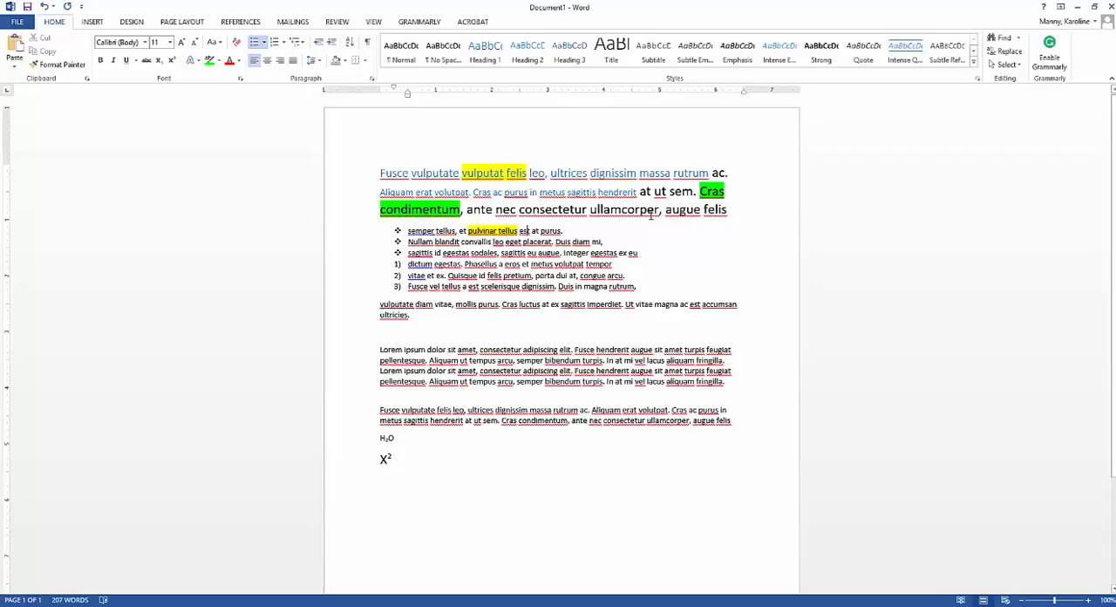
pyautogui.click(641, 193)
pyautogui.press('Return')
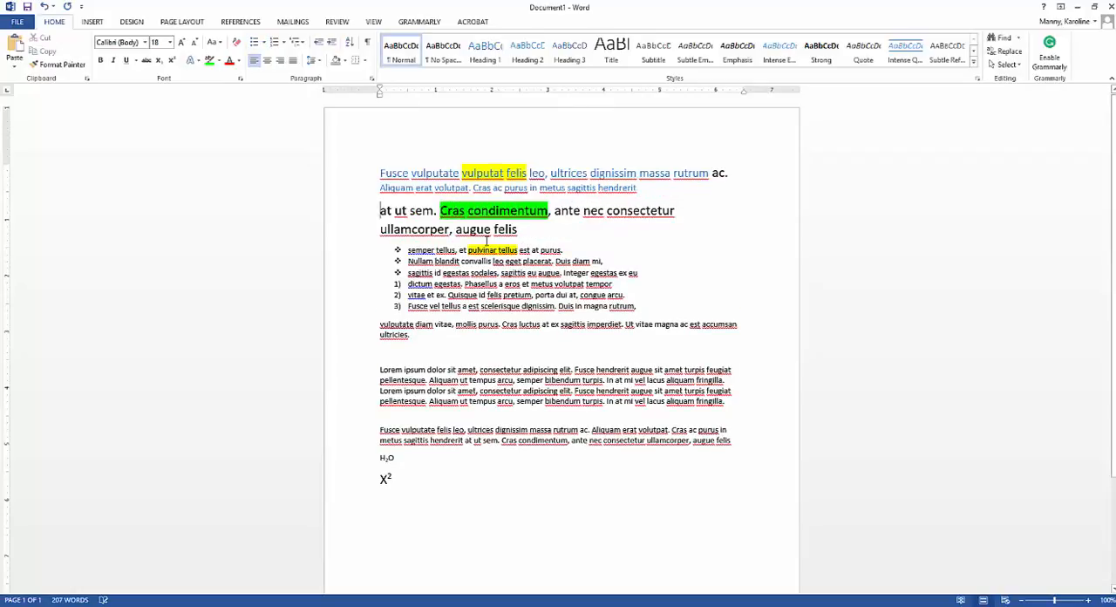
# Step: Apply the Heading 3 style to "at ut sem. Cras condimentum, ante nec consectetur" and start a new paragraph at "ullamcorper"
pyautogui.moveTo(380, 212); pyautogui.dragTo(671, 220)
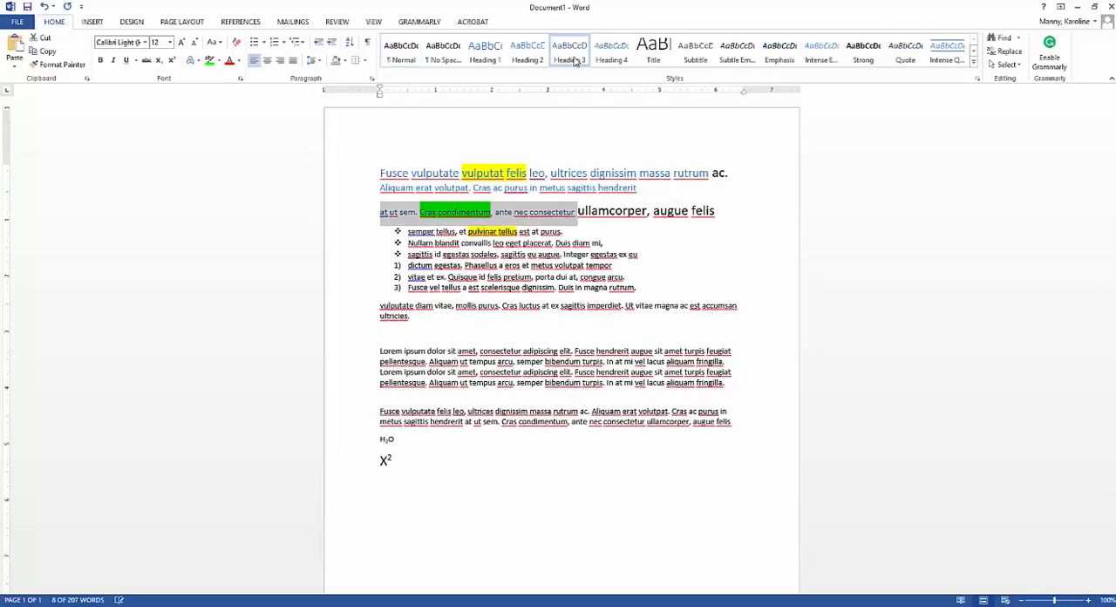
pyautogui.click(581, 211)
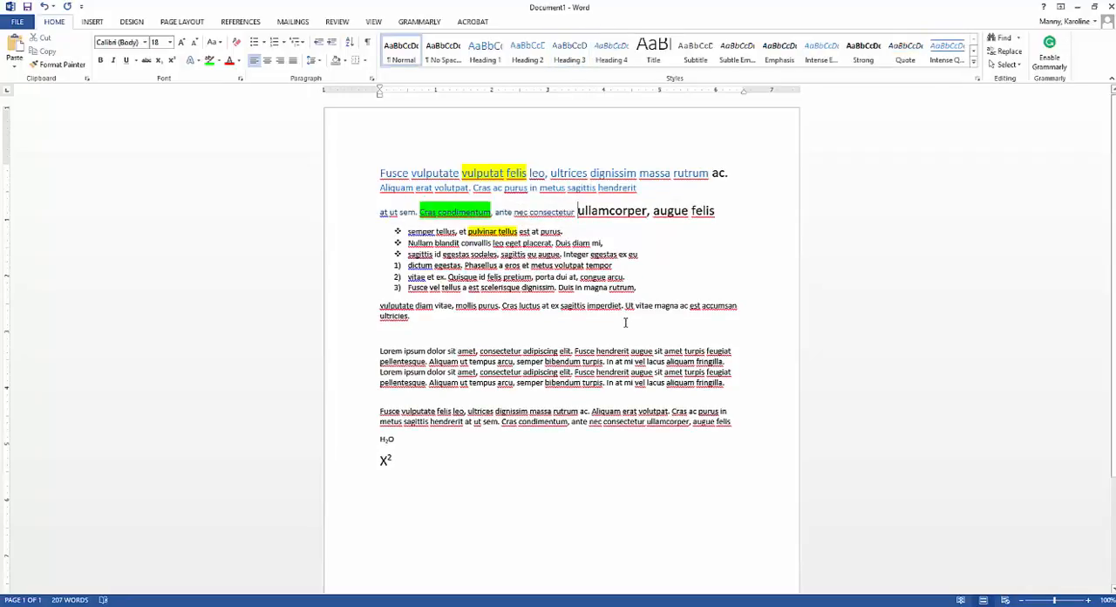
pyautogui.press('Return')
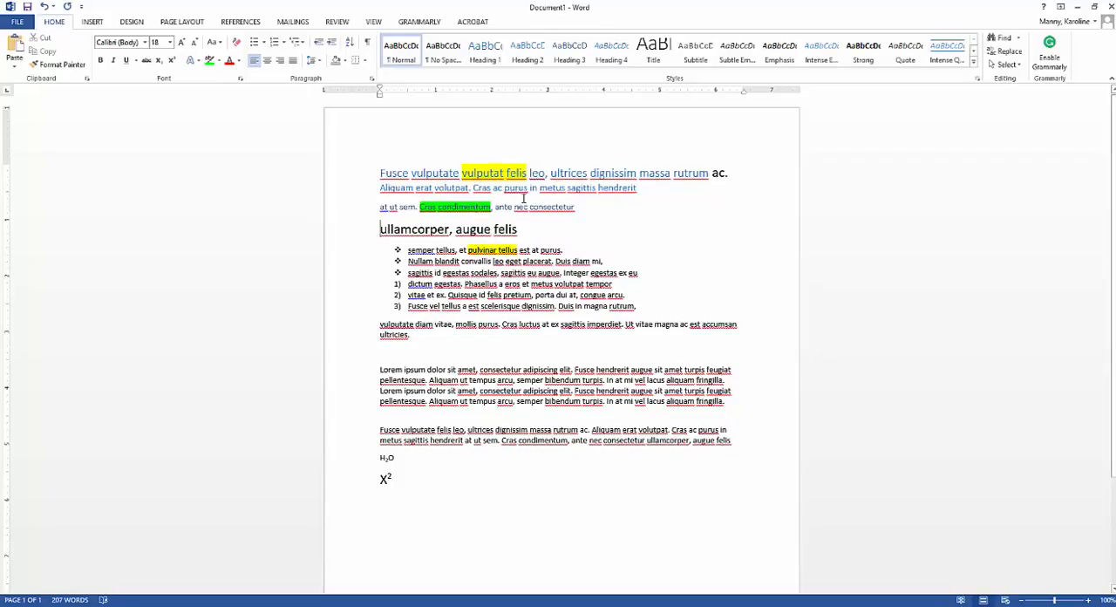
# Step: Apply the Title style to the line "ullamcorper, augue felis" and search the document for that text
pyautogui.moveTo(525, 230); pyautogui.dragTo(405, 229)
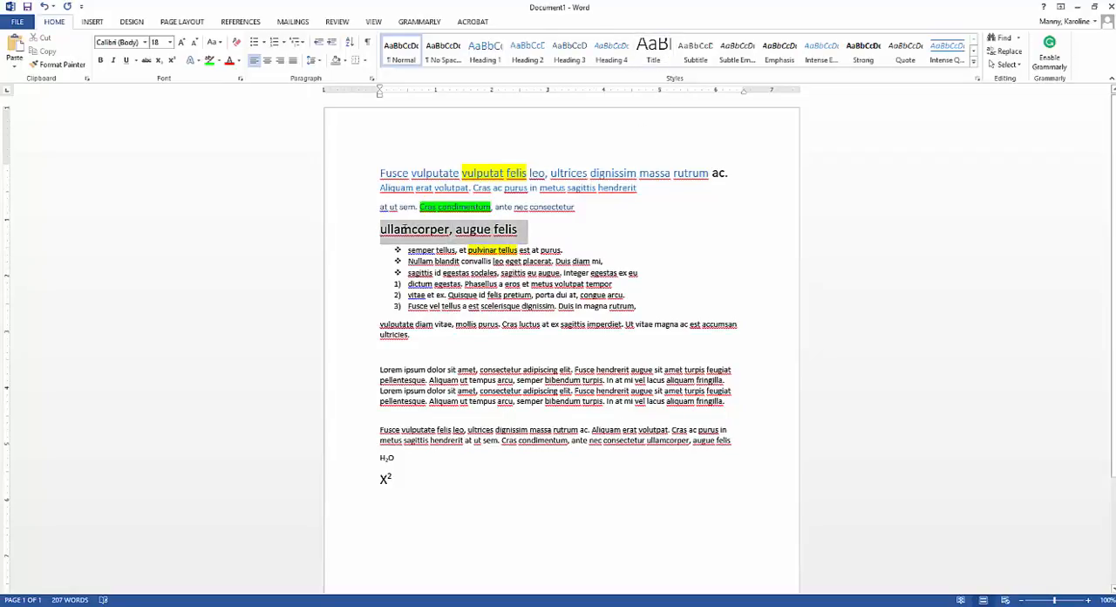
pyautogui.click(653, 50)
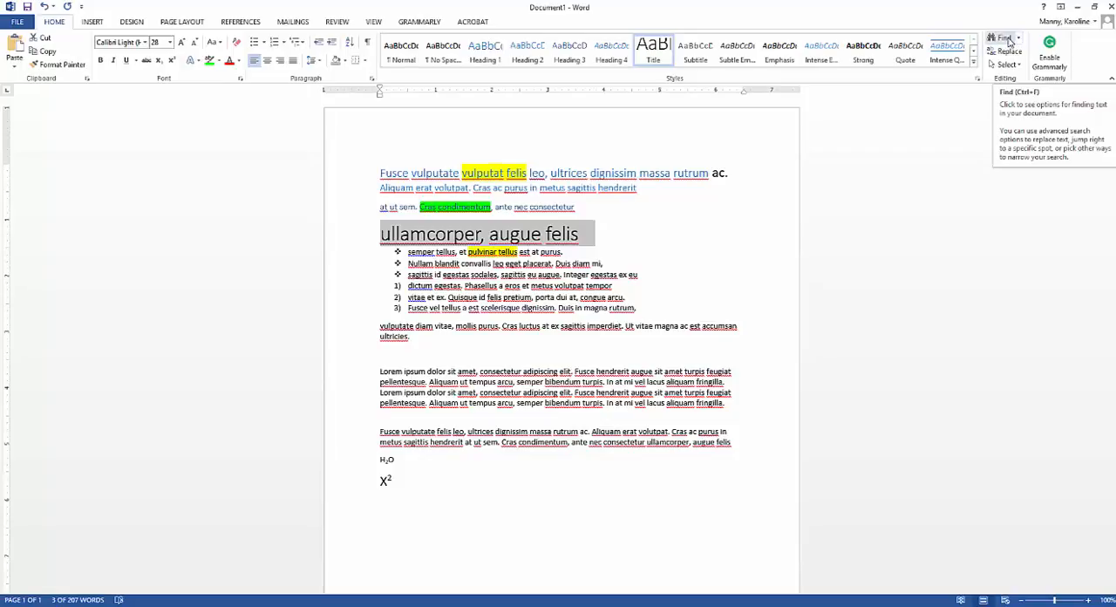
pyautogui.click(1011, 39)
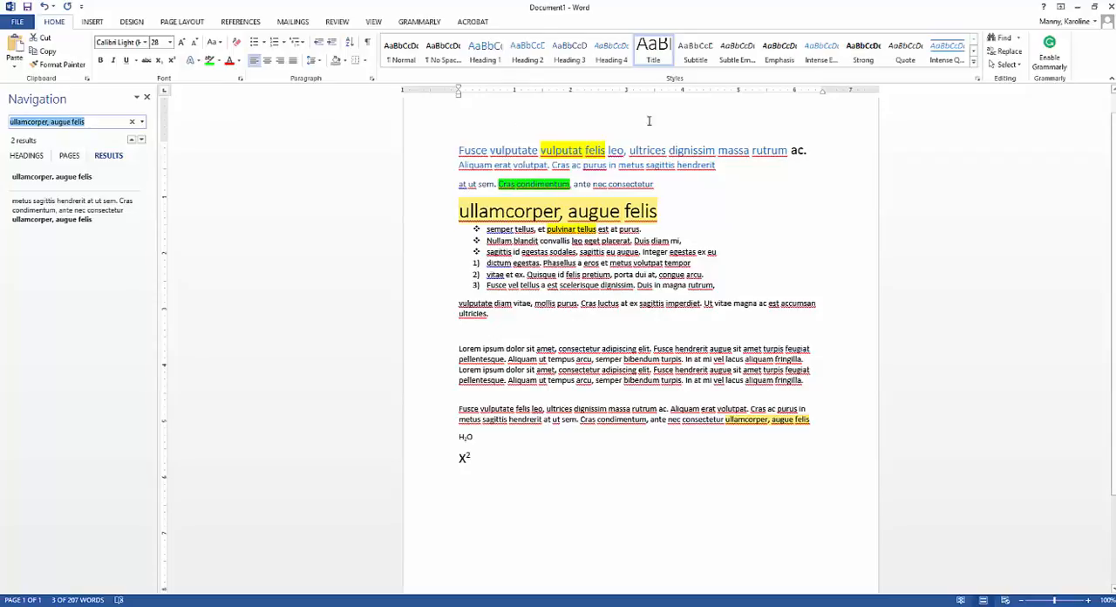
# Step: Replace all occurrences of 2016 with 2017, including the rest of the document beyond the selection, and close Find and Replace
pyautogui.click(1007, 52)
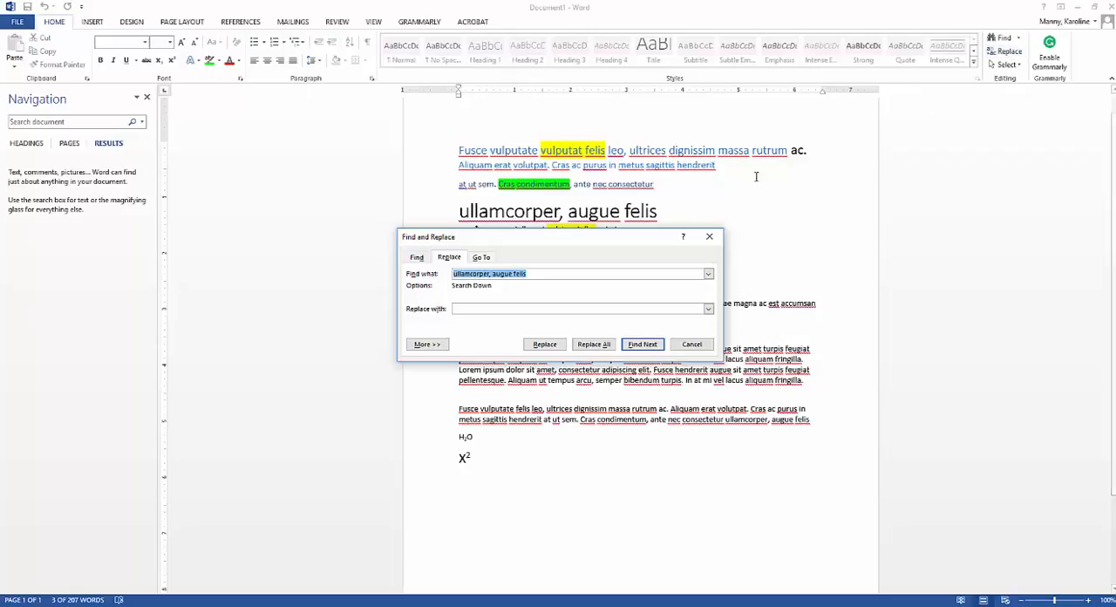
pyautogui.click(533, 273)
pyautogui.moveTo(533, 273); pyautogui.dragTo(443, 276)
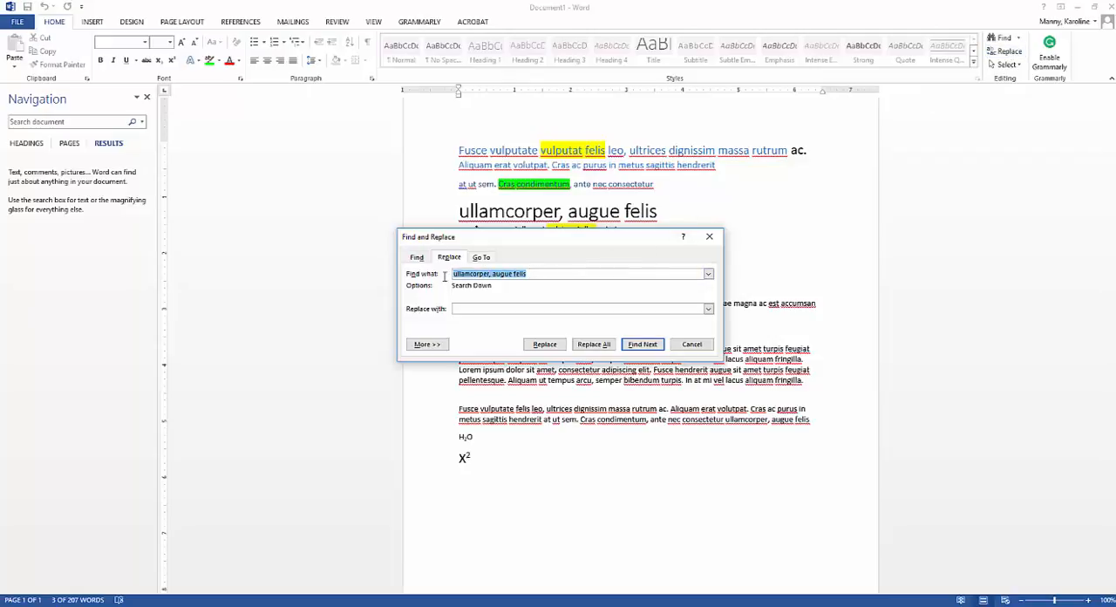
pyautogui.write('2016')
pyautogui.click(465, 309)
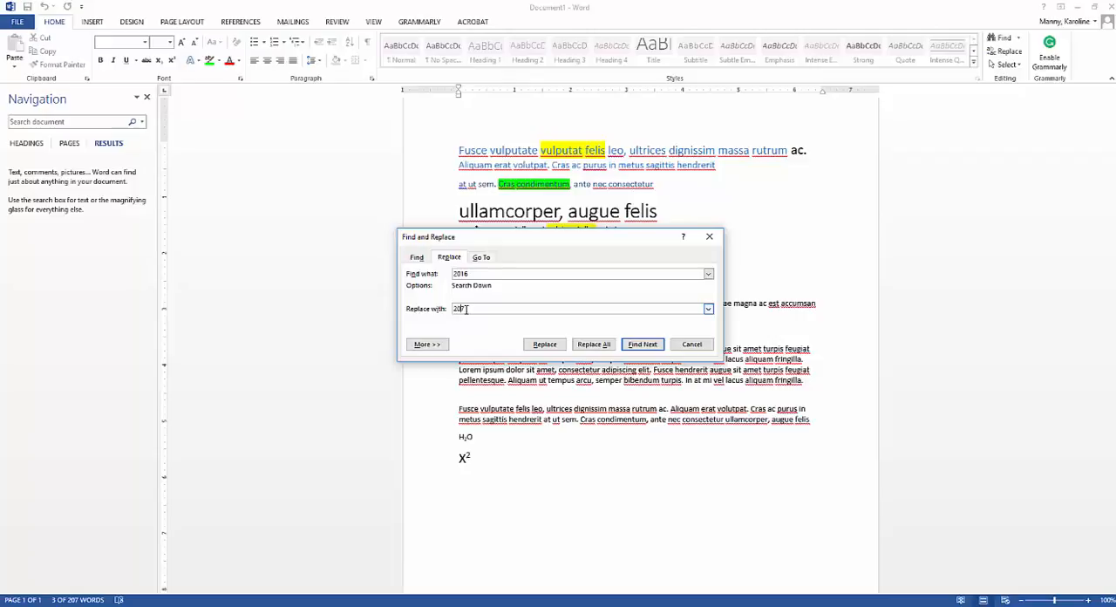
pyautogui.write('2017')
pyautogui.click(594, 345)
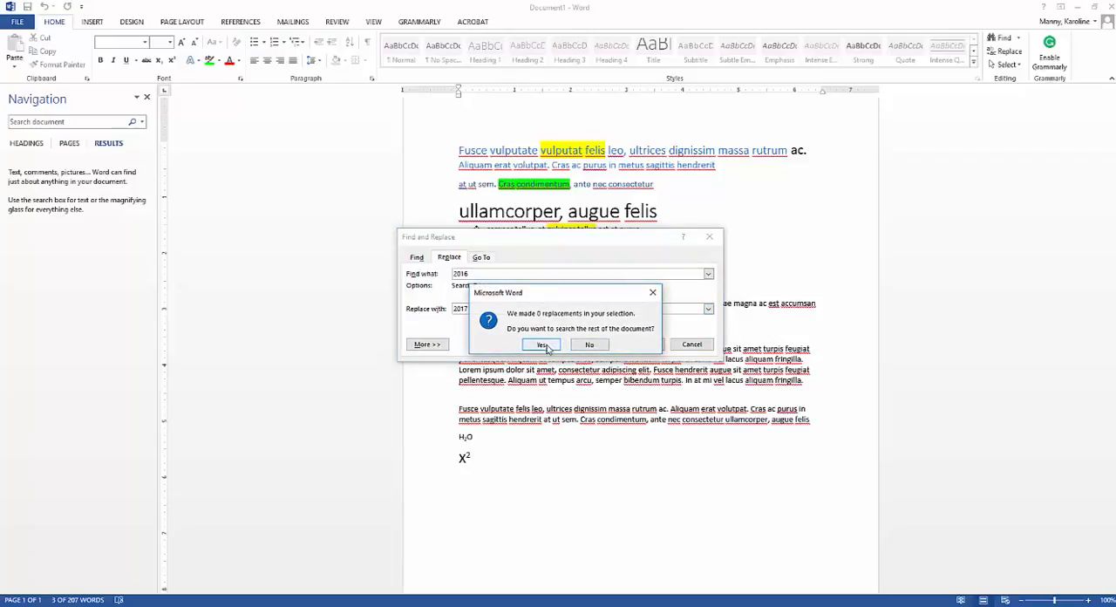
pyautogui.click(542, 346)
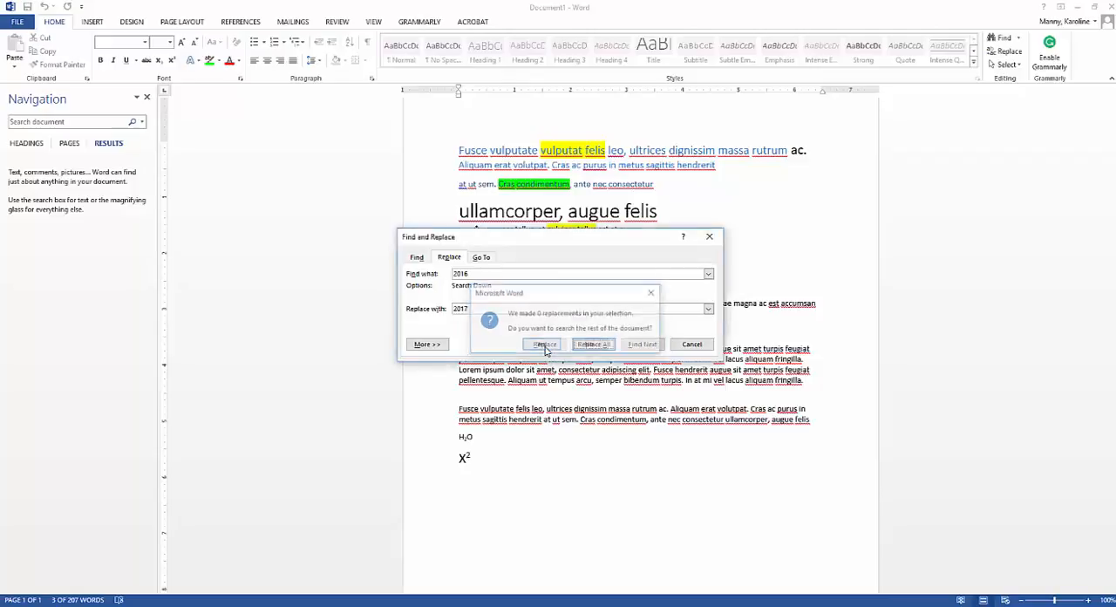
pyautogui.click(544, 346)
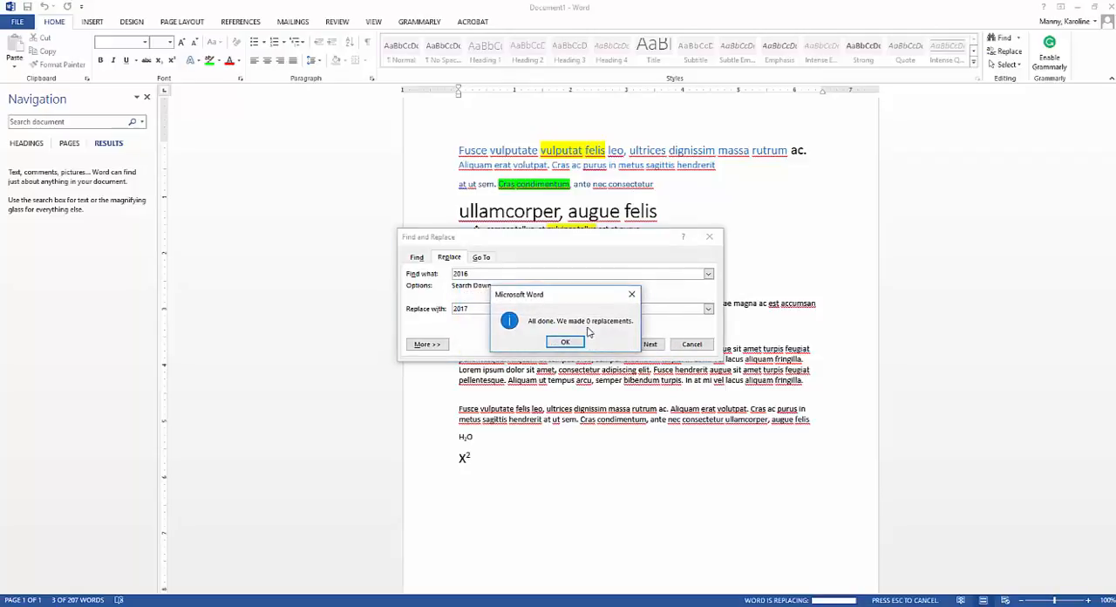
pyautogui.click(569, 344)
pyautogui.click(710, 237)
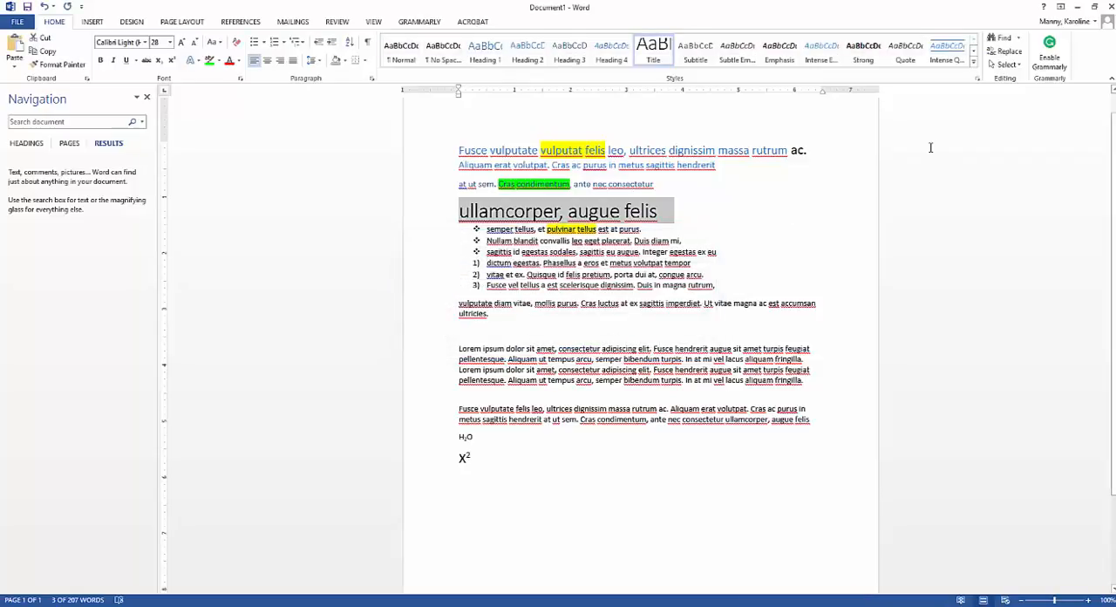